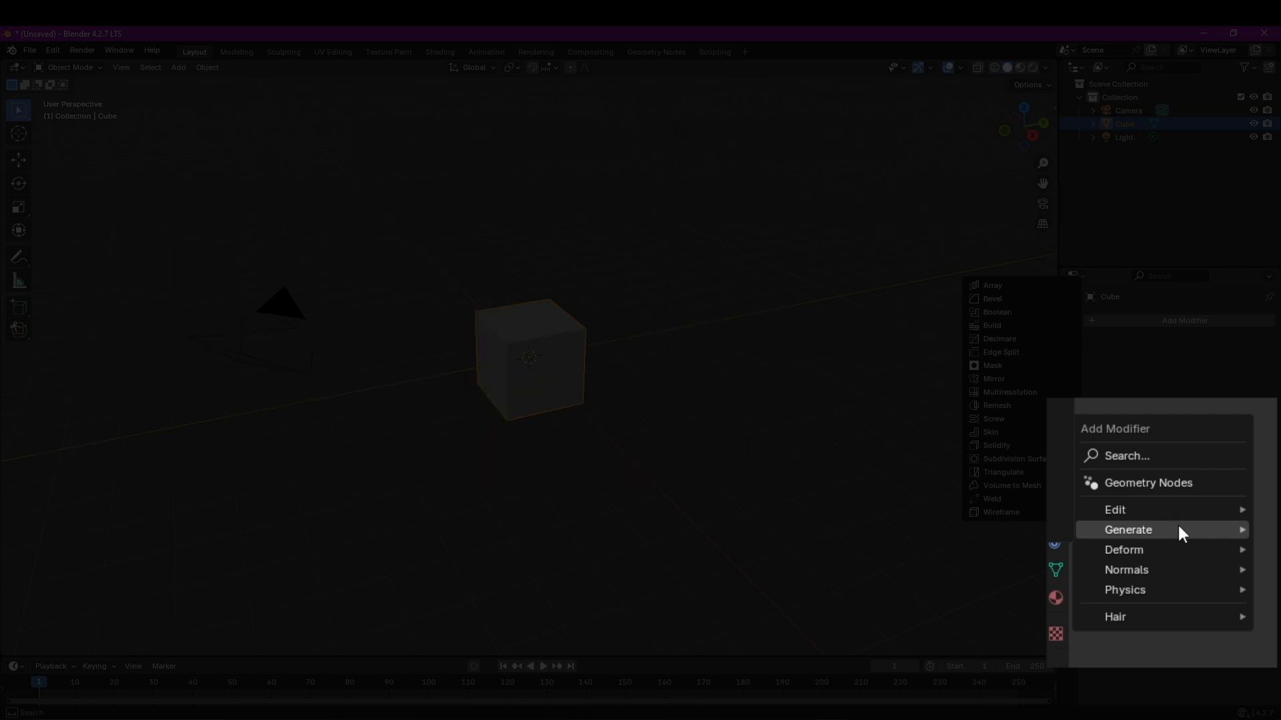
Step: Review the Edit, Generate, Deform, Normals, Physics and Hair modifier categories, and add a Mirror modifier to the cube
mouse_move(1174, 550)
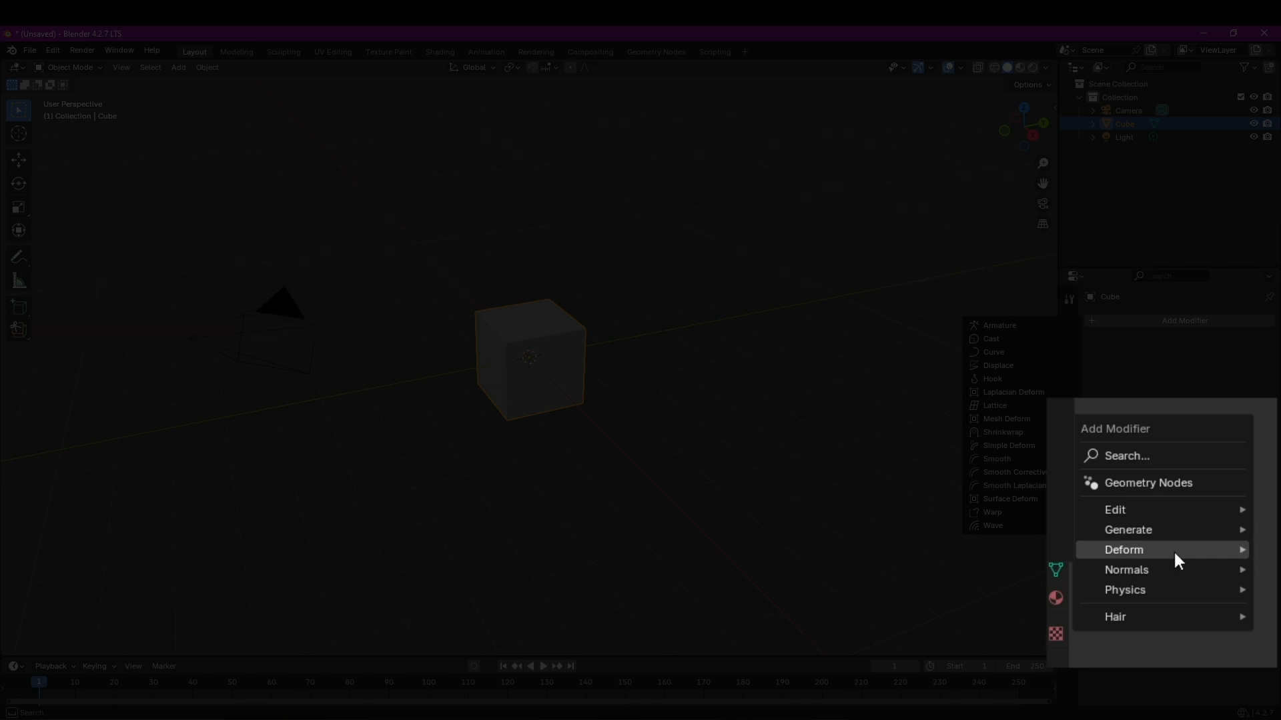
mouse_move(1186, 507)
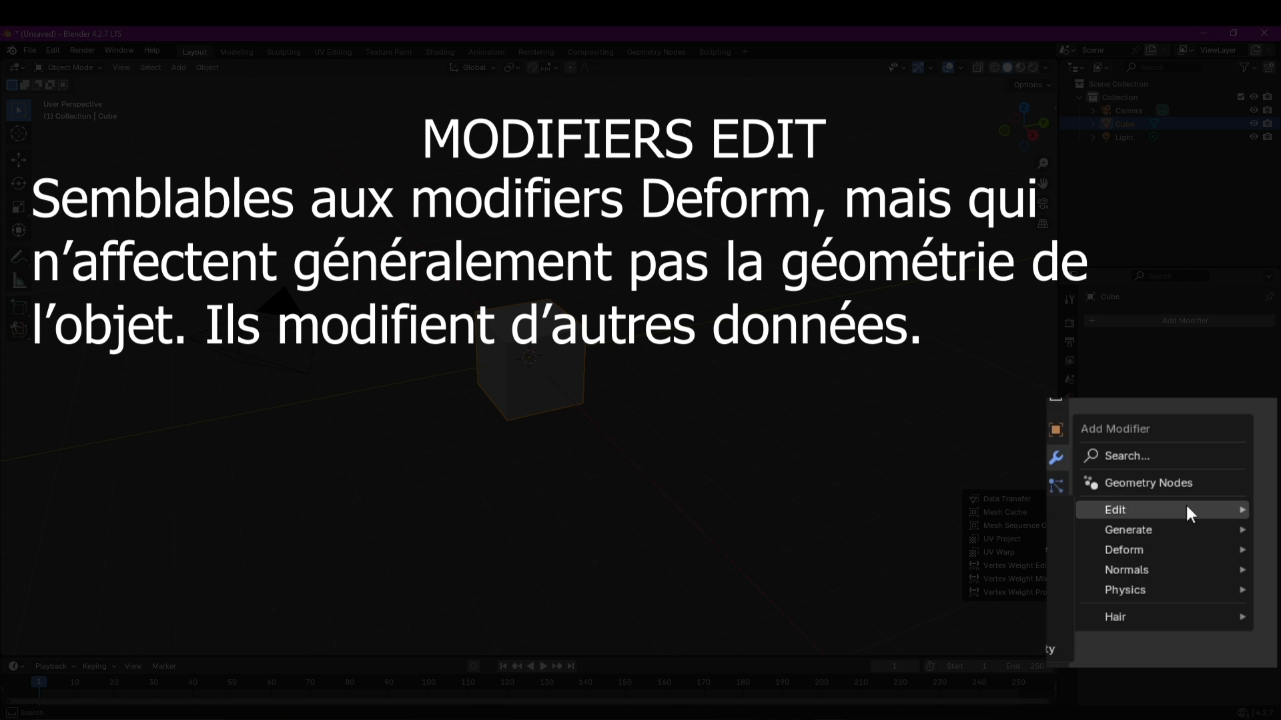
mouse_move(1180, 590)
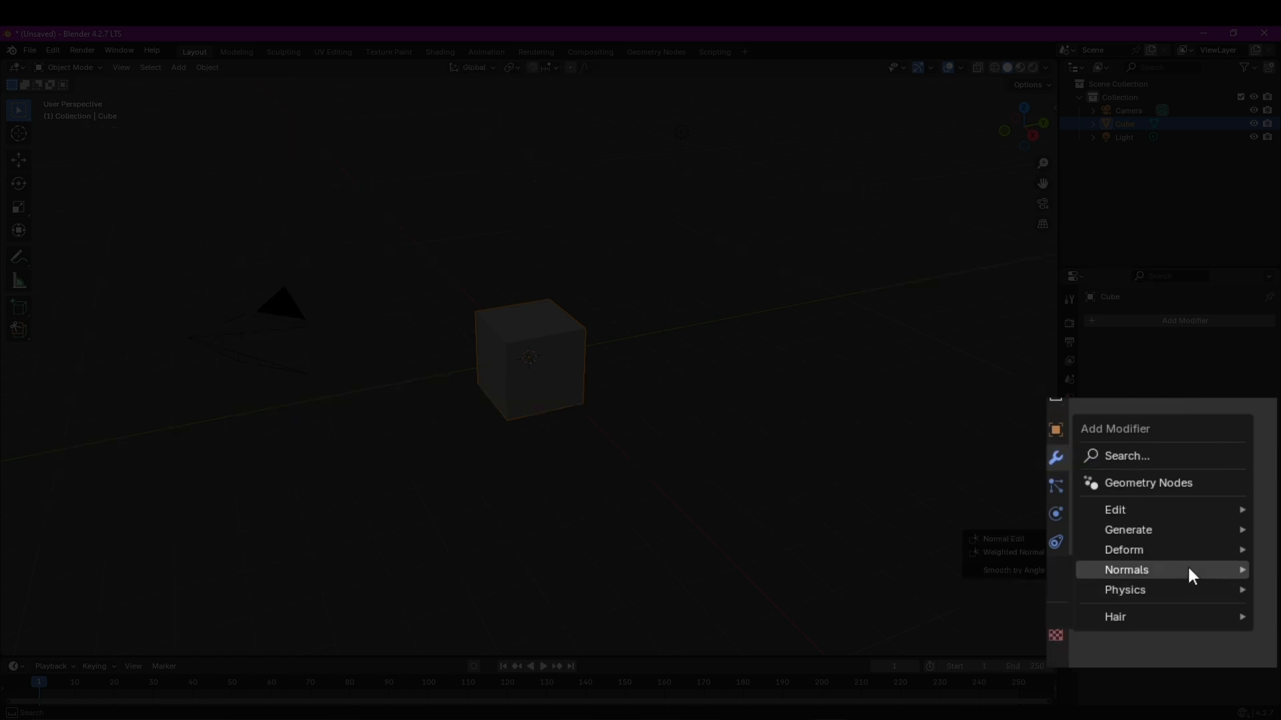
mouse_move(1179, 617)
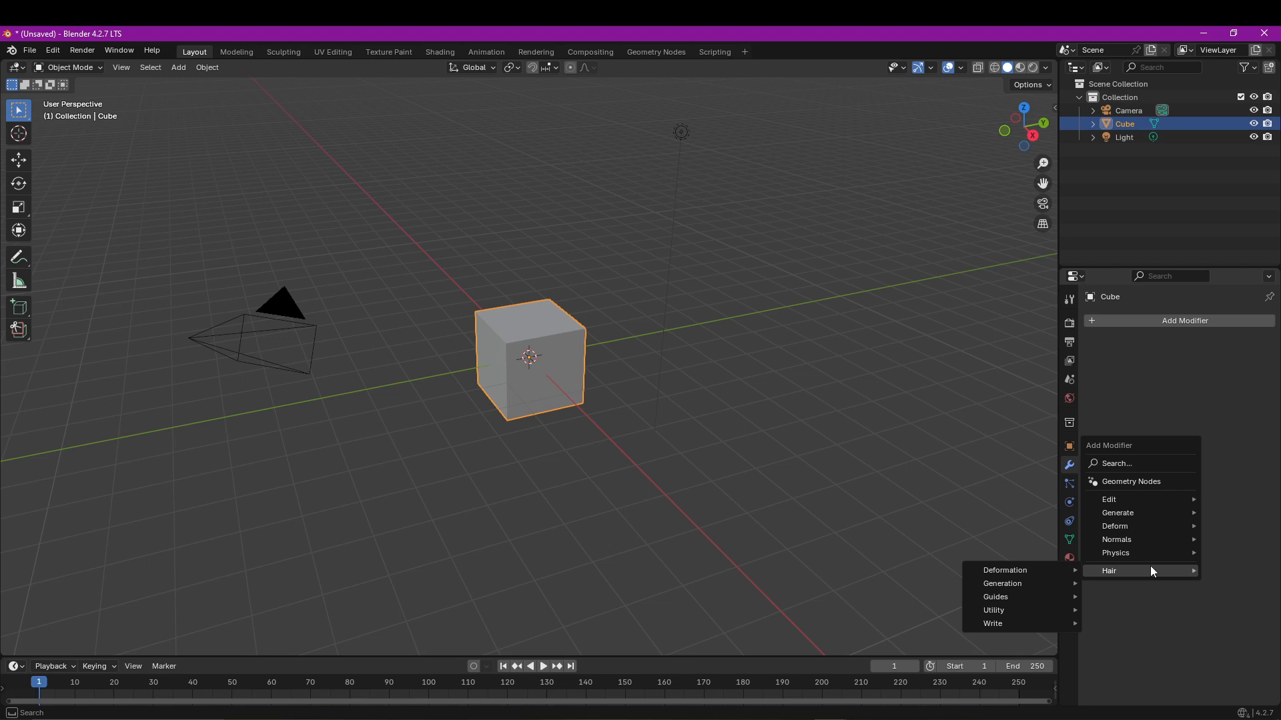
mouse_move(1152, 519)
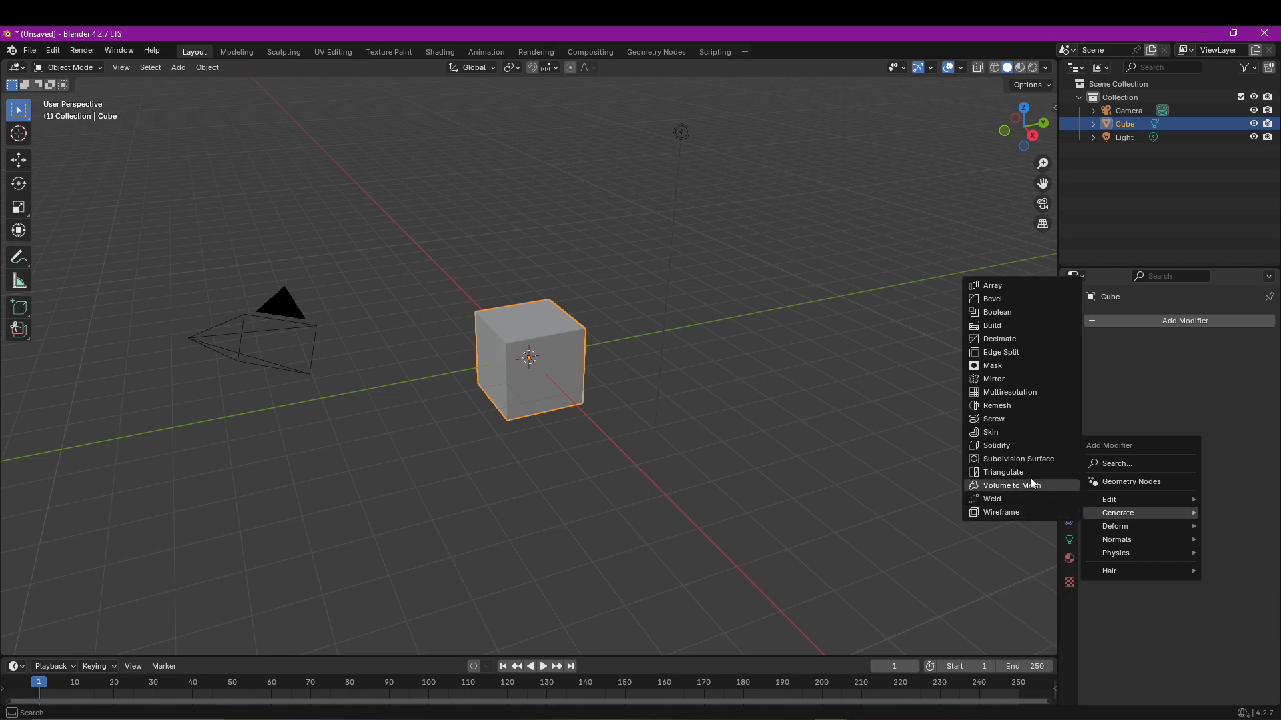
left_click(1025, 377)
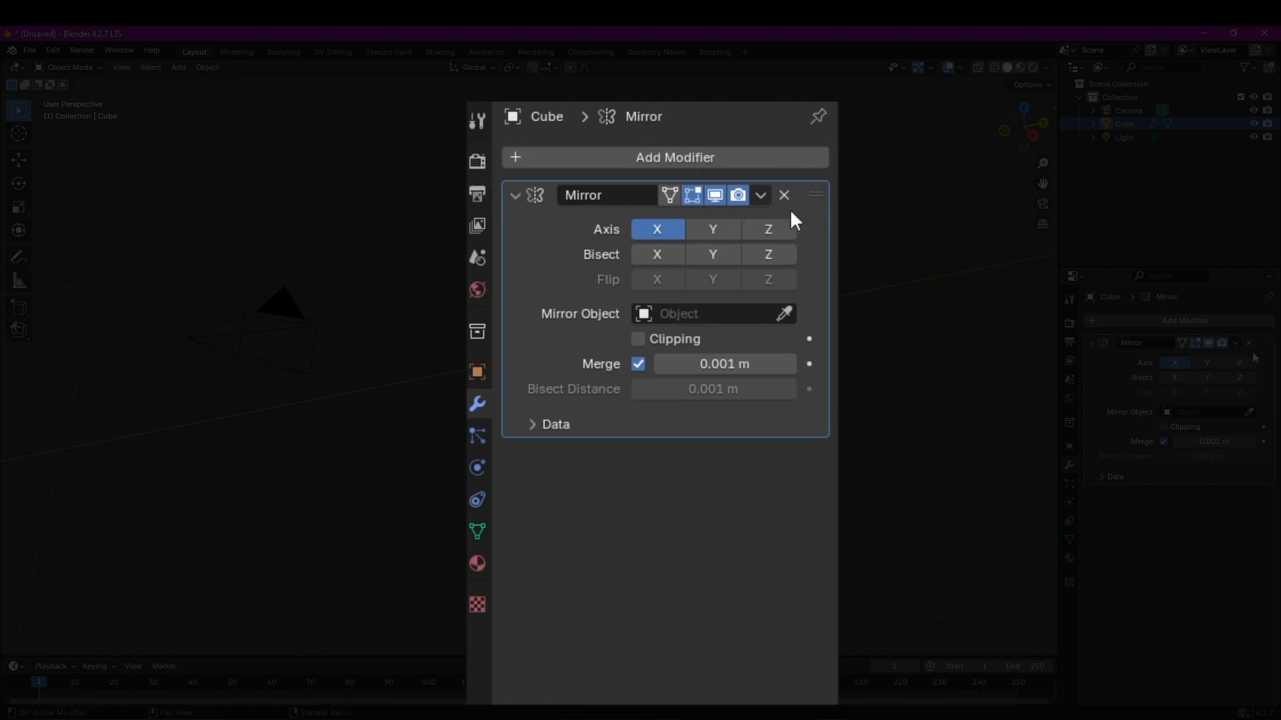
Step: Collapse and re-expand the Mirror modifier's settings, and open its name for editing without changing it
left_click(514, 195)
left_click(514, 195)
left_click(514, 195)
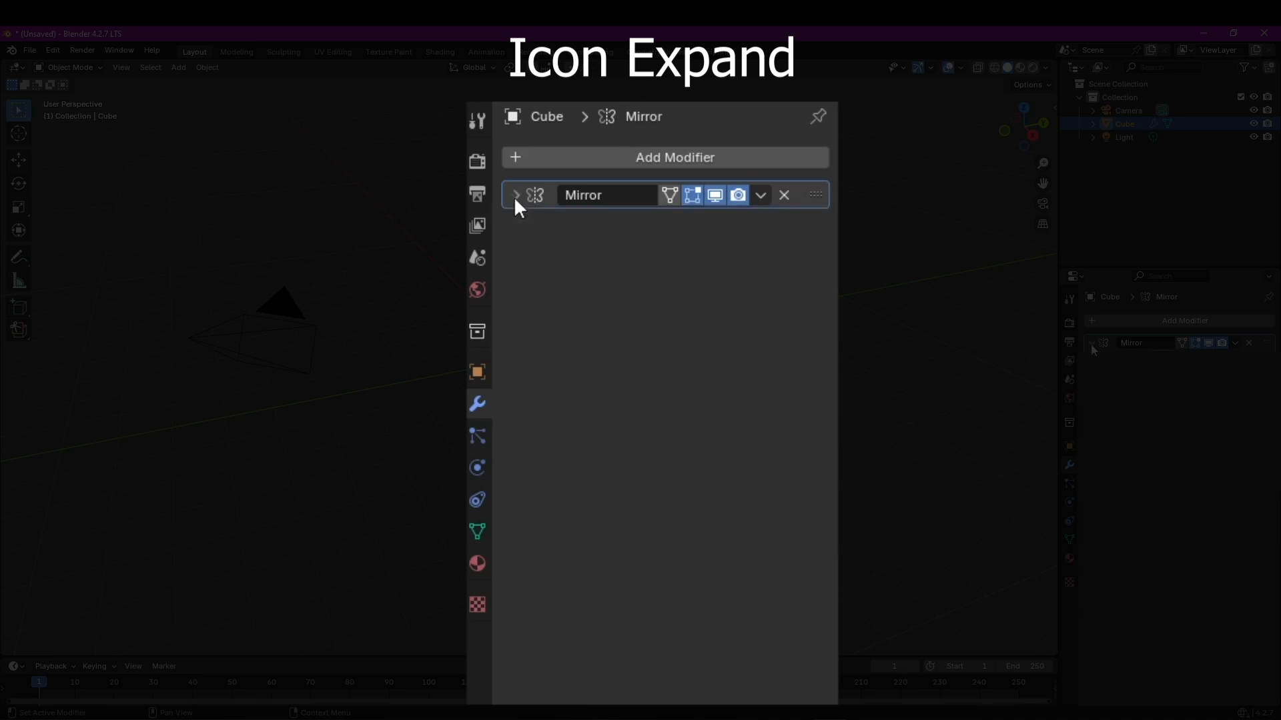
left_click(515, 195)
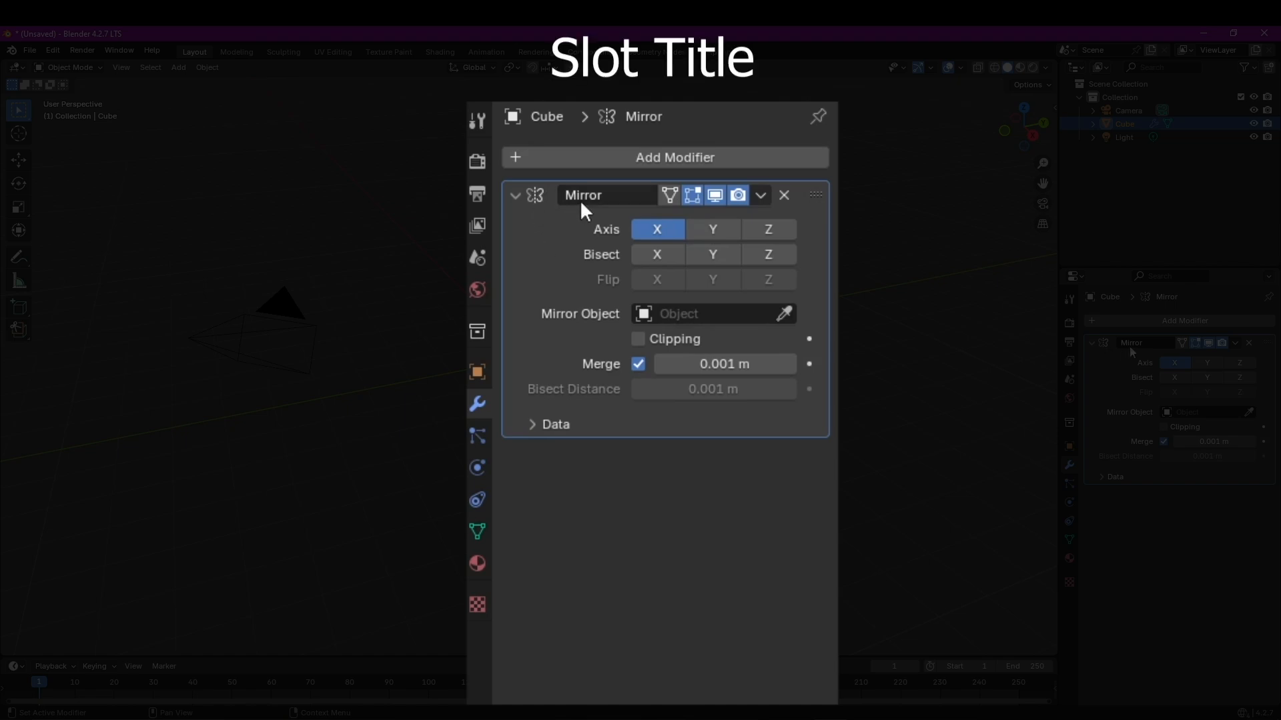
left_click(624, 196)
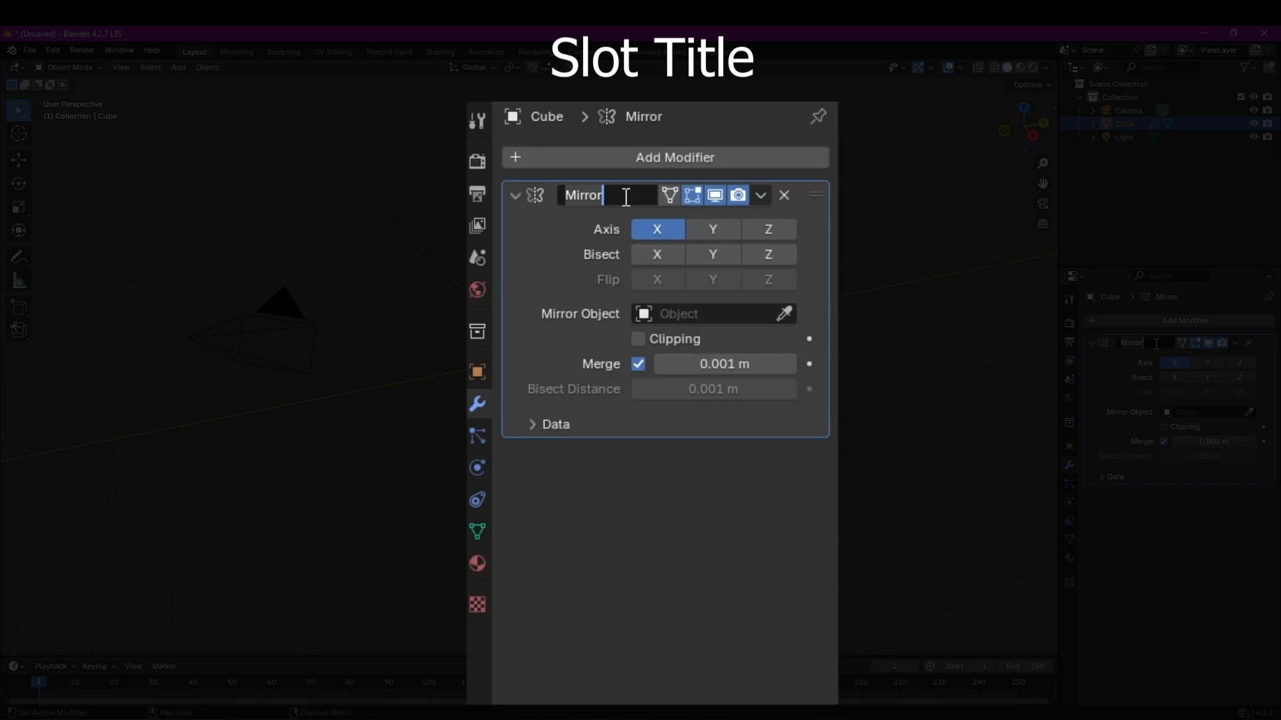
left_click(615, 382)
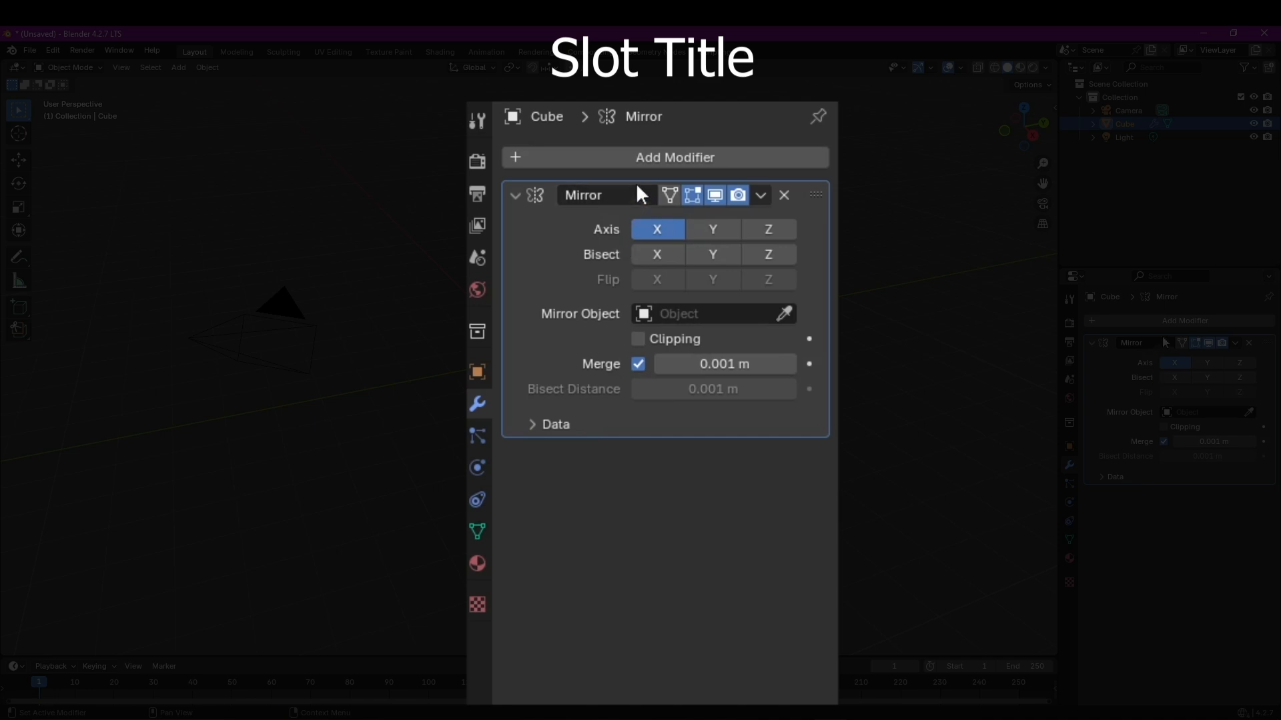
Step: Add a second Mirror modifier to the cube and remove it again
left_click(639, 162)
mouse_move(641, 156)
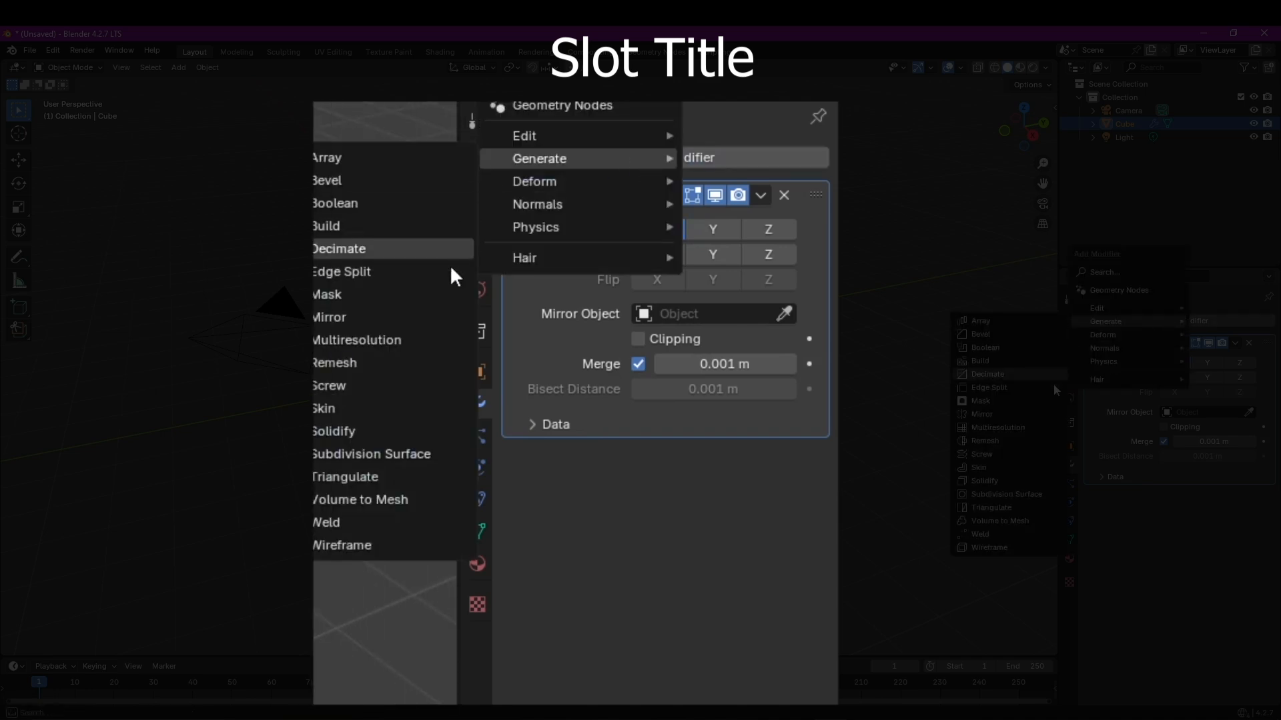
left_click(354, 317)
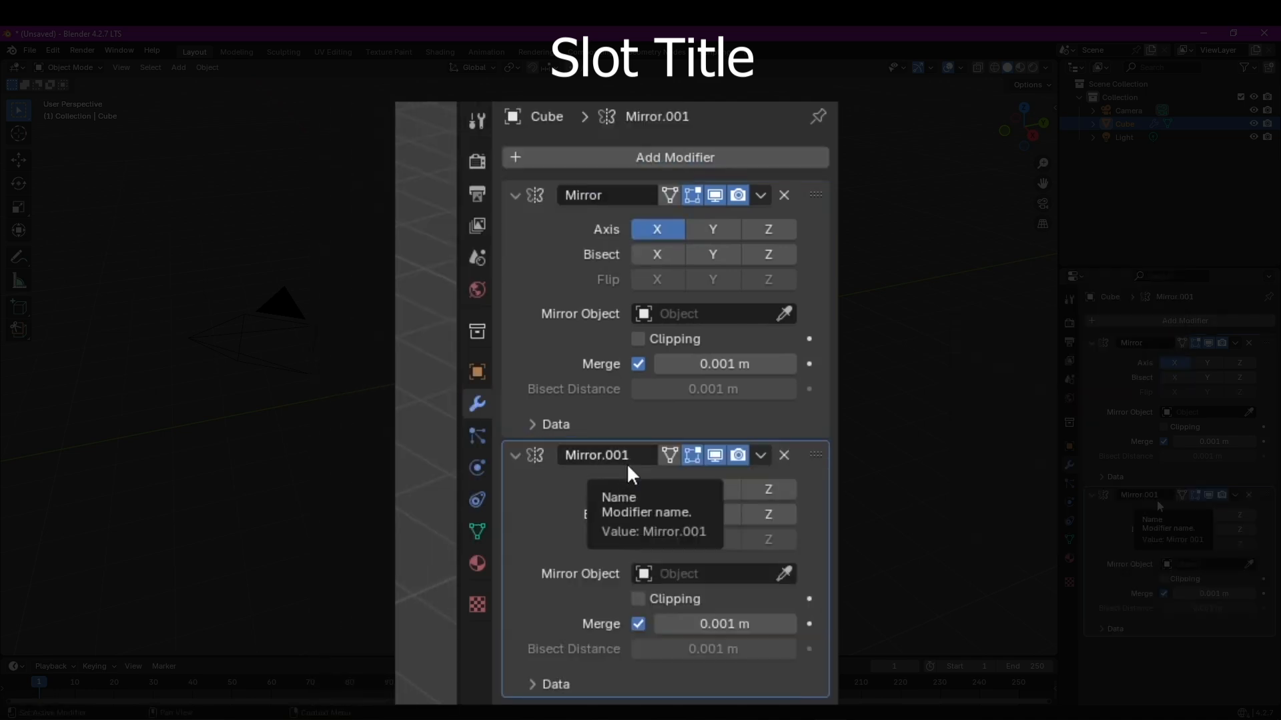
key("ctrl+x")
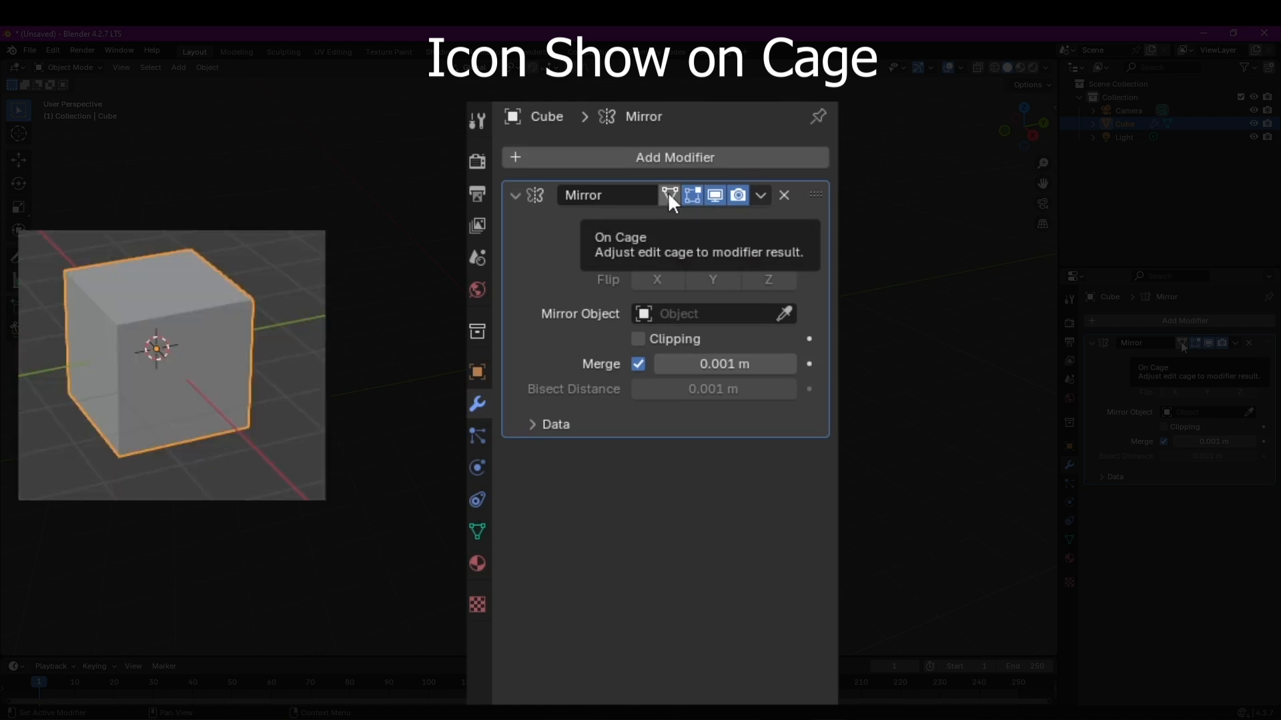
Step: Delete the cube's Mirror modifier and add a Subdivision Surface modifier in its place
left_click(784, 195)
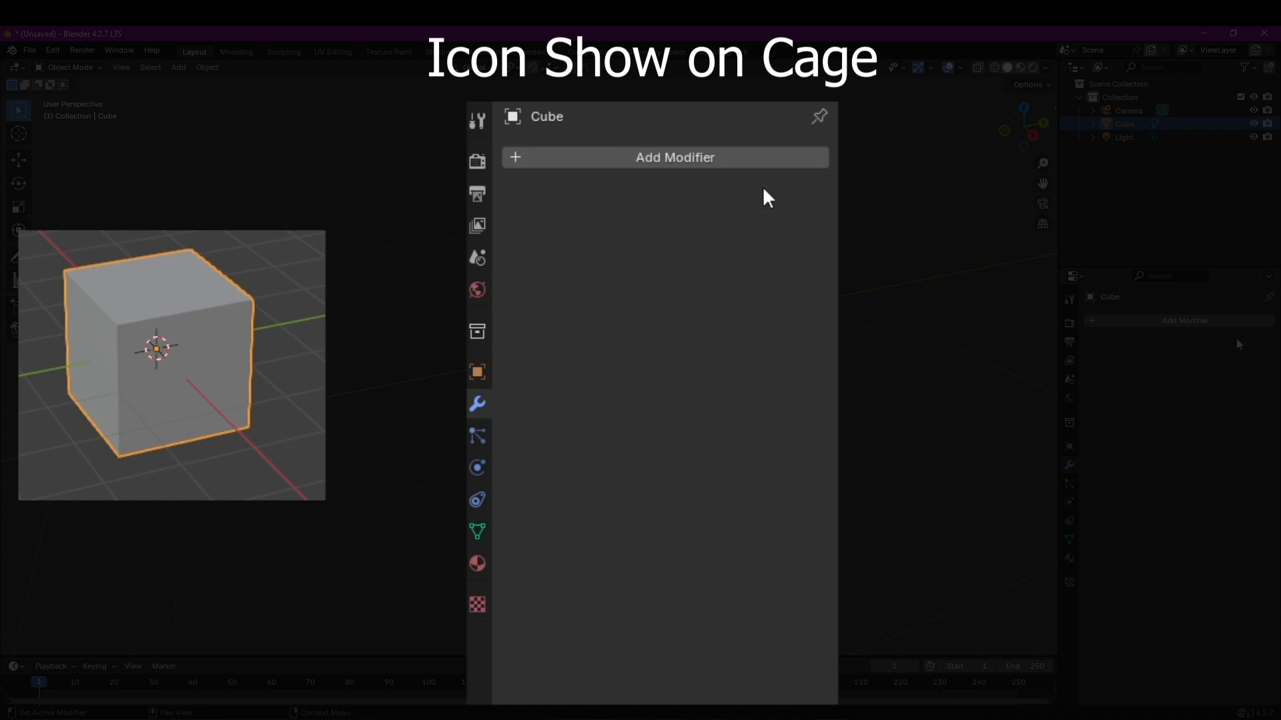
left_click(690, 160)
mouse_move(690, 167)
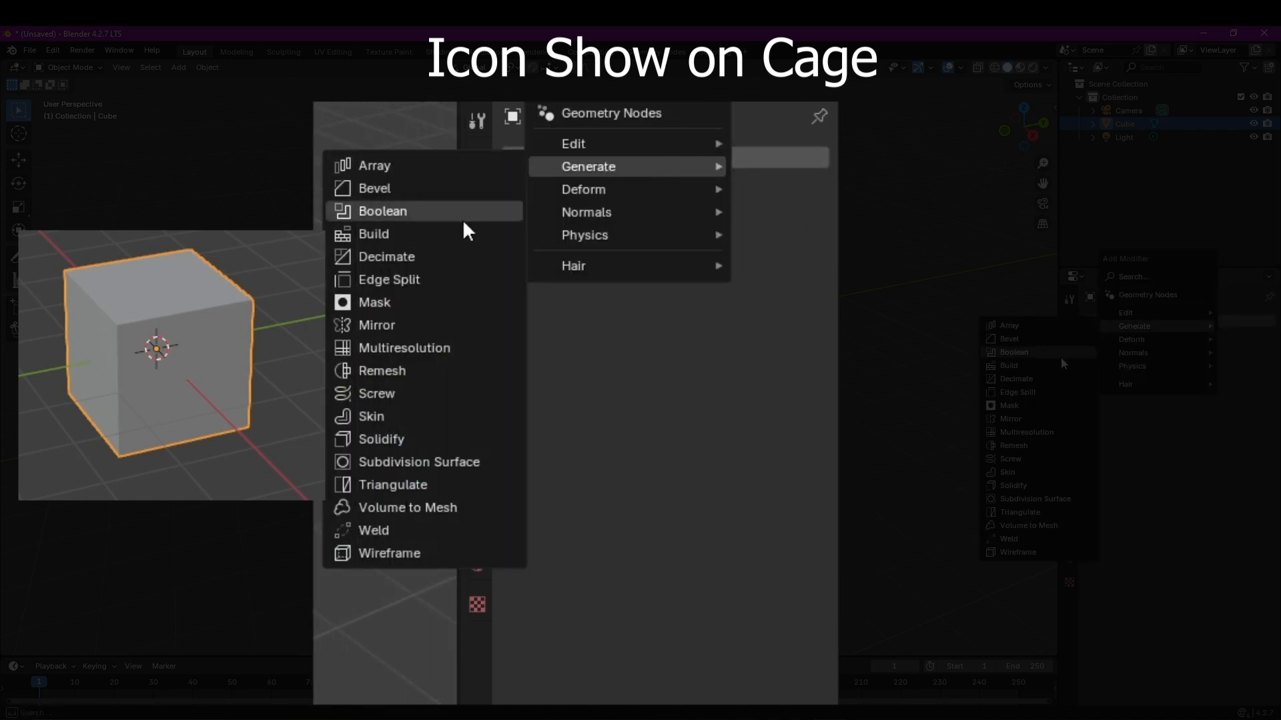
left_click(422, 462)
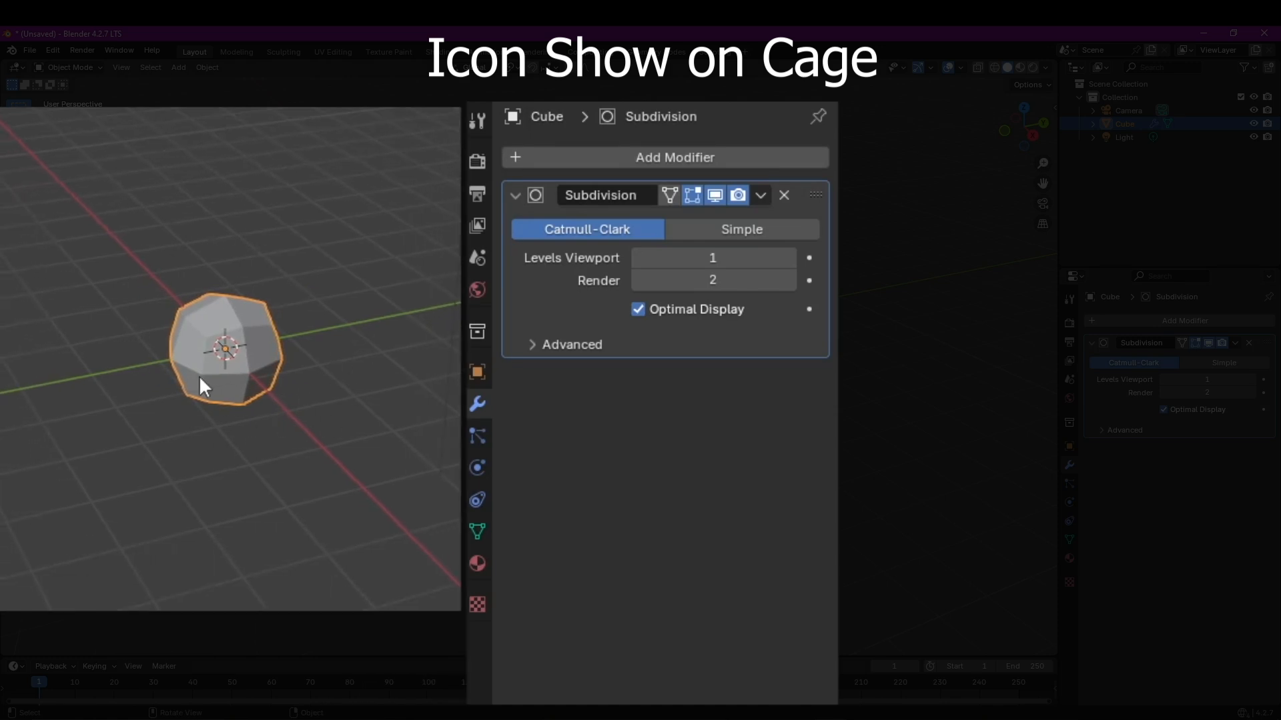
Step: Enter Edit Mode on the cube and enable the Subdivision modifier's On Cage display
key("Tab")
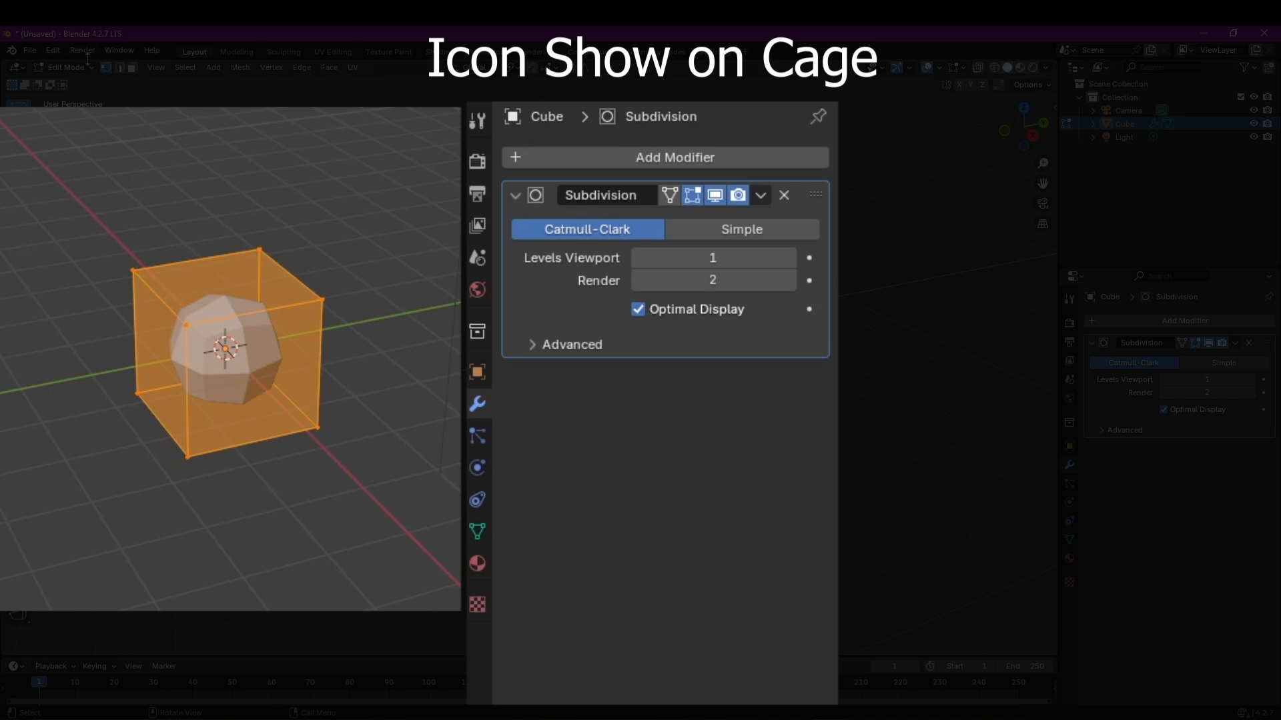
scroll(271, 354, "up", 3)
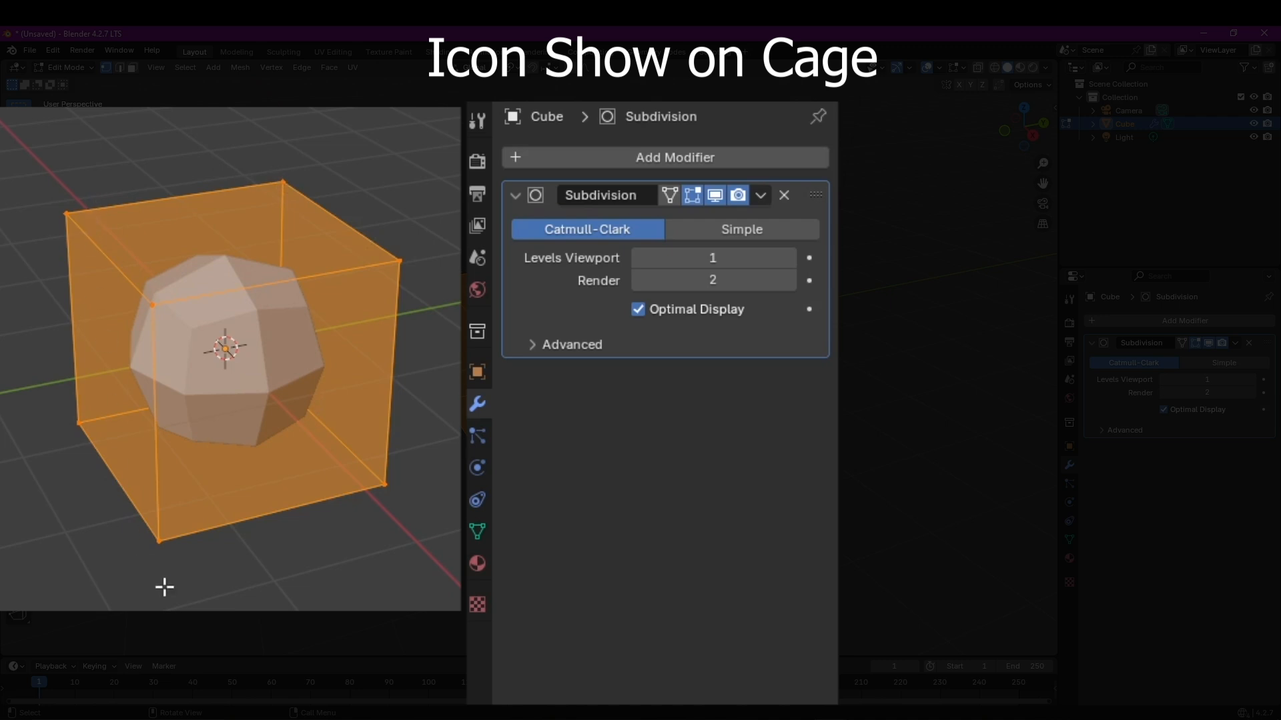
left_click(671, 194)
scroll(431, 411, "up", 1)
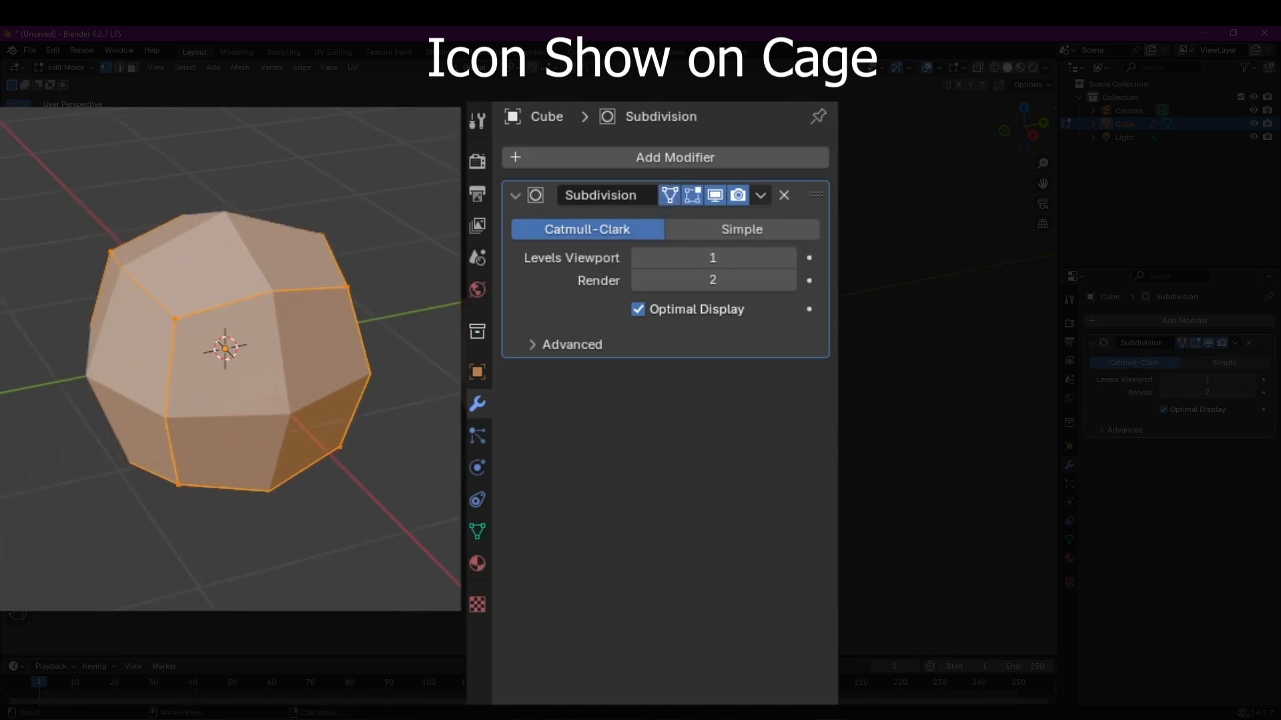
Step: Deselect all of the cube's geometry, inspect the fitted edit cage, and disable the Subdivision modifier's On Cage display
key("alt+a")
middle_click_drag(434, 383, 312, 301)
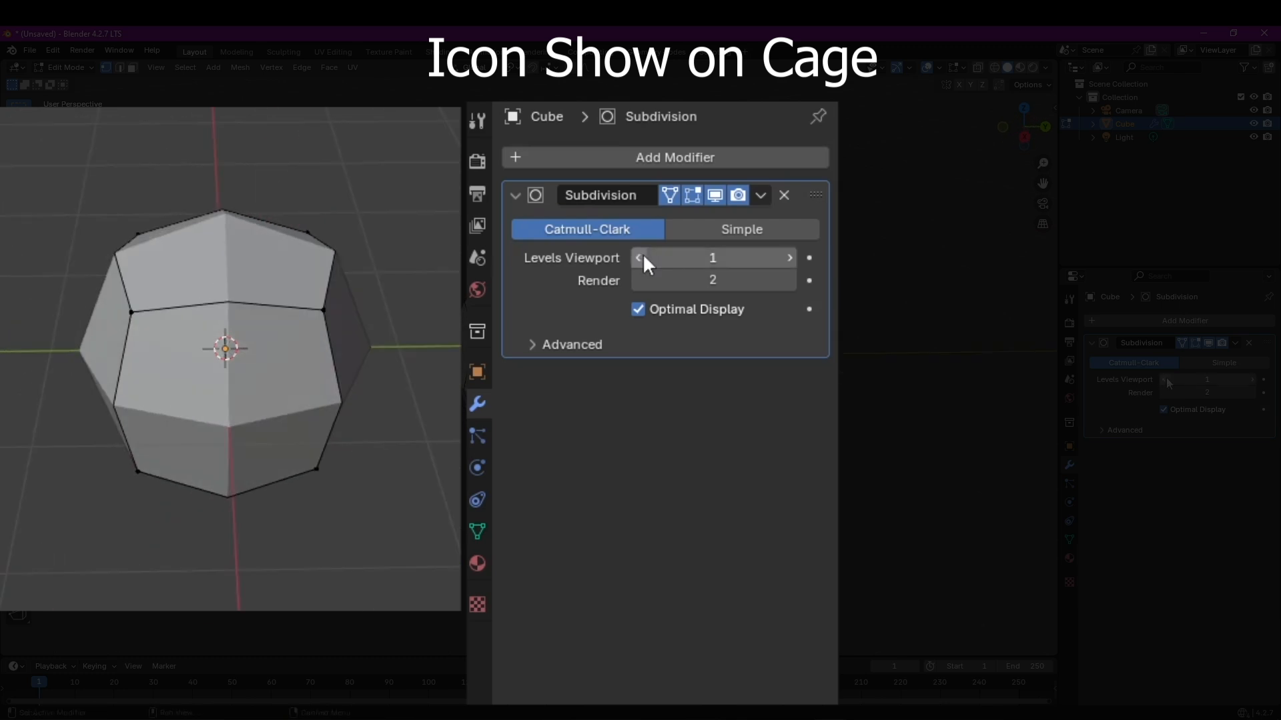
middle_click_drag(171, 383, 292, 389)
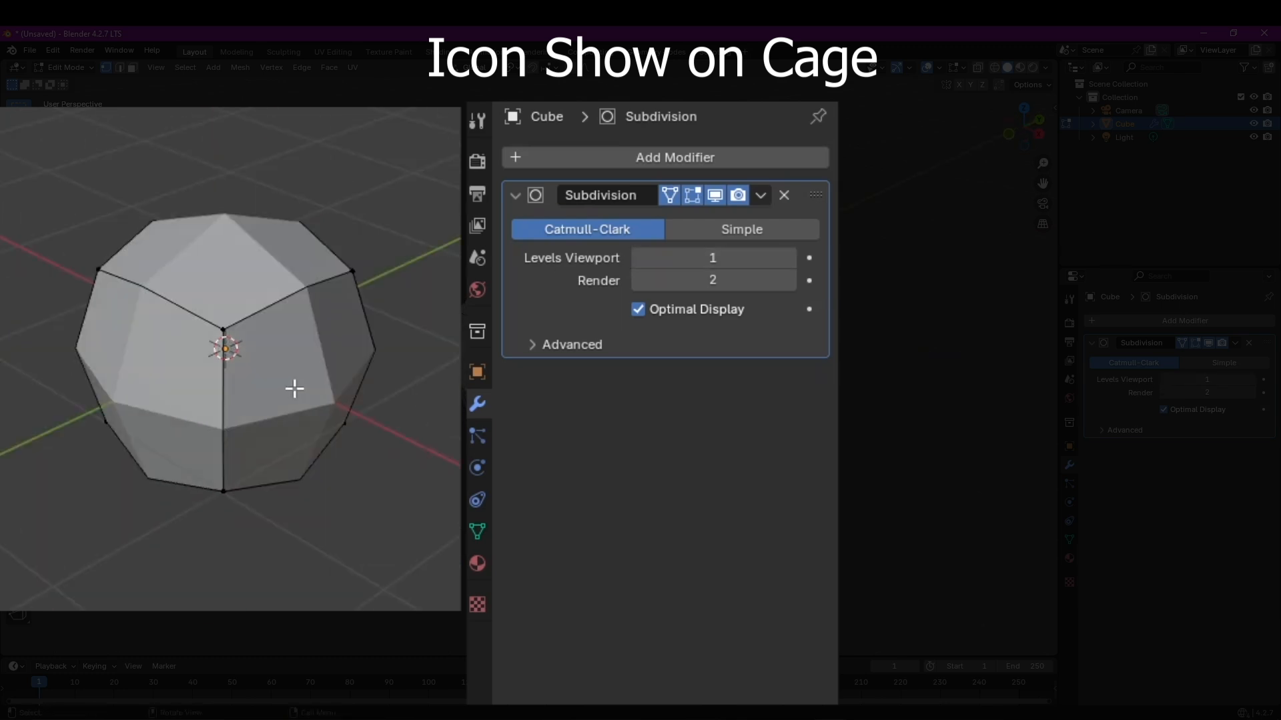
left_click(669, 195)
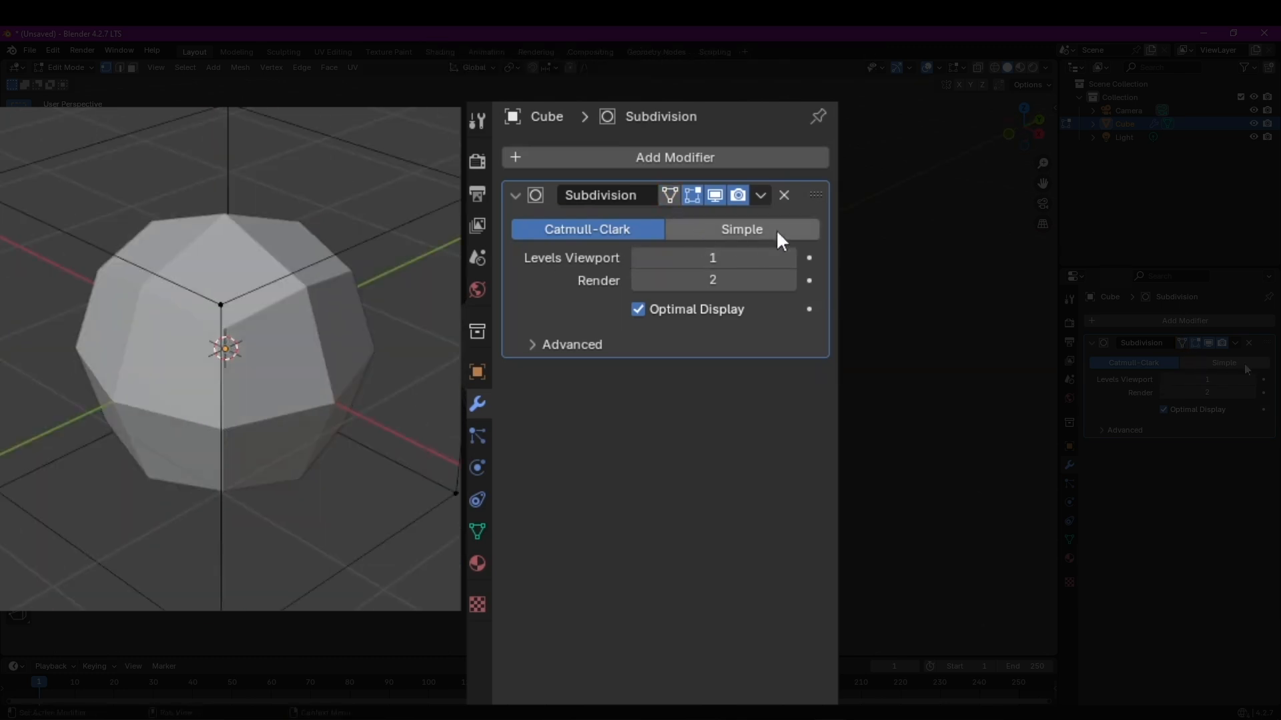
Step: Toggle the Subdivision modifier's Edit Mode display and turn off its Realtime viewport display
left_click(693, 195)
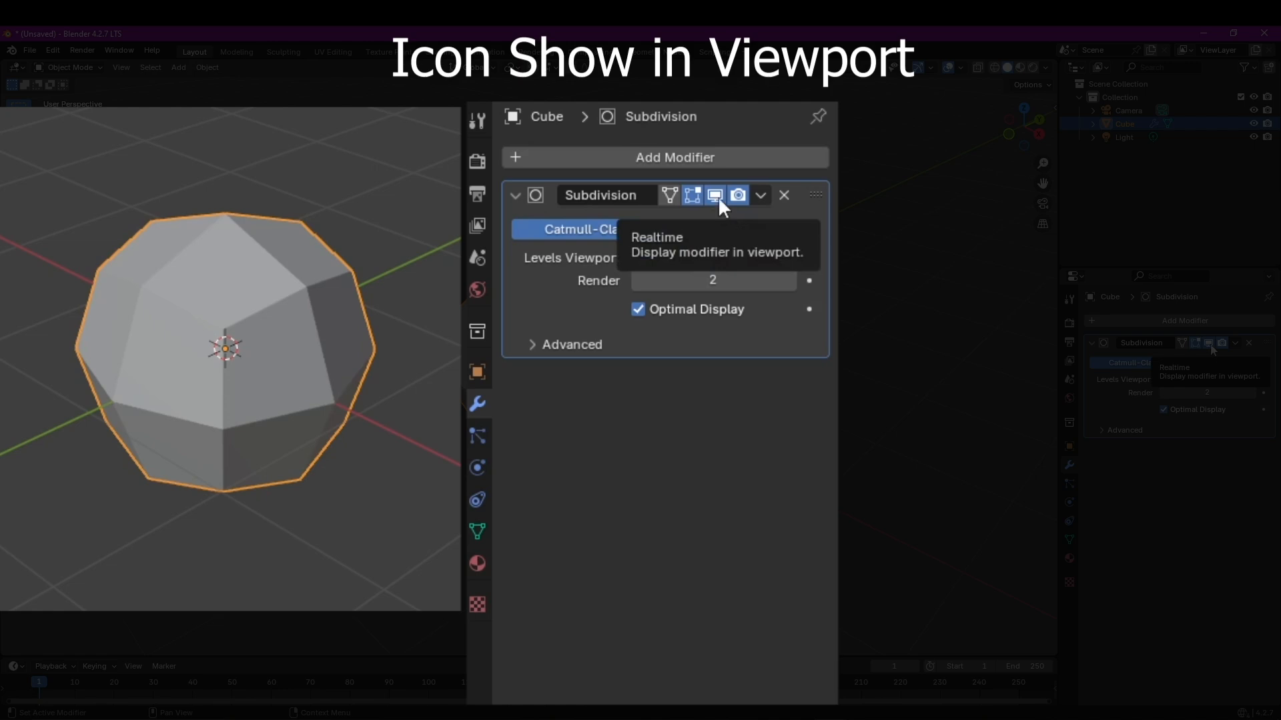
left_click(715, 195)
left_click(715, 195)
left_click(715, 195)
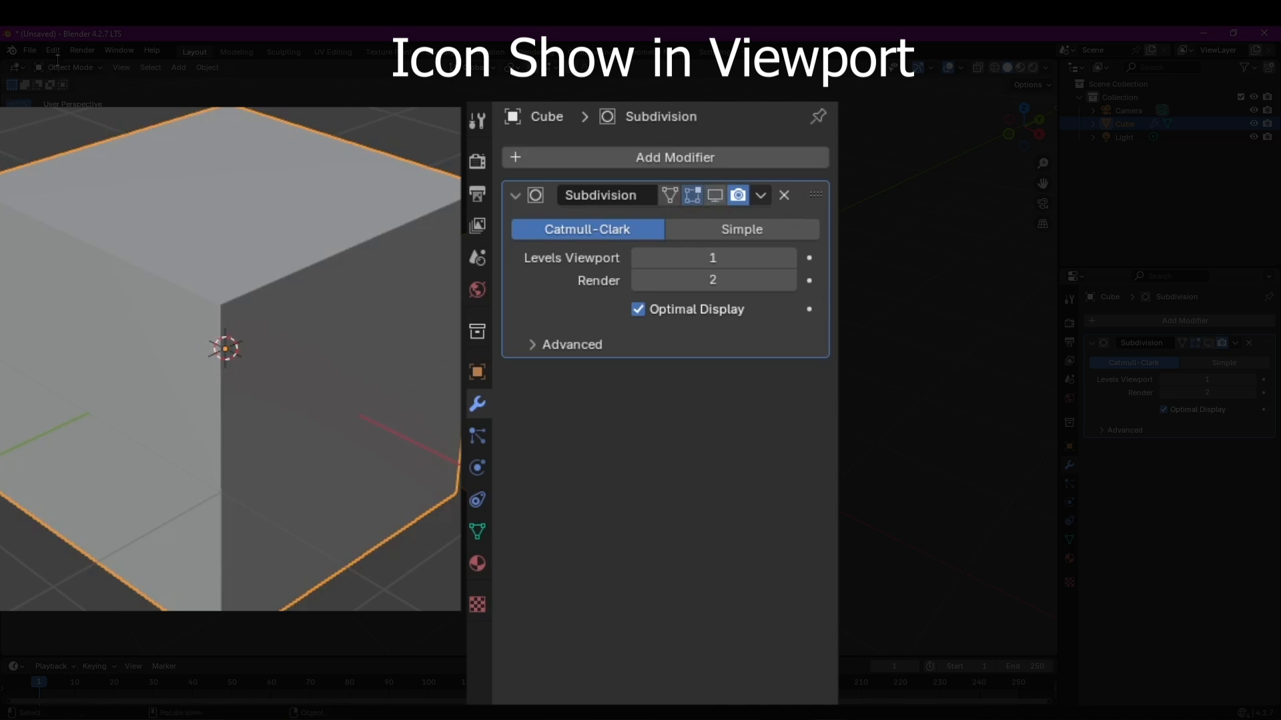
Step: Switch the cube to Edit Mode to check it with the modifier hidden in the viewport, and return to Object Mode
left_click(91, 69)
left_click(71, 97)
left_click(72, 69)
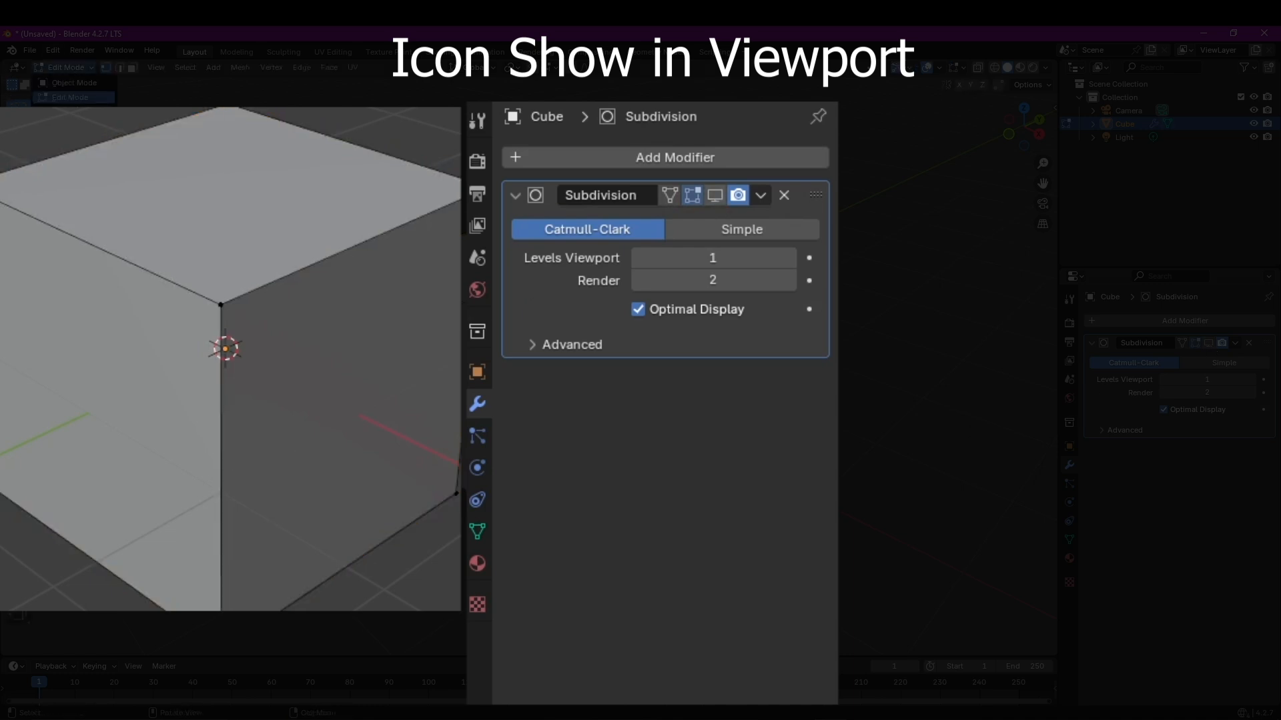
left_click(74, 83)
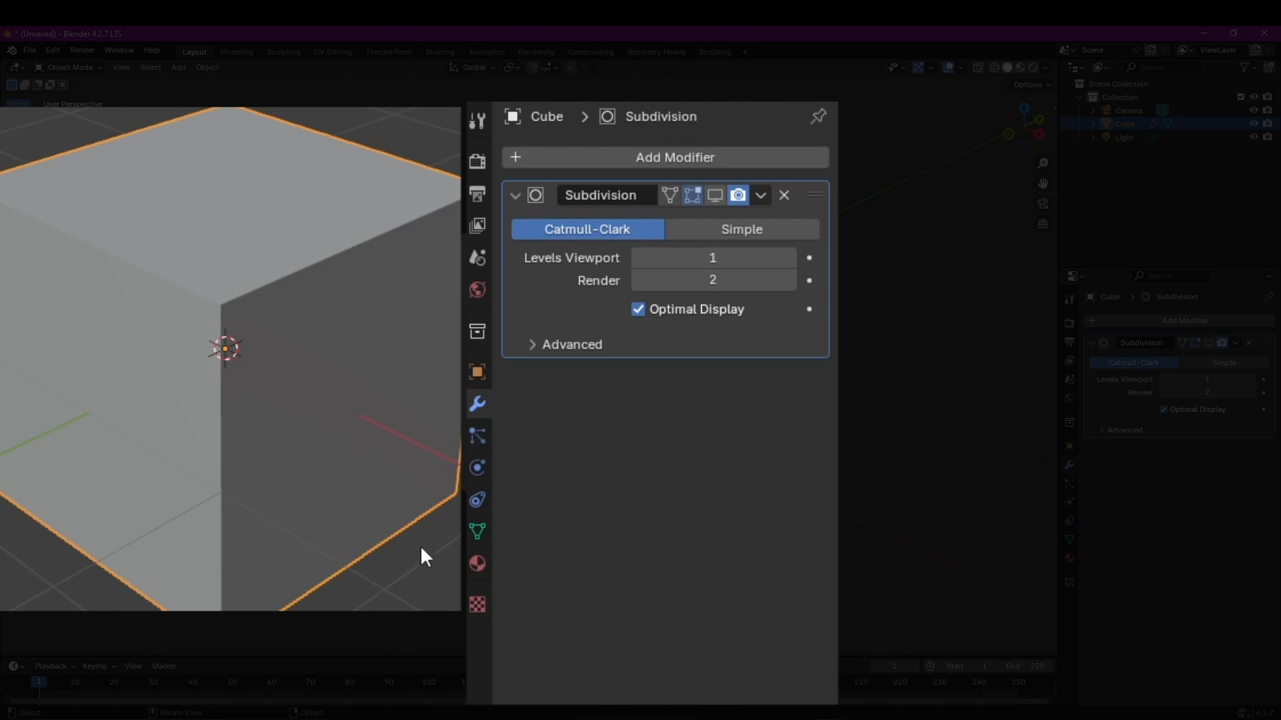
Step: Render the scene with the Subdivision modifier enabled for rendering and again with it disabled
key("F12")
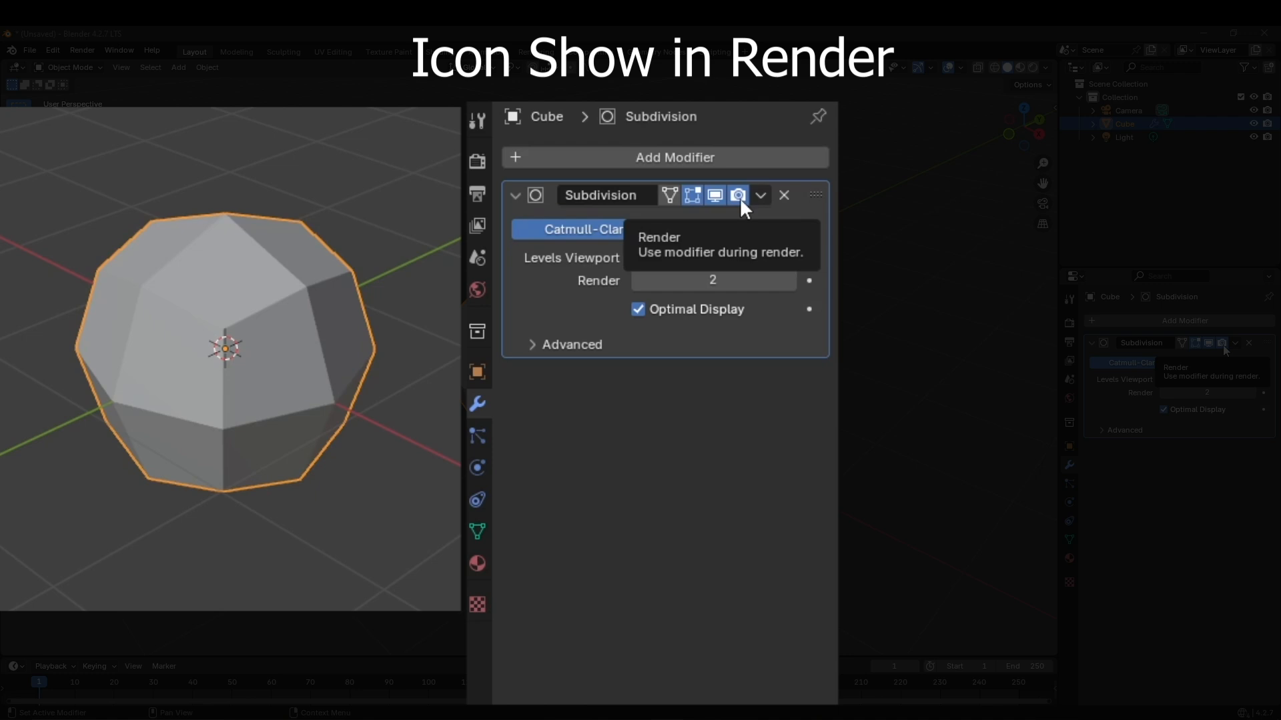
left_click(739, 194)
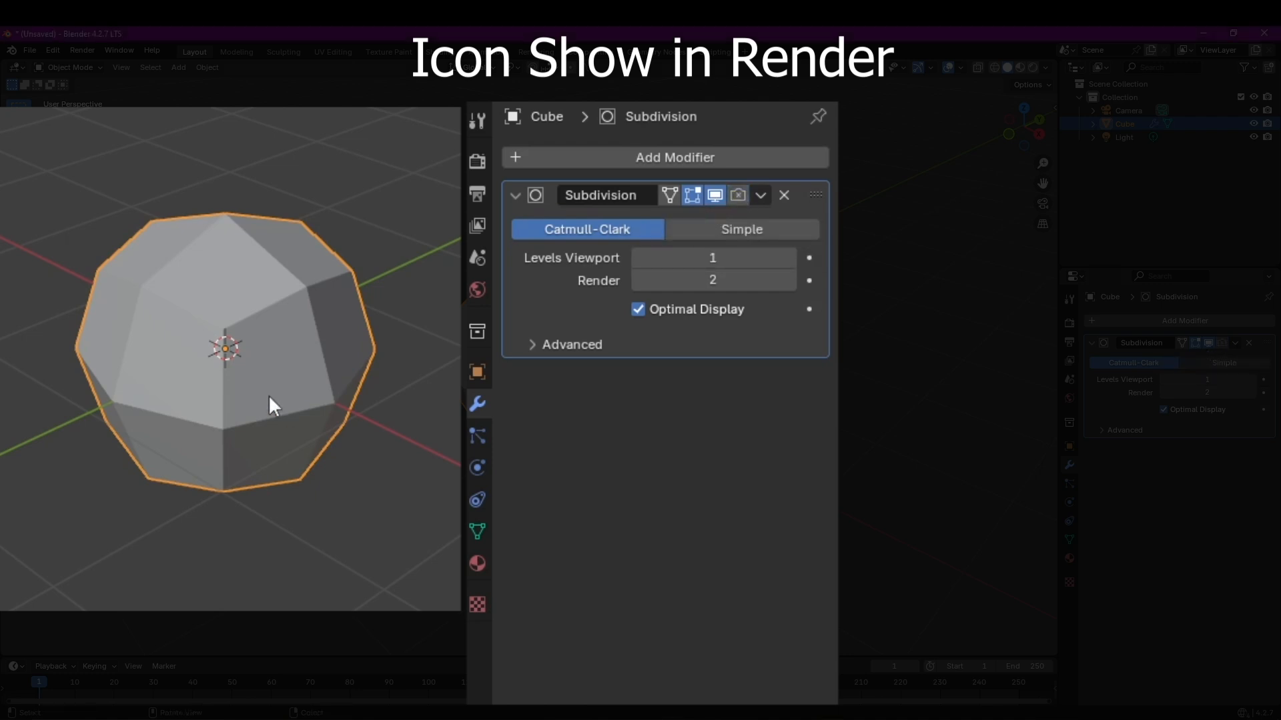
key("F12")
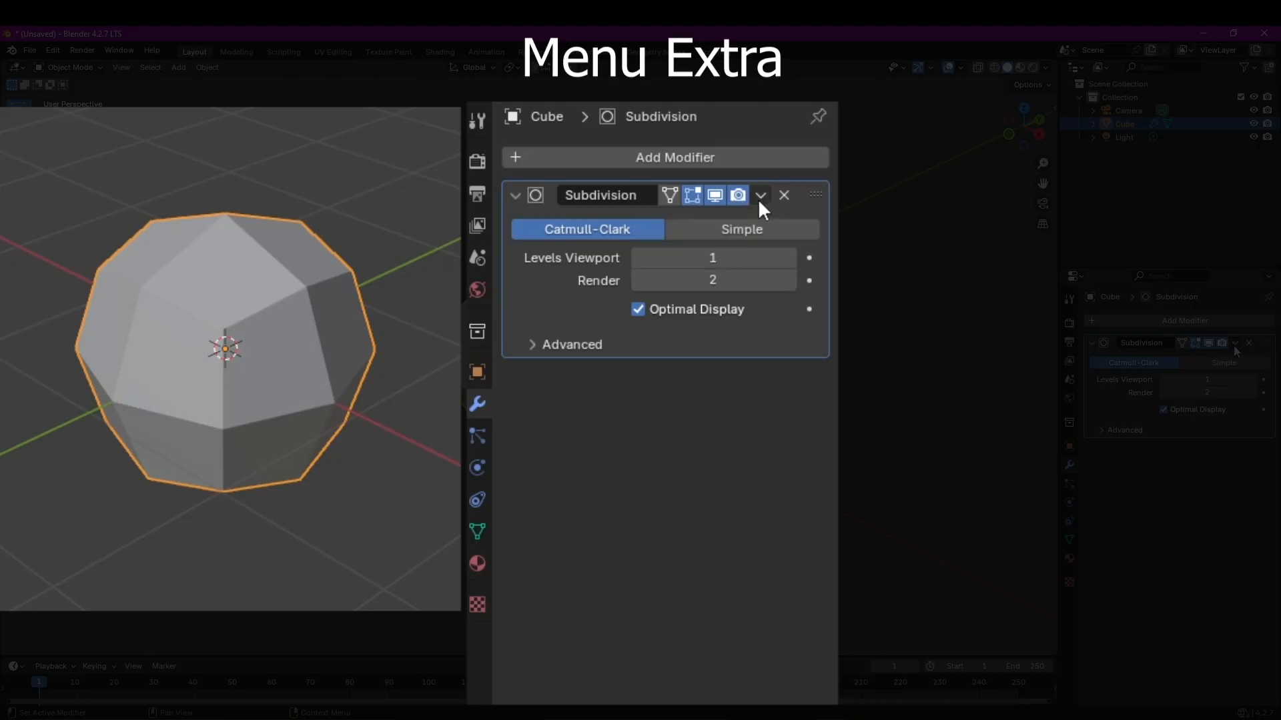
Step: View the Subdivision modifier's extra options, and delete the modifier and undo the deletion
left_click(1235, 343)
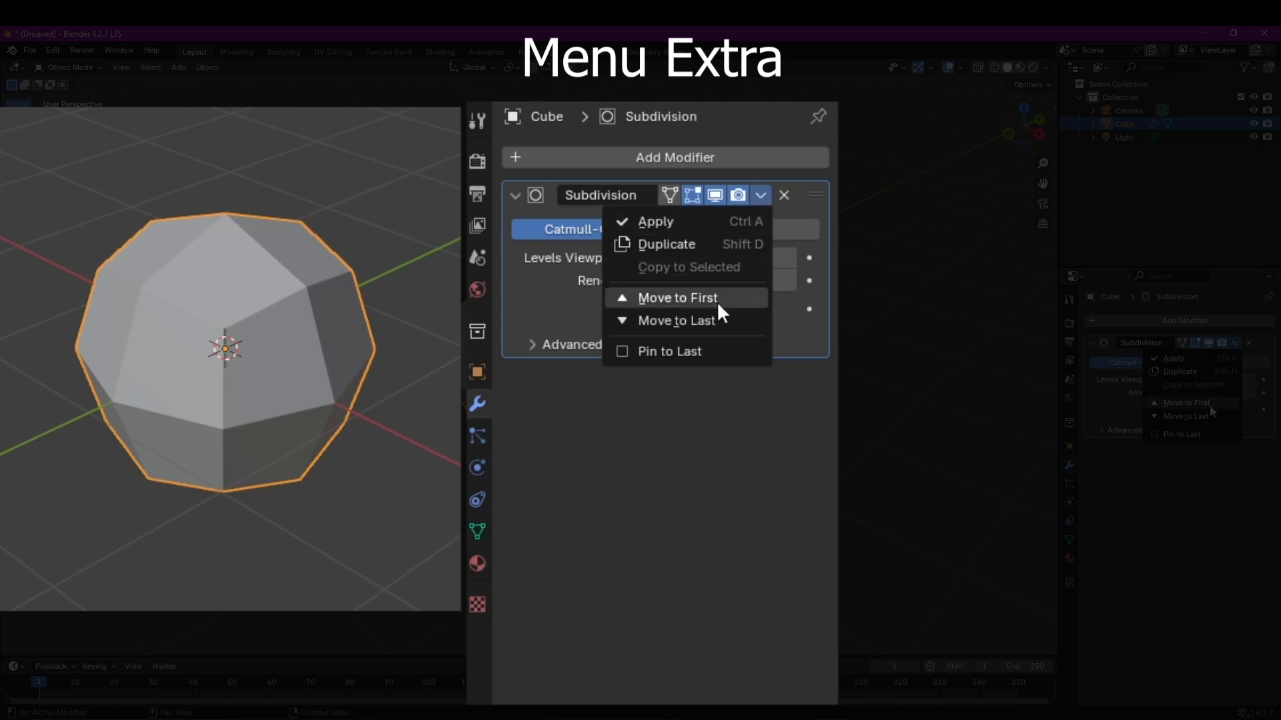
left_click(784, 196)
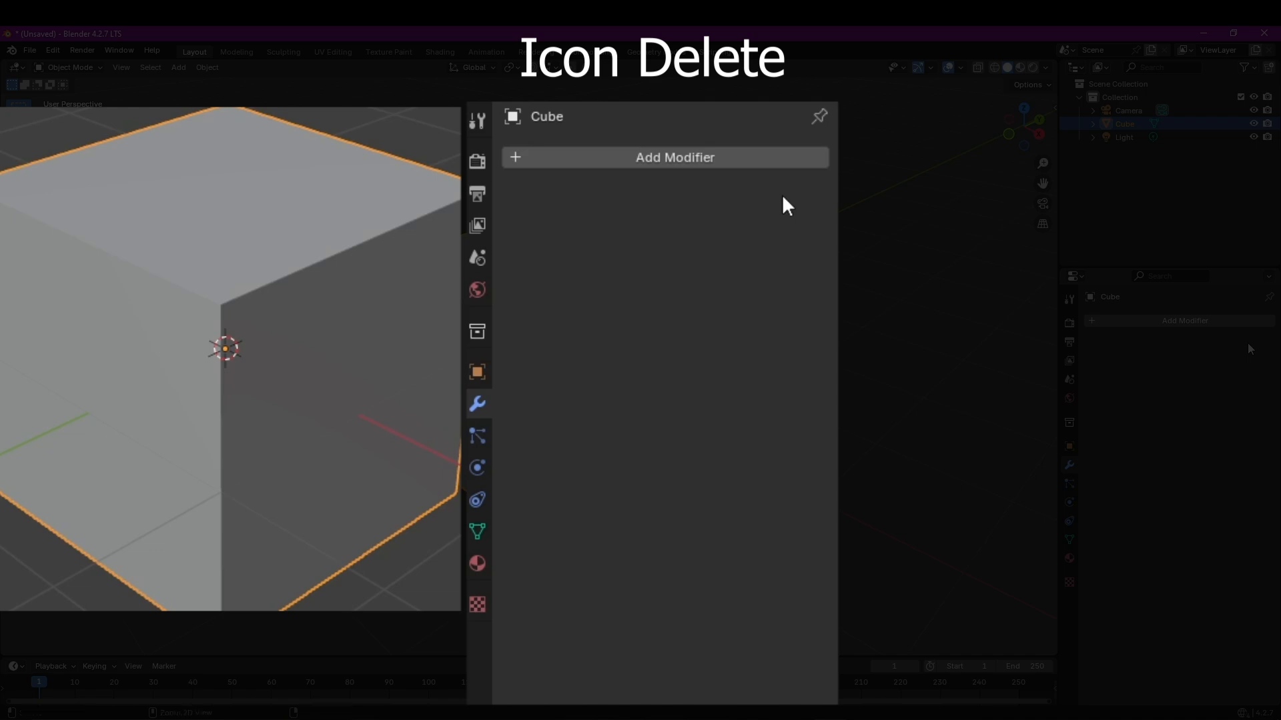
key("ctrl+z")
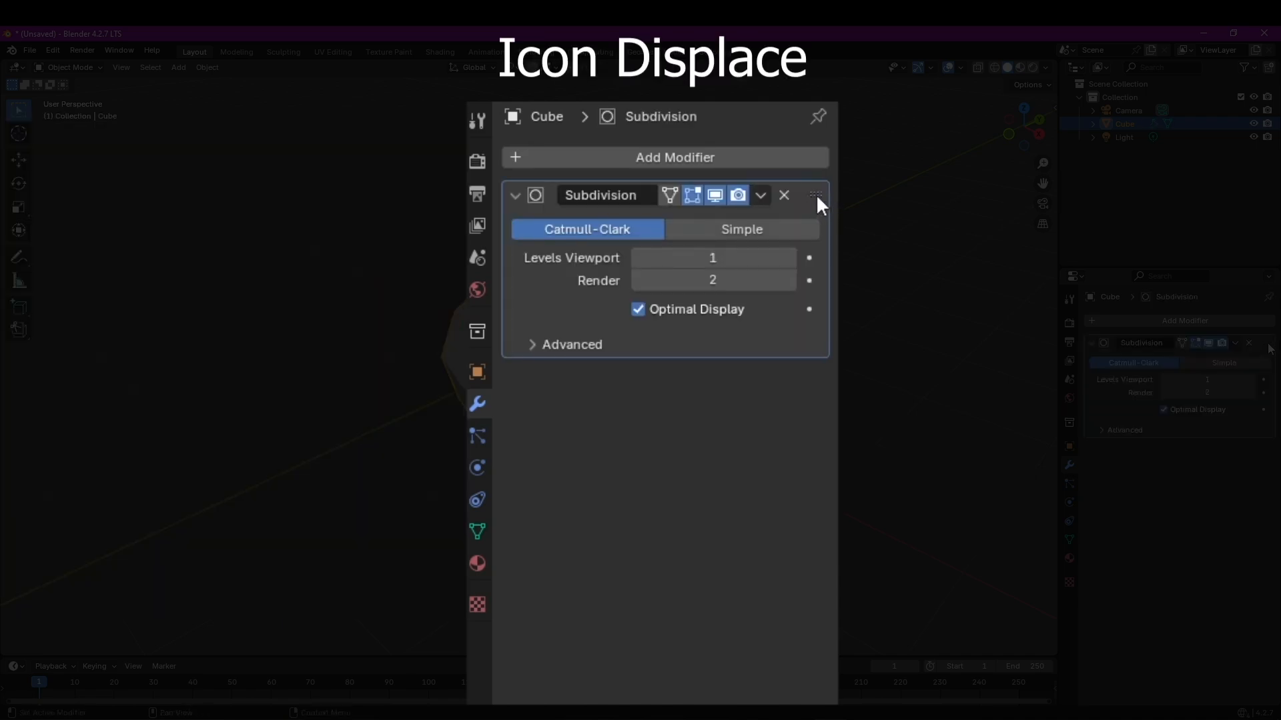
Step: Add a Mirror modifier to the cube and move it above the Subdivision modifier in the stack
left_click_drag(816, 195, 729, 157)
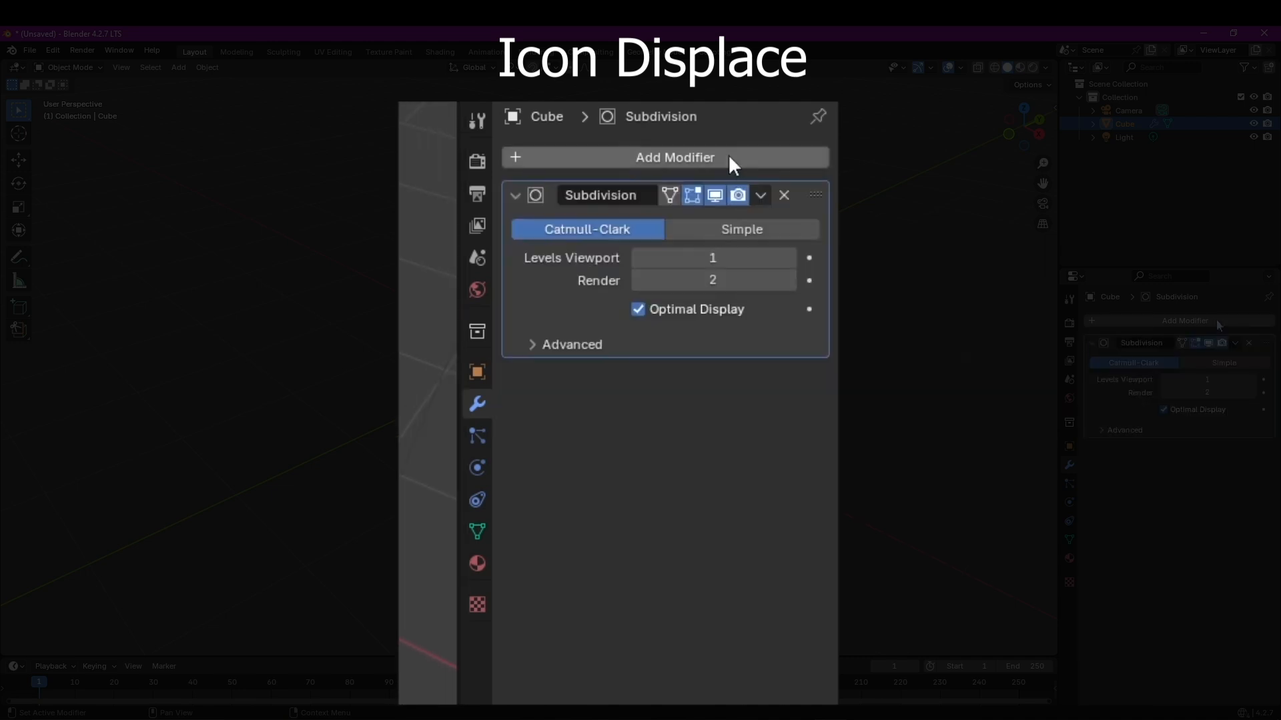
left_click(730, 159)
mouse_move(727, 155)
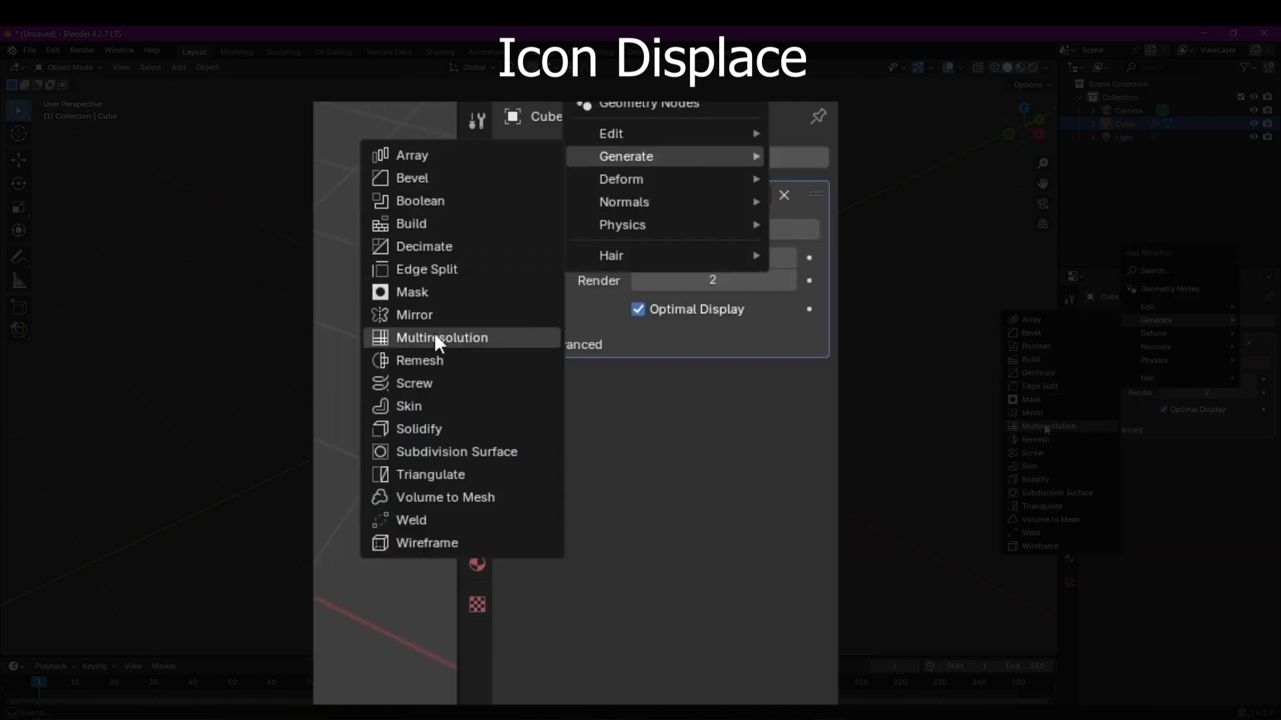
left_click(439, 316)
left_click_drag(815, 403, 794, 132)
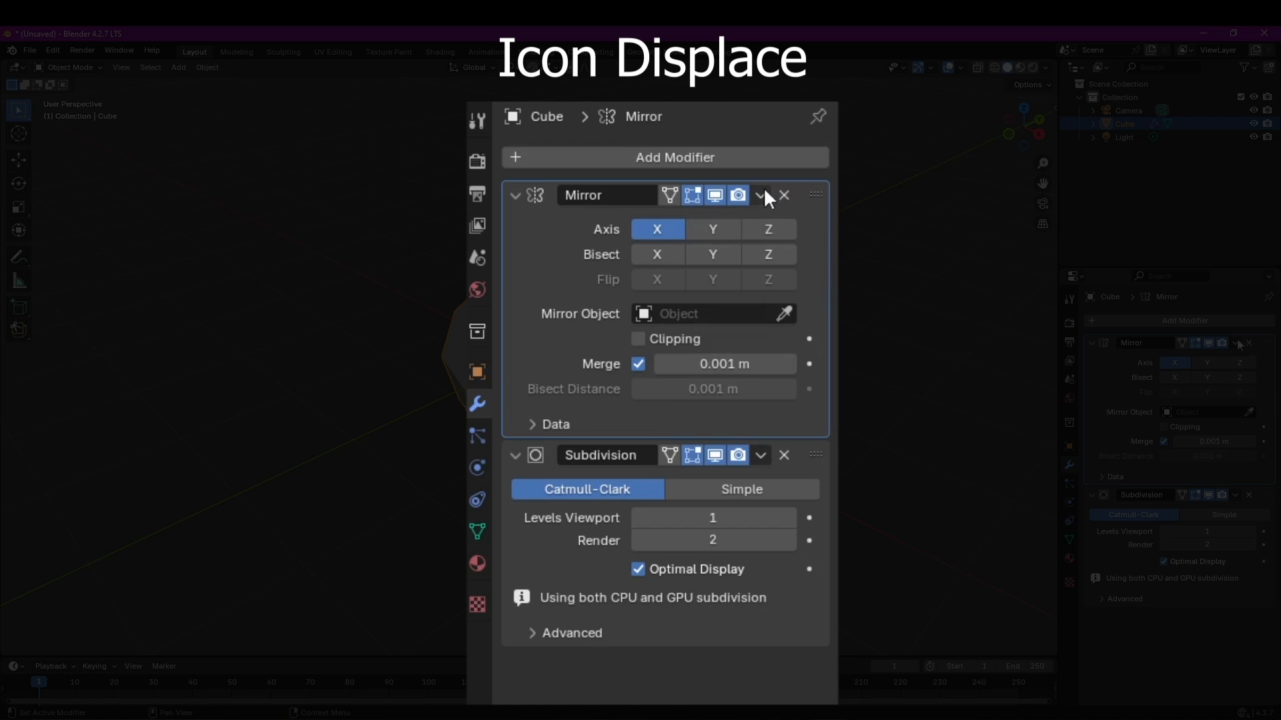
Step: Pin the Mirror modifier to the last position in the cube's modifier stack
left_click(760, 195)
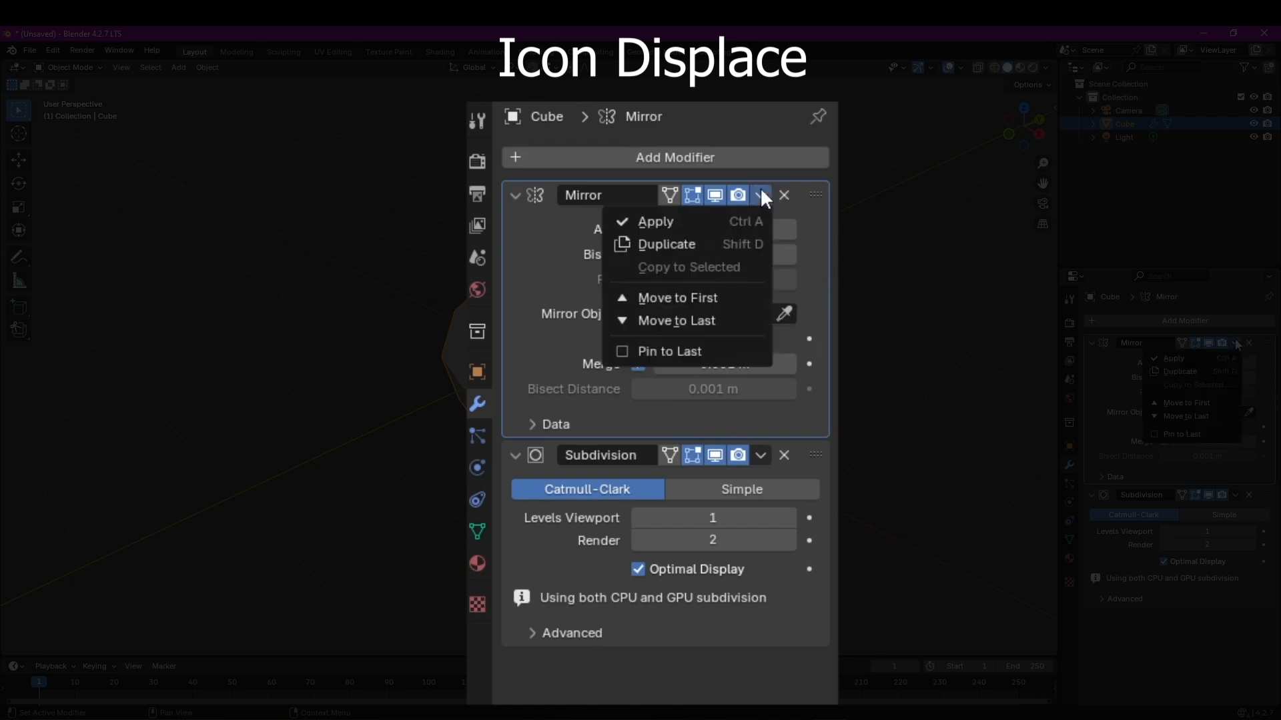
left_click(695, 351)
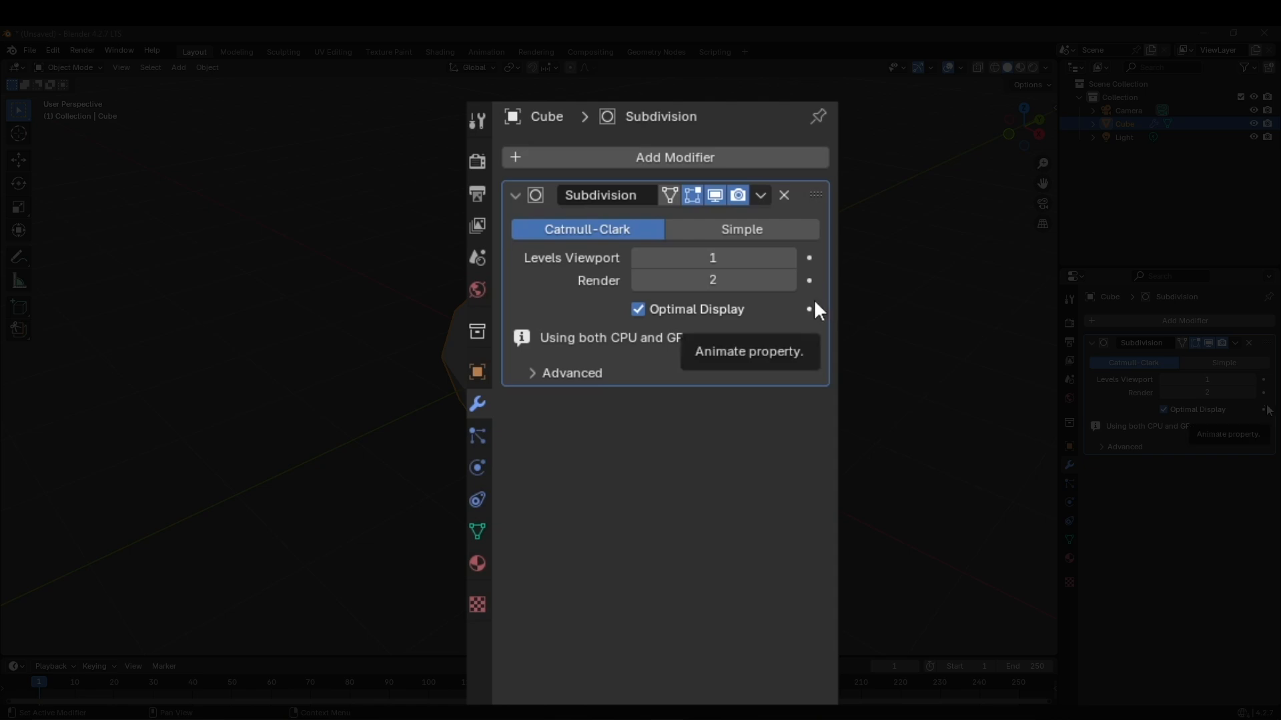
Step: Enlarge the timeline and keyframe the Subdivision modifier's Levels Viewport at 1 on frame 1
left_click_drag(423, 657, 433, 592)
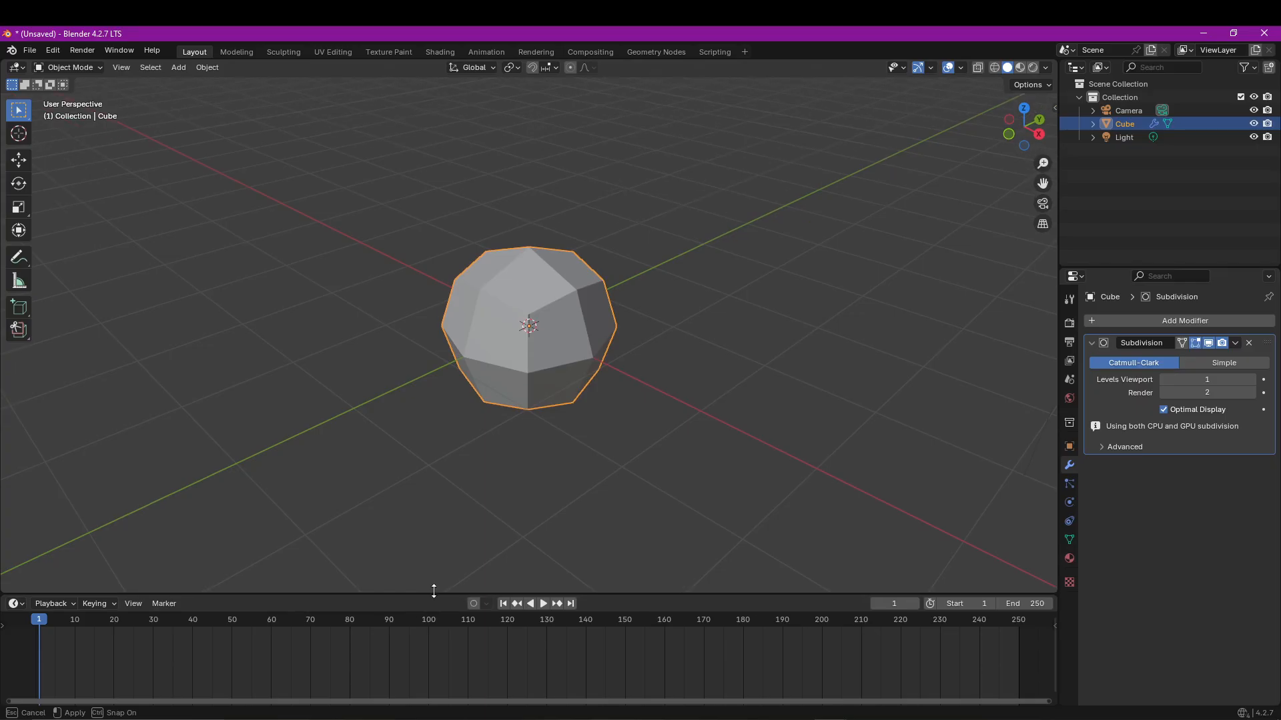
left_click(1264, 380)
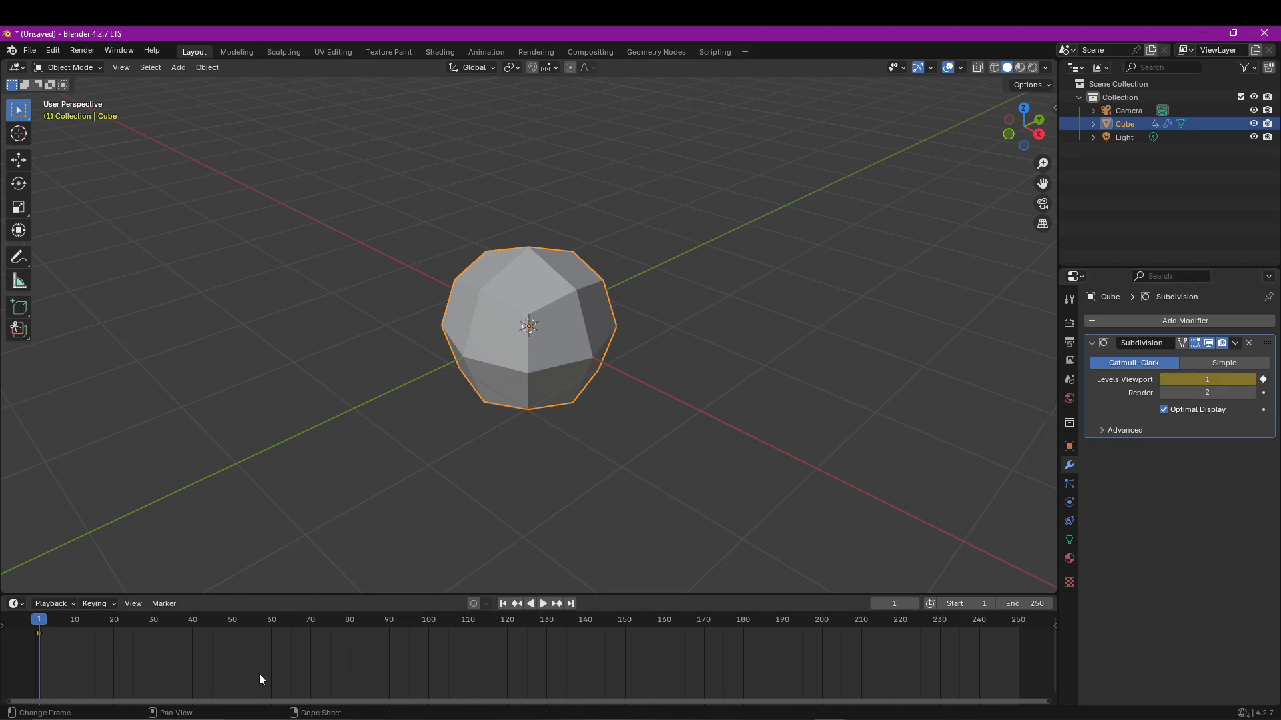
Step: Keyframe the Subdivision modifier's Levels Viewport at 5 on frame 60 and scrub the timeline to preview the animation
left_click(45, 630)
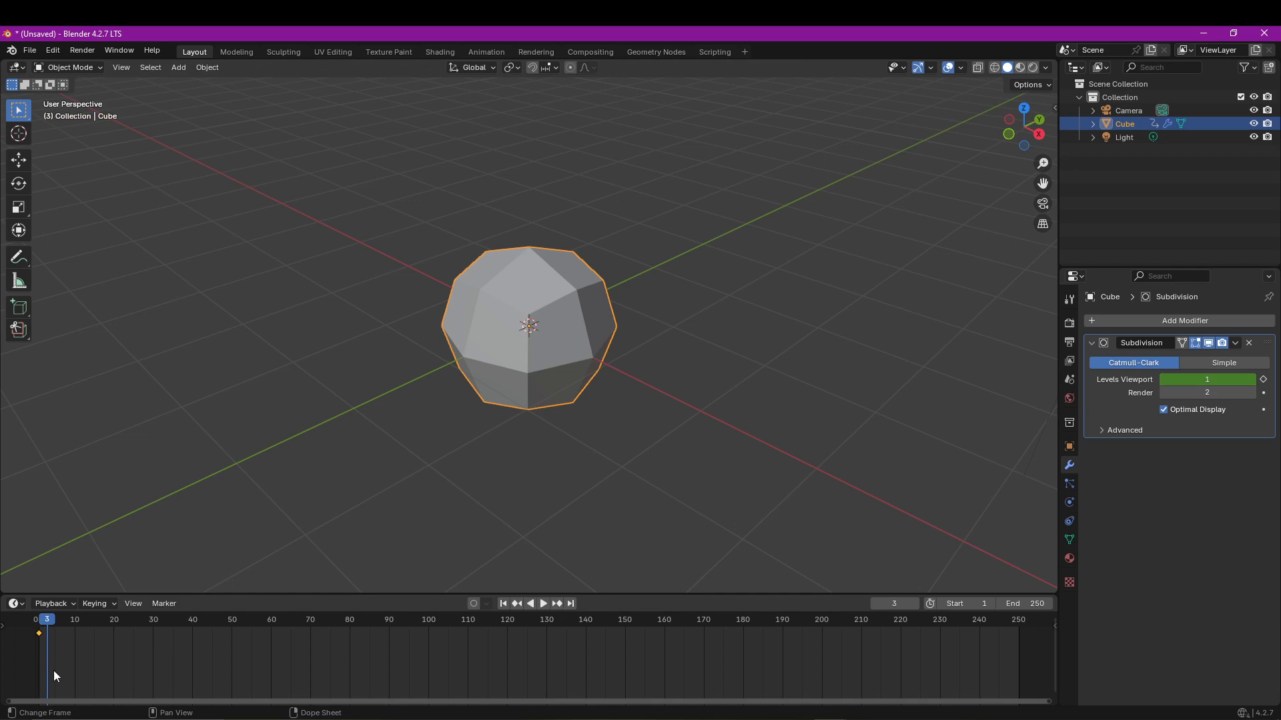
left_click(272, 620)
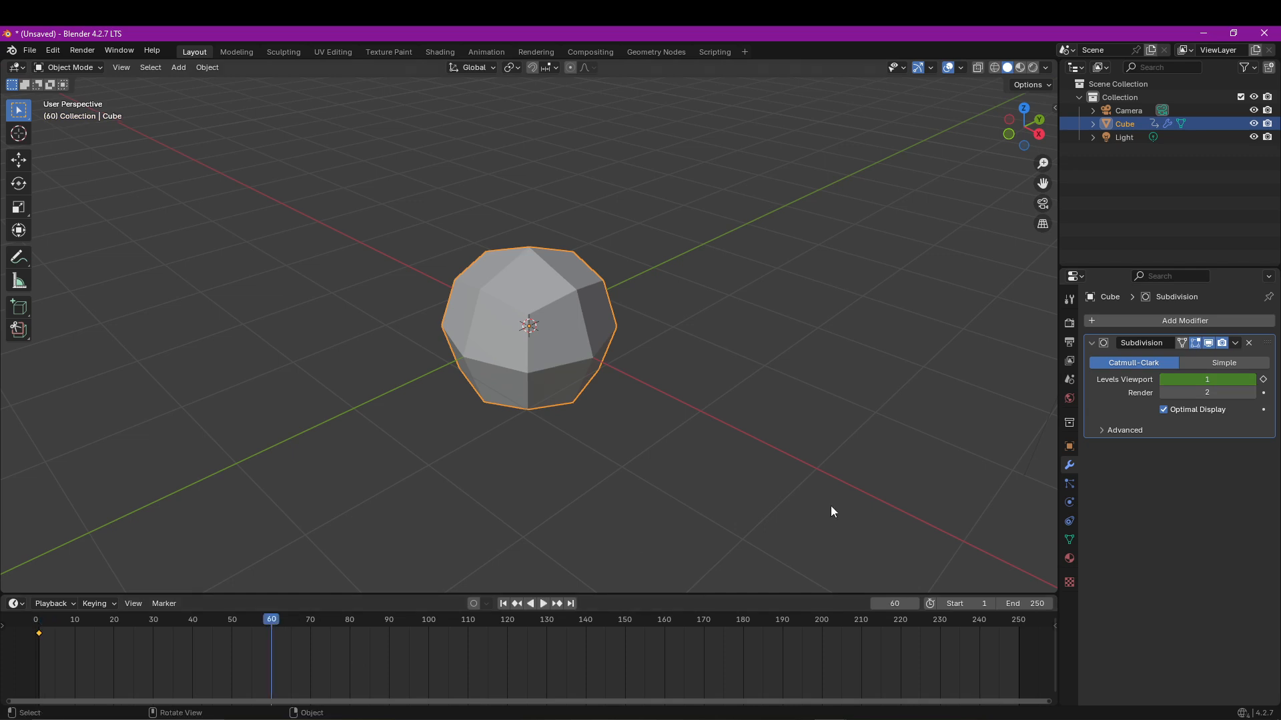
left_click(1215, 381)
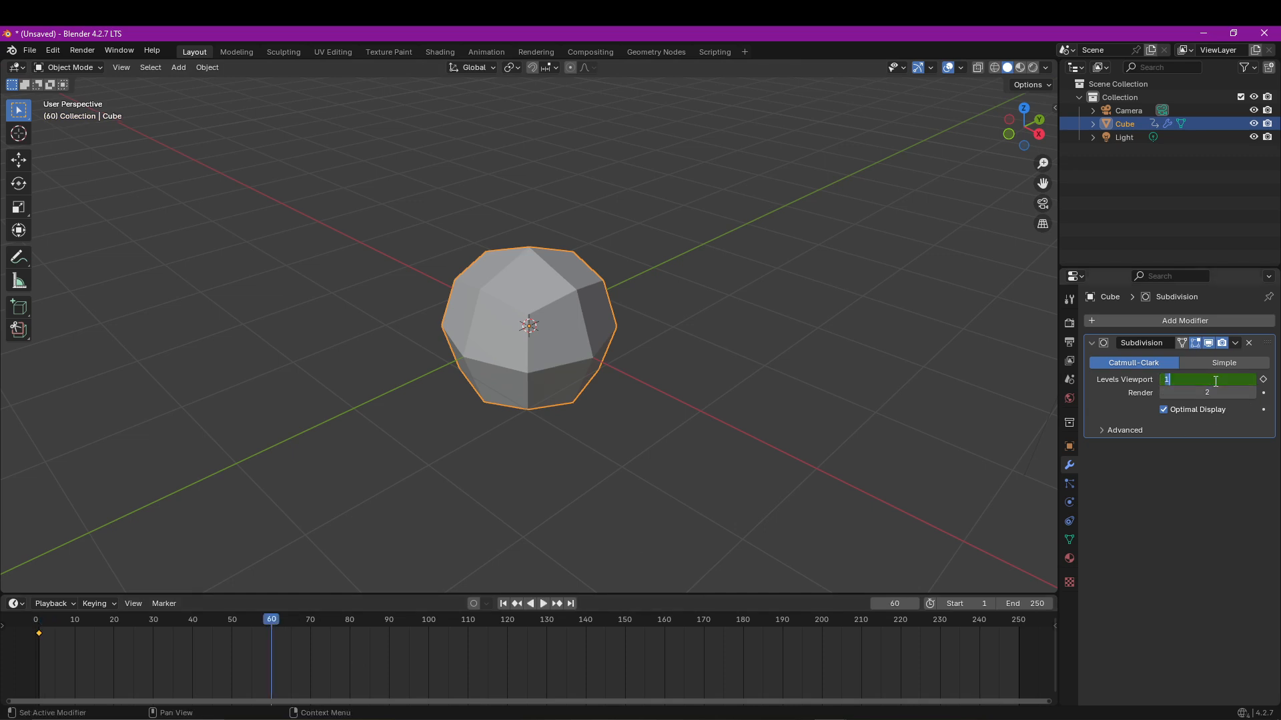
type("5")
key("Return")
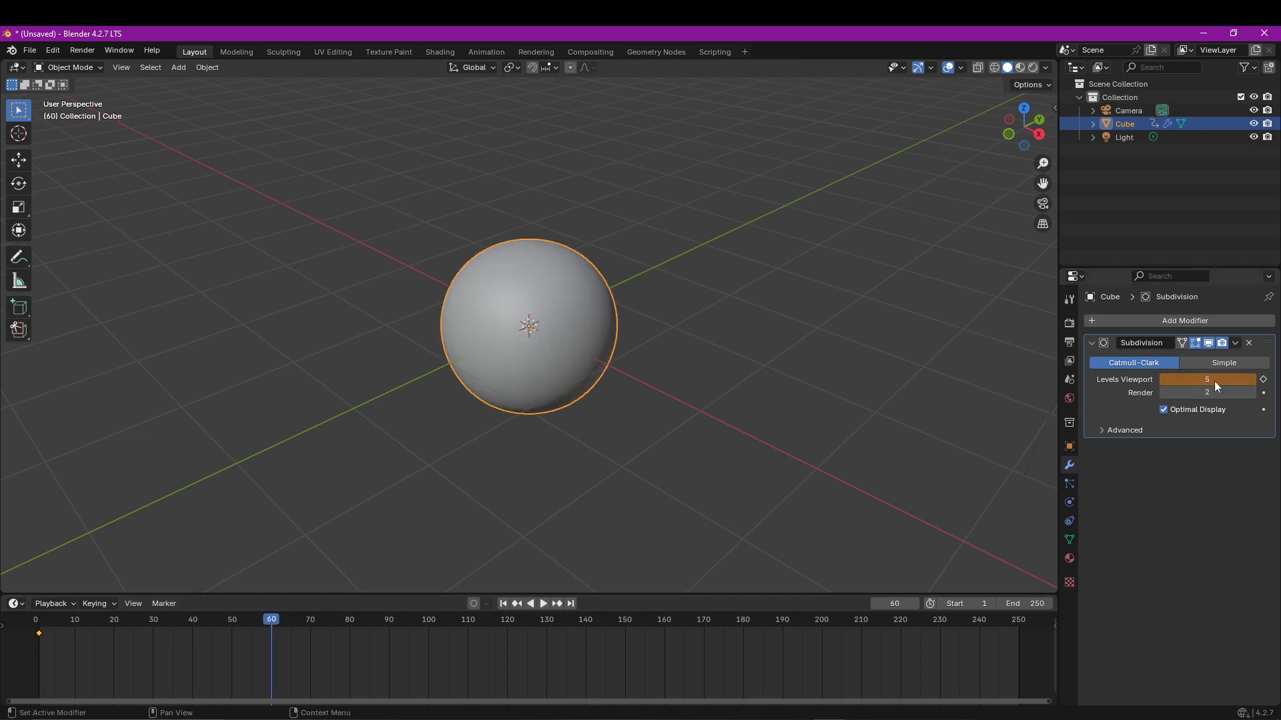
left_click(1264, 380)
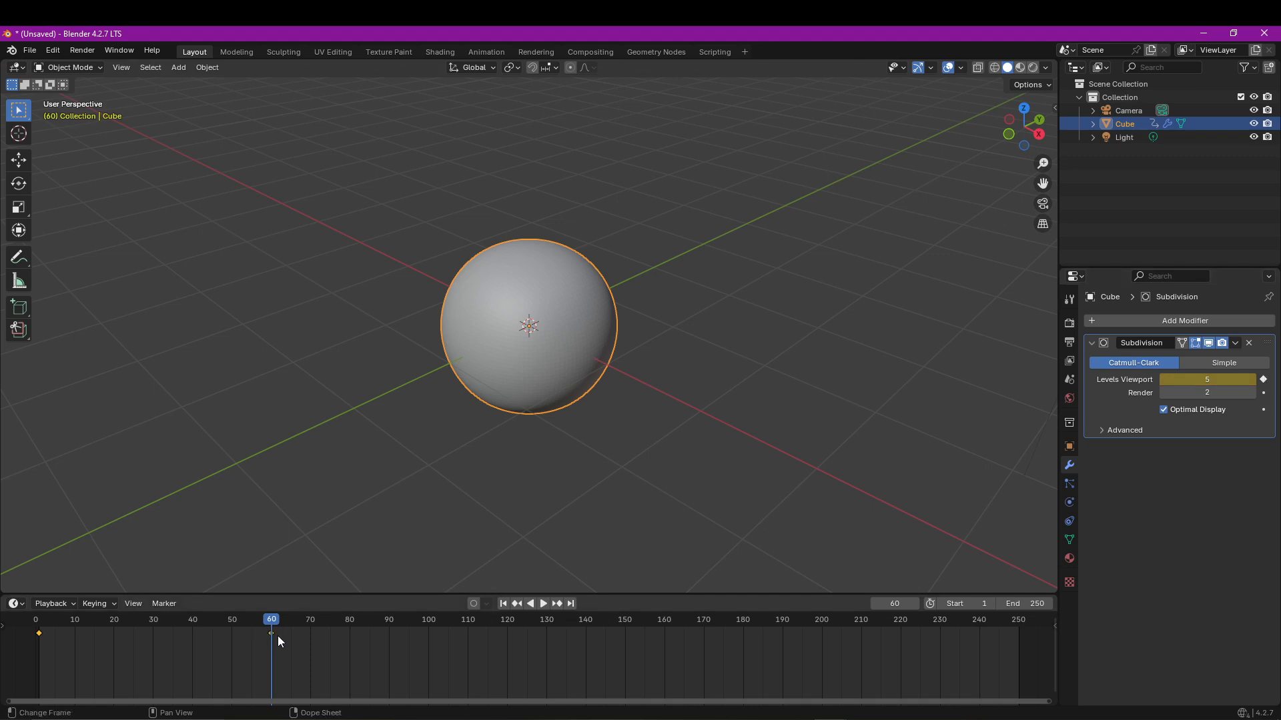
left_click_drag(278, 636, 106, 622)
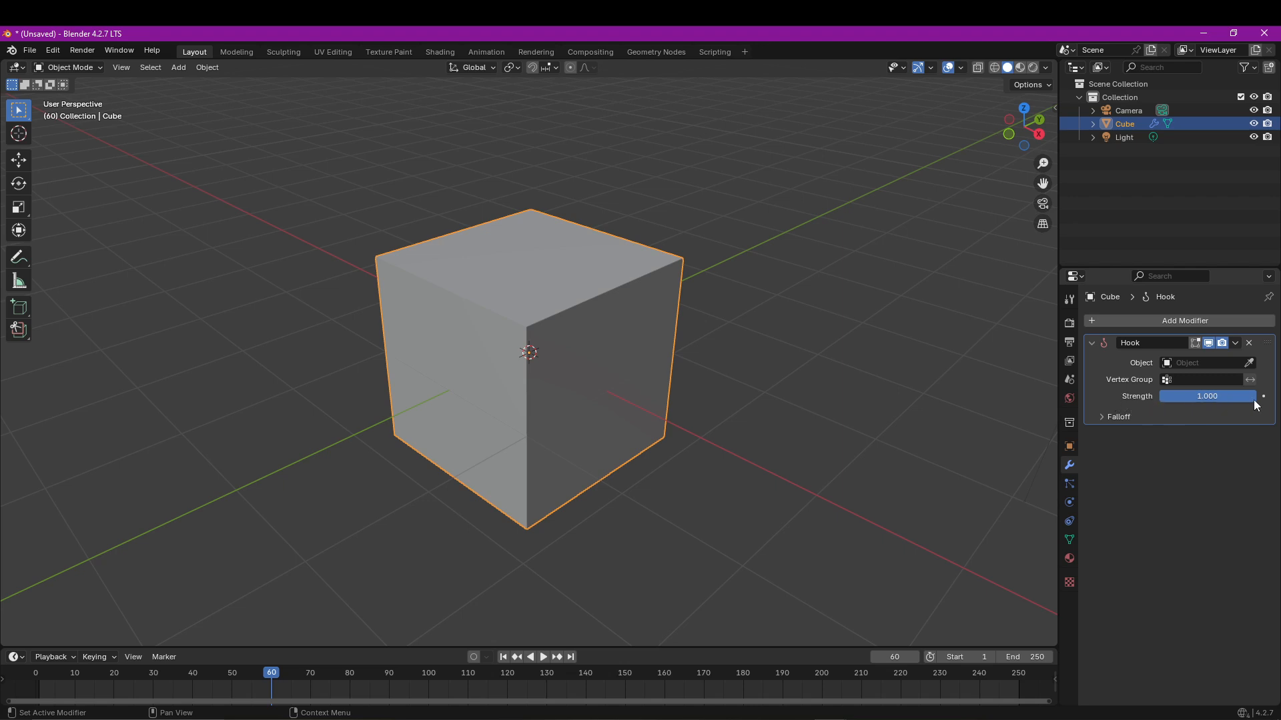
mouse_move(1252, 400)
left_mouse_down()
mouse_move(1159, 400)
mouse_move(1253, 401)
left_mouse_up()
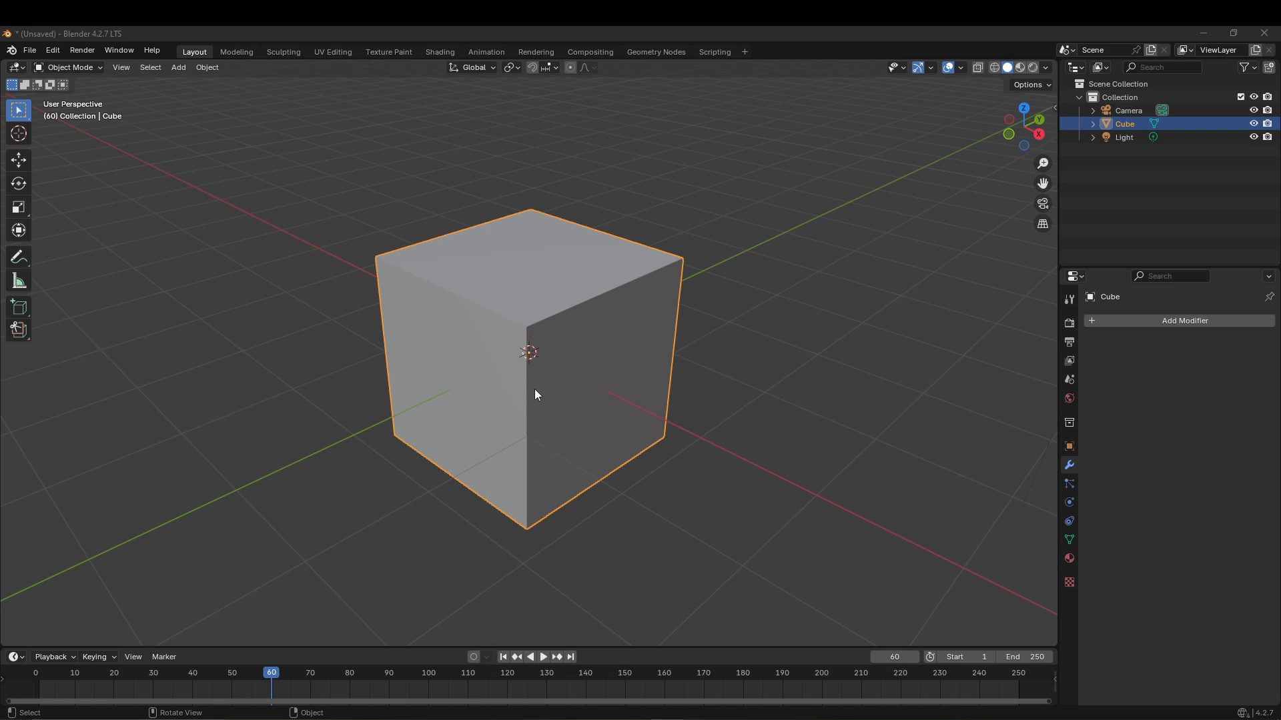
Step: Delete the cube and add a Monkey mesh in its place
key("Delete")
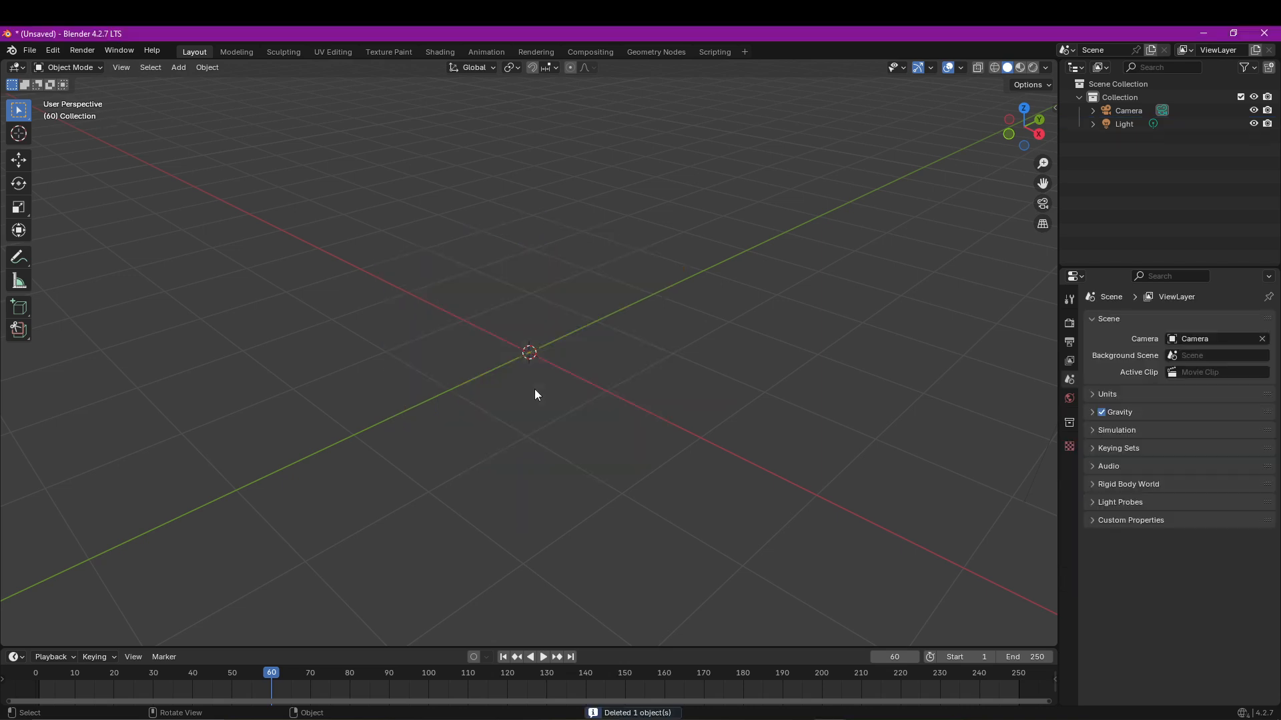
key("shift+a")
mouse_move(531, 403)
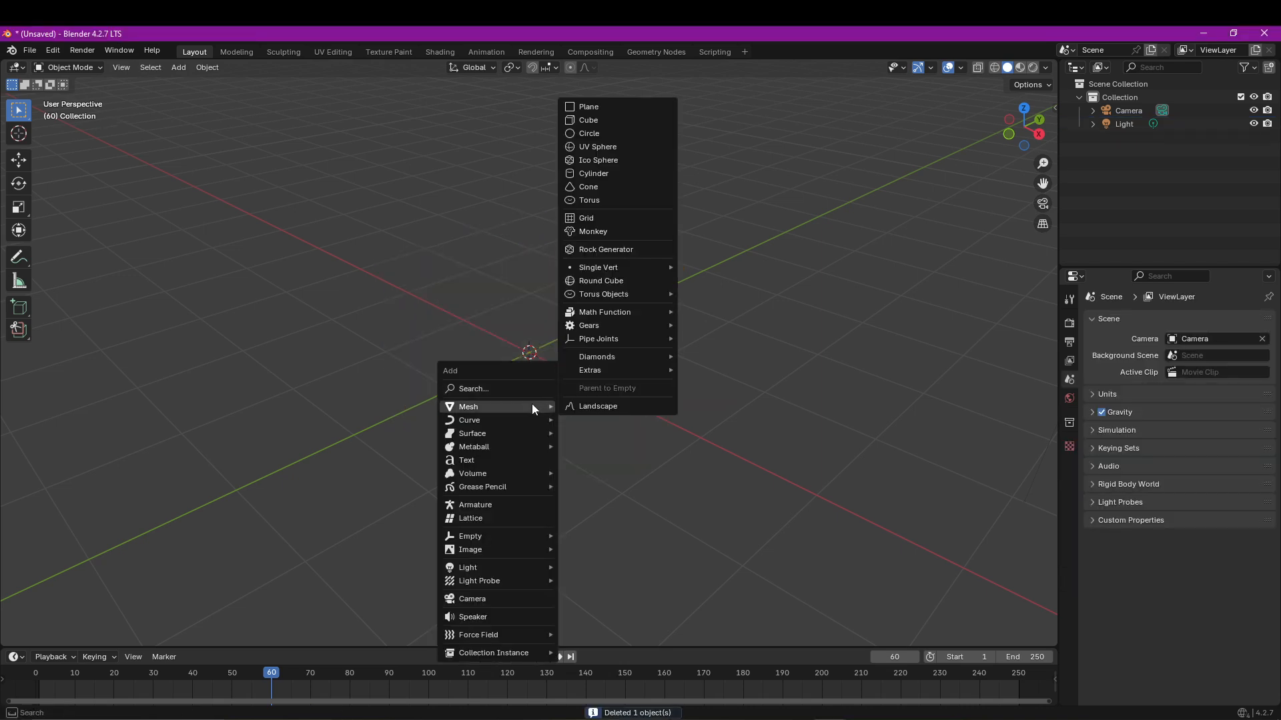
left_click(615, 398)
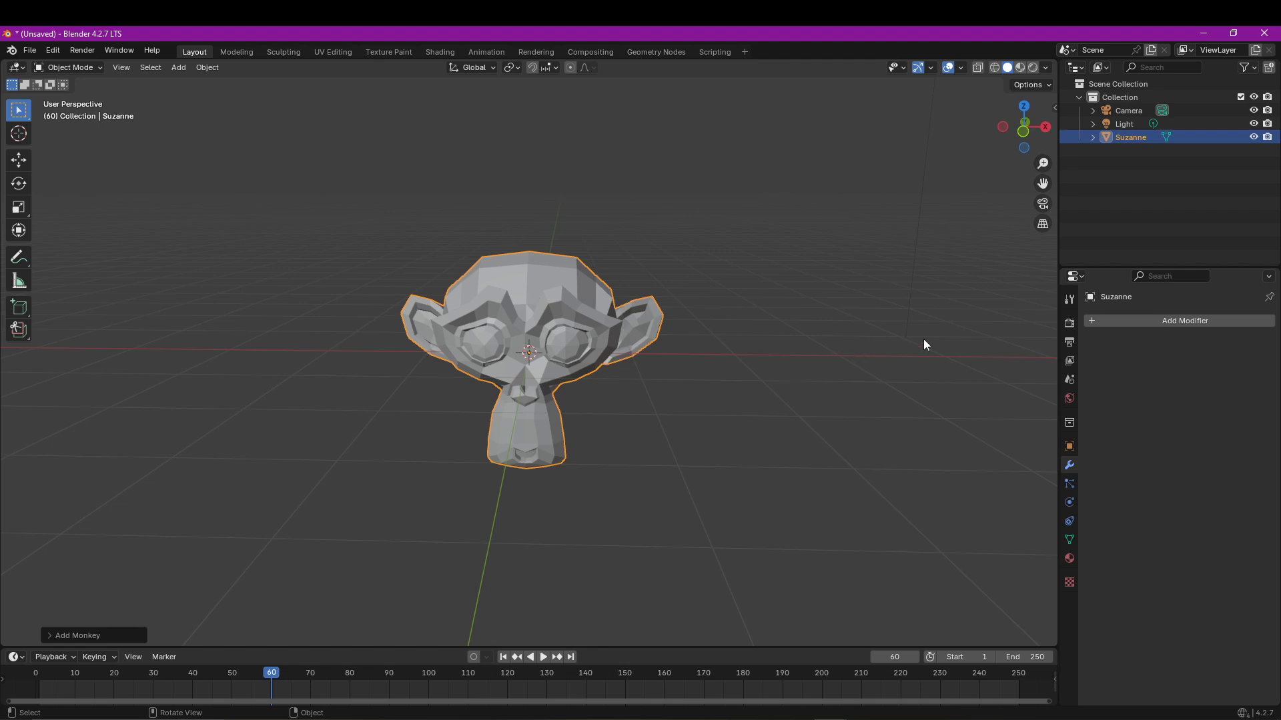
Step: Add an Array modifier to the monkey and set its count to 8
left_click(1159, 320)
mouse_move(1147, 306)
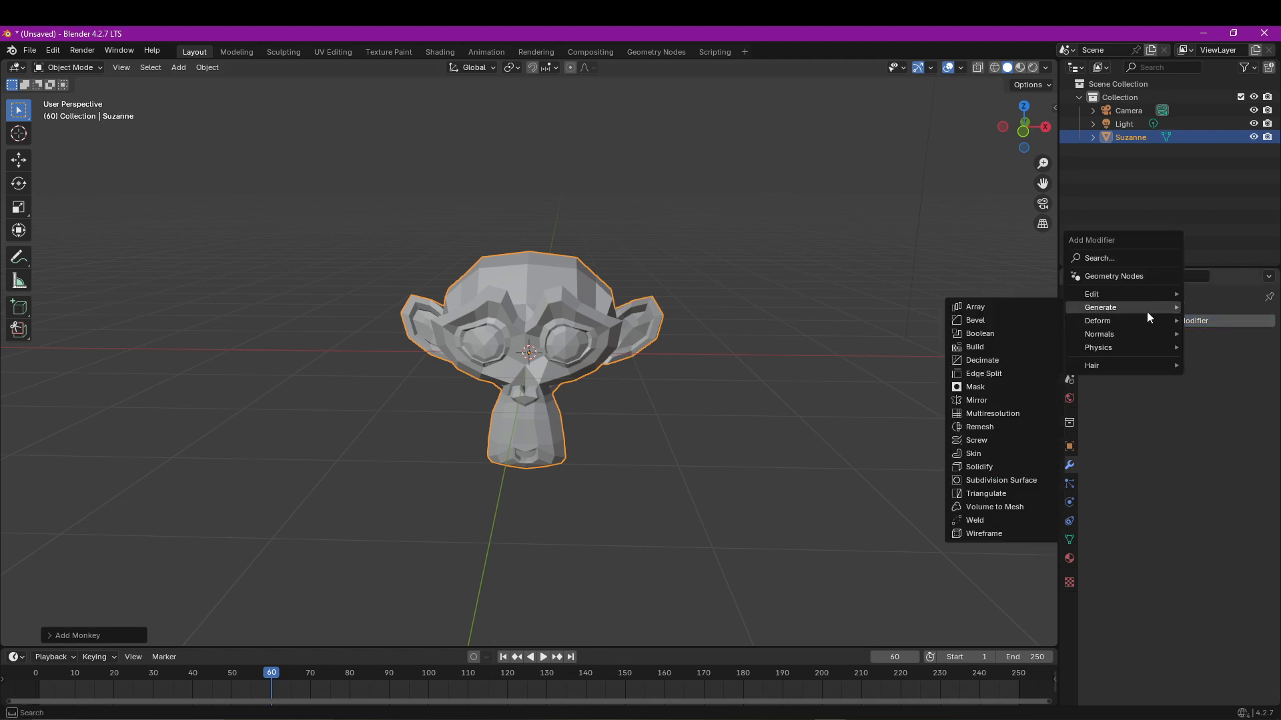
left_click(1021, 307)
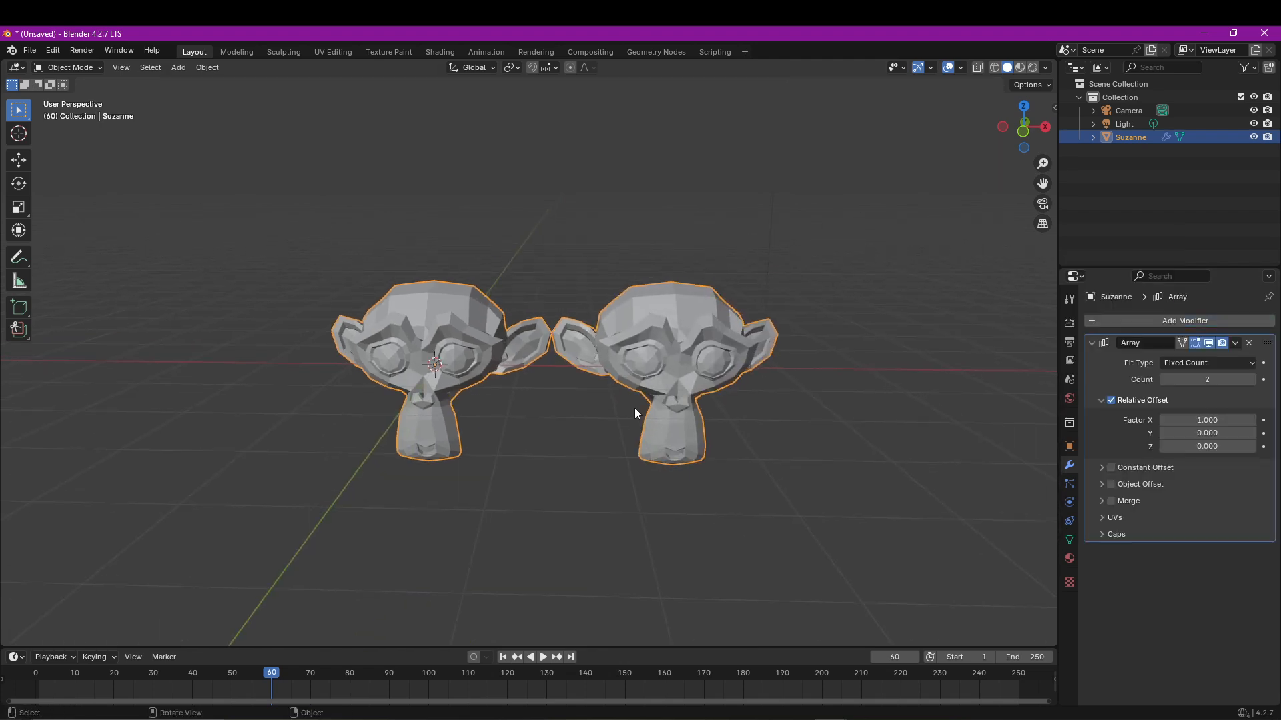
middle_click_drag(635, 407, 643, 407)
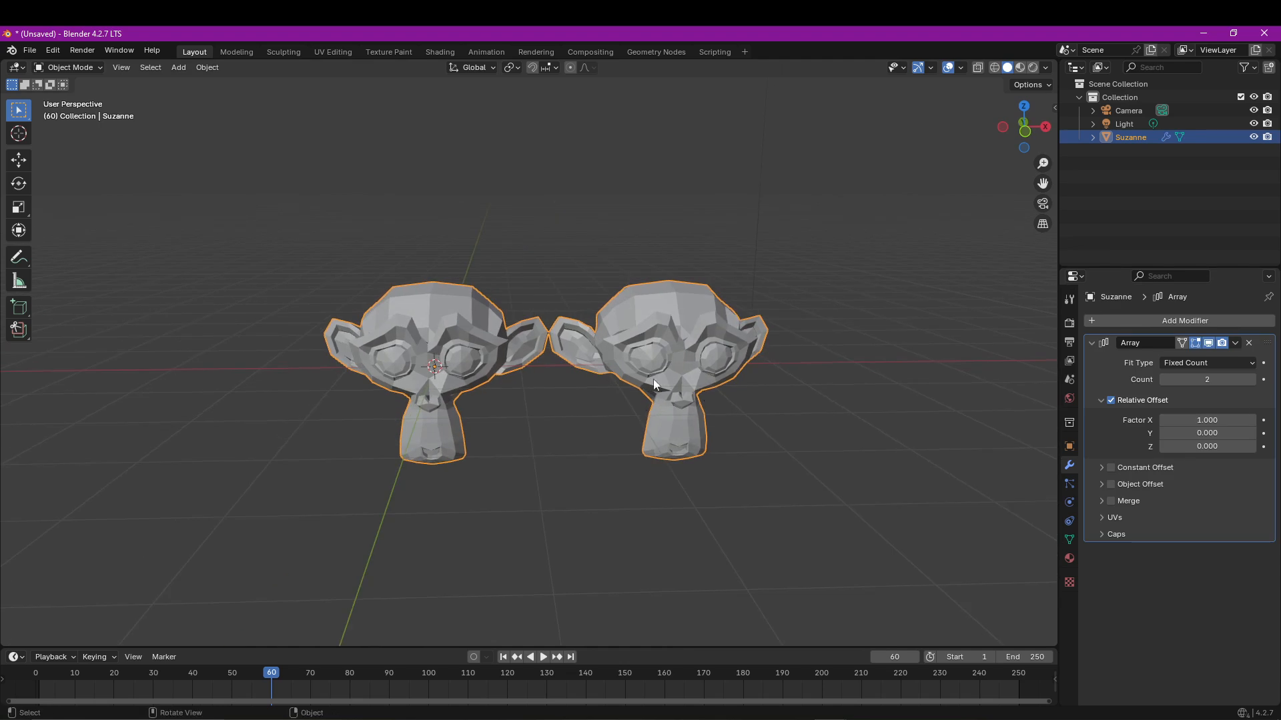
left_click_drag(1200, 379, 1254, 379)
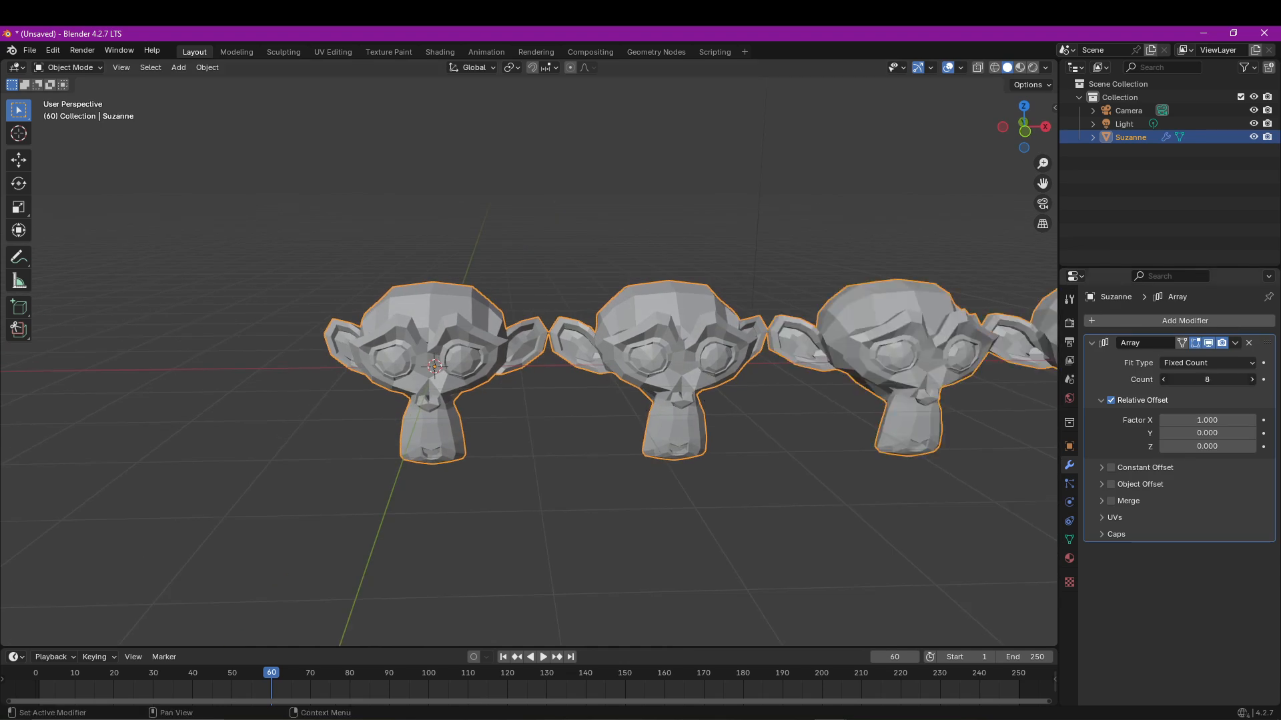
scroll(673, 402, "down", 2)
scroll(686, 402, "down", 2)
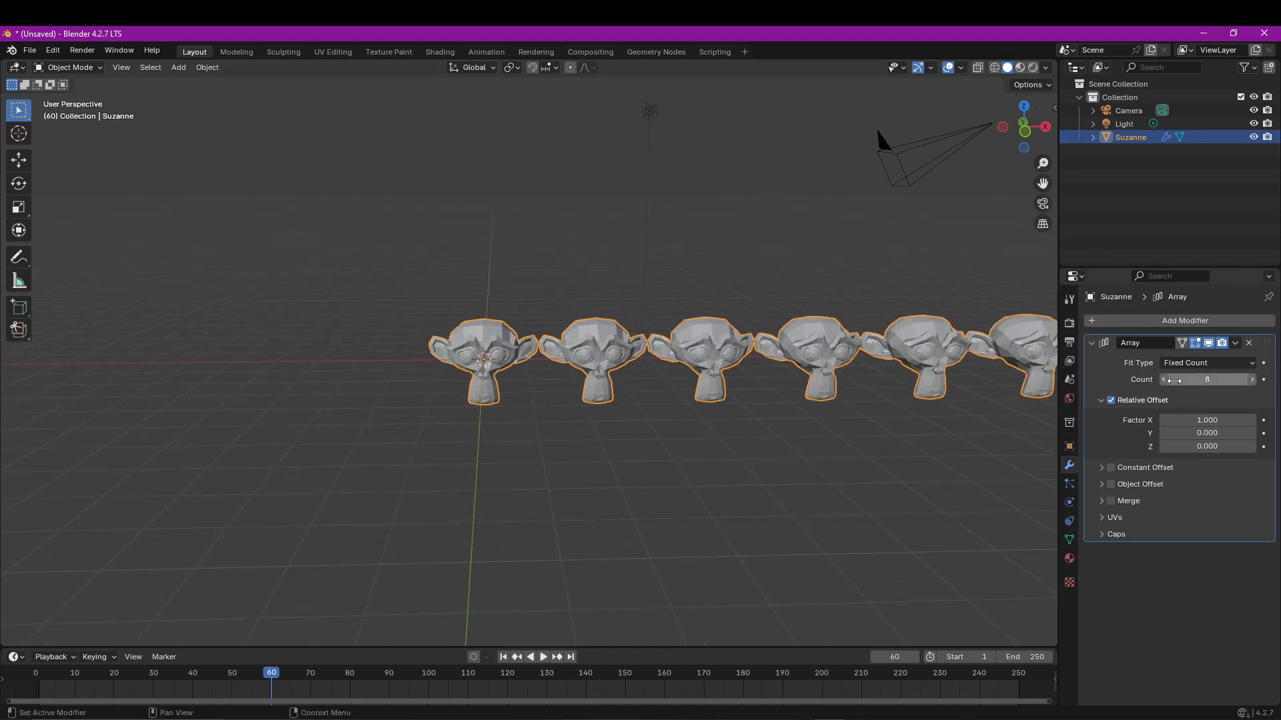
Step: Try the Array modifier's Fit Length and Fit Curve fit types, and return it to Fixed Count
left_click(1201, 363)
left_click(1206, 395)
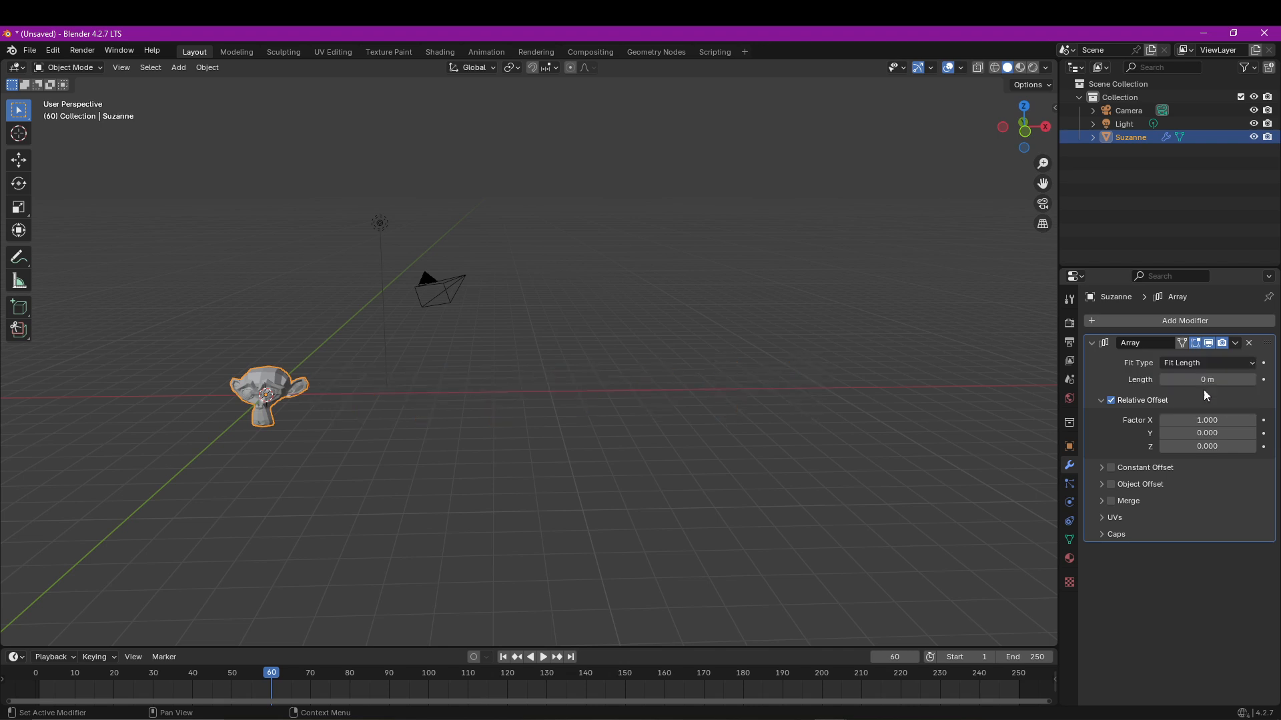
left_click_drag(1205, 379, 1225, 379)
left_click(1204, 363)
left_click(1201, 379)
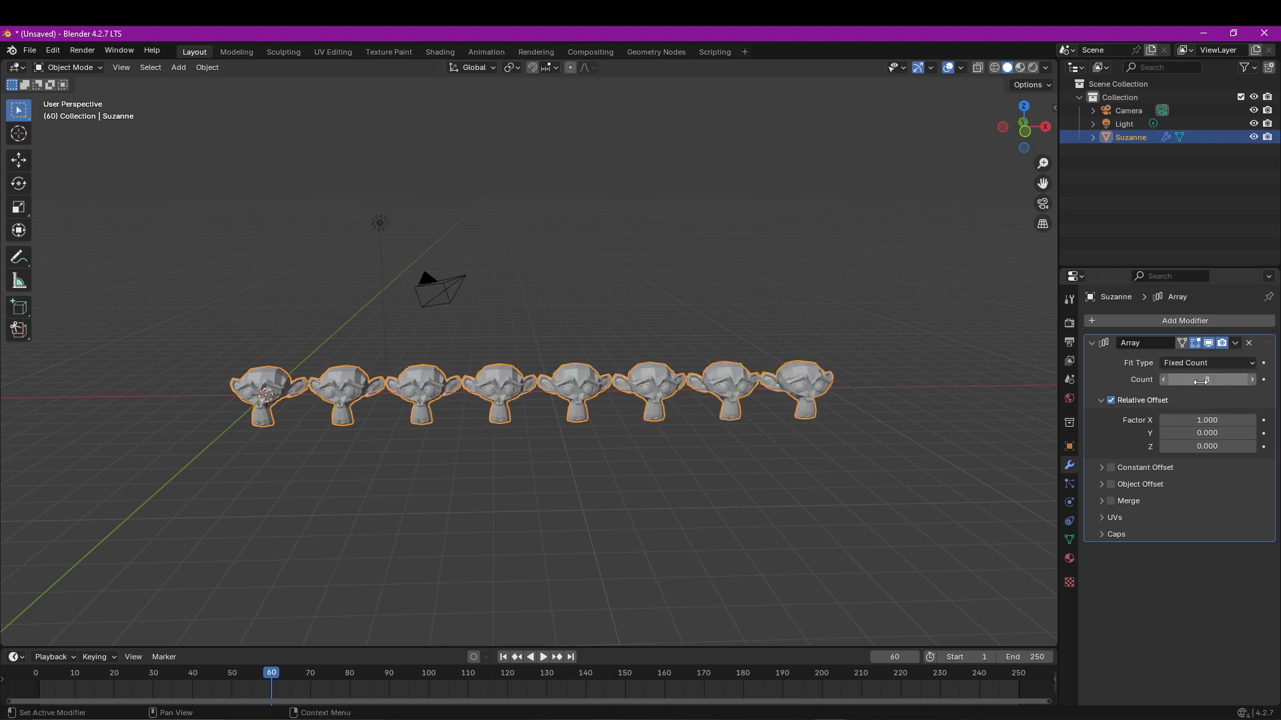
left_click(1210, 364)
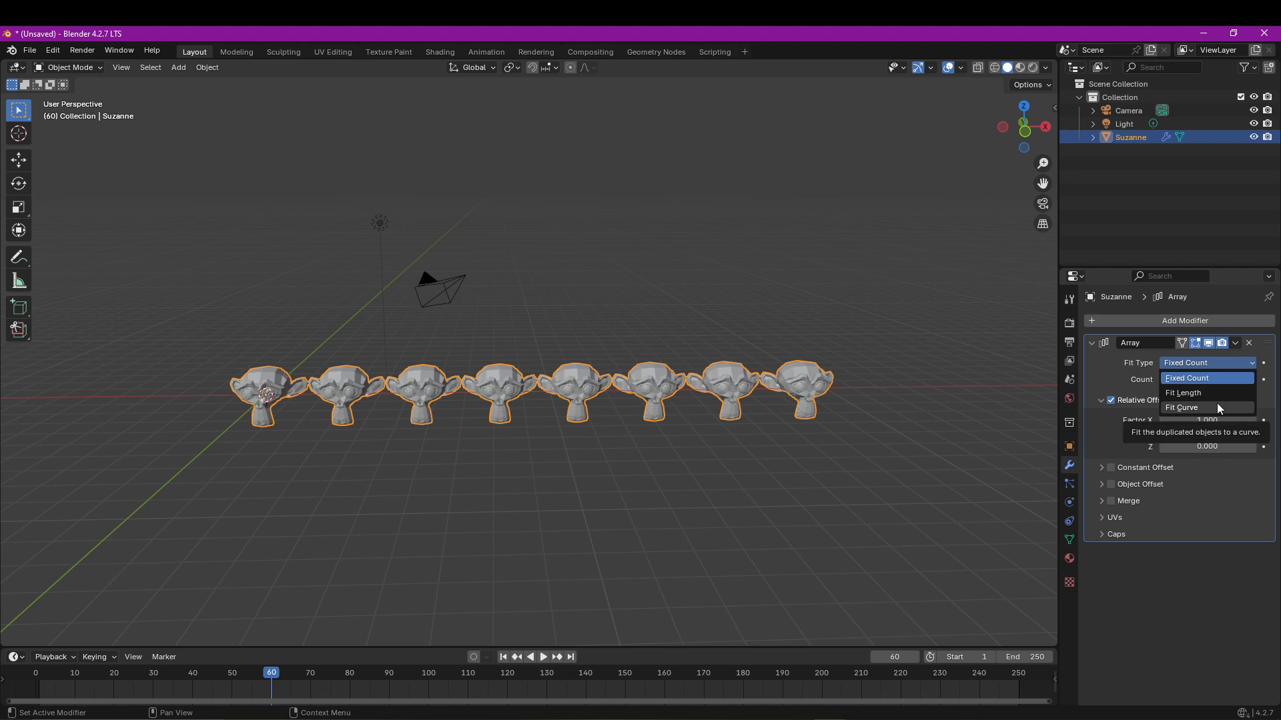
left_click(1219, 407)
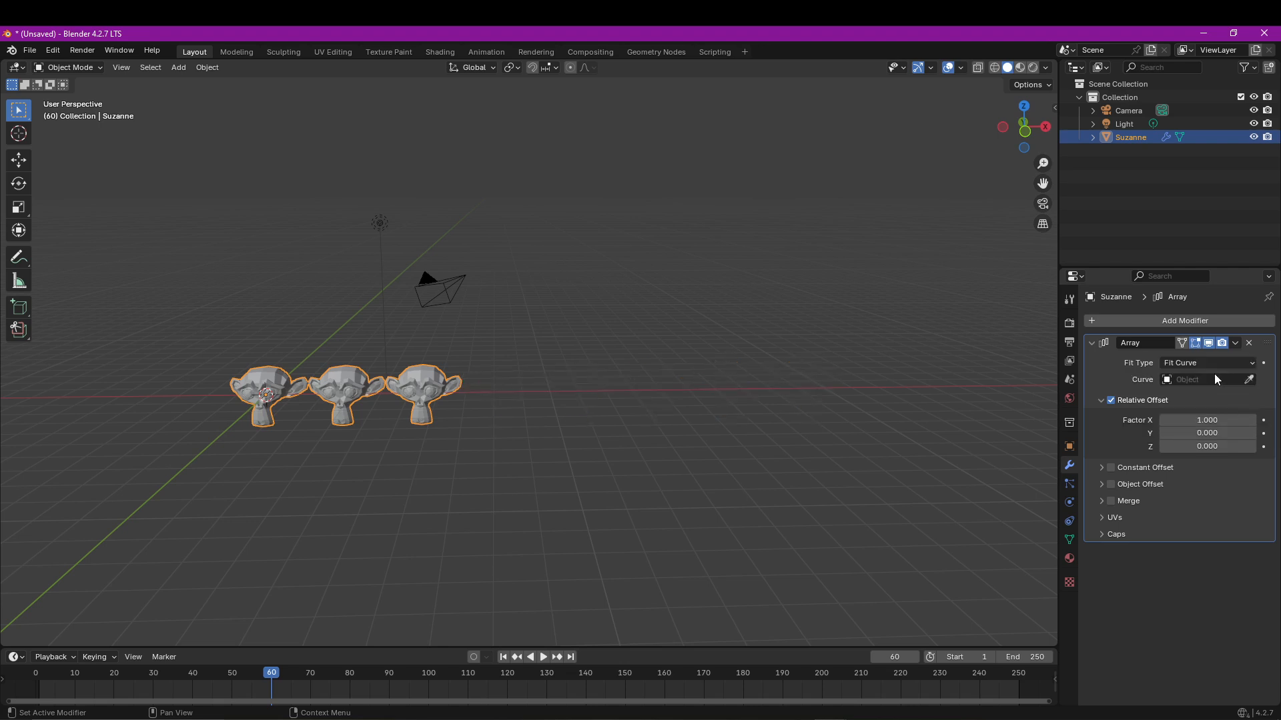
left_click(1244, 365)
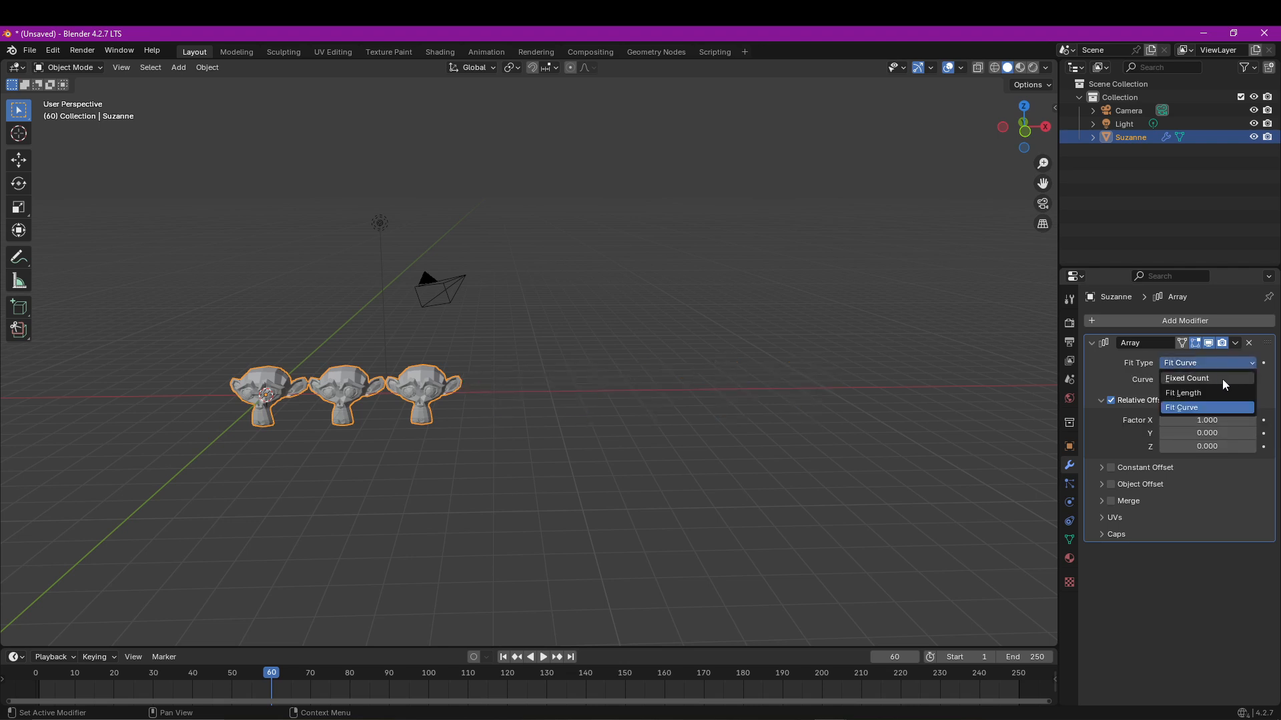
left_click(1194, 378)
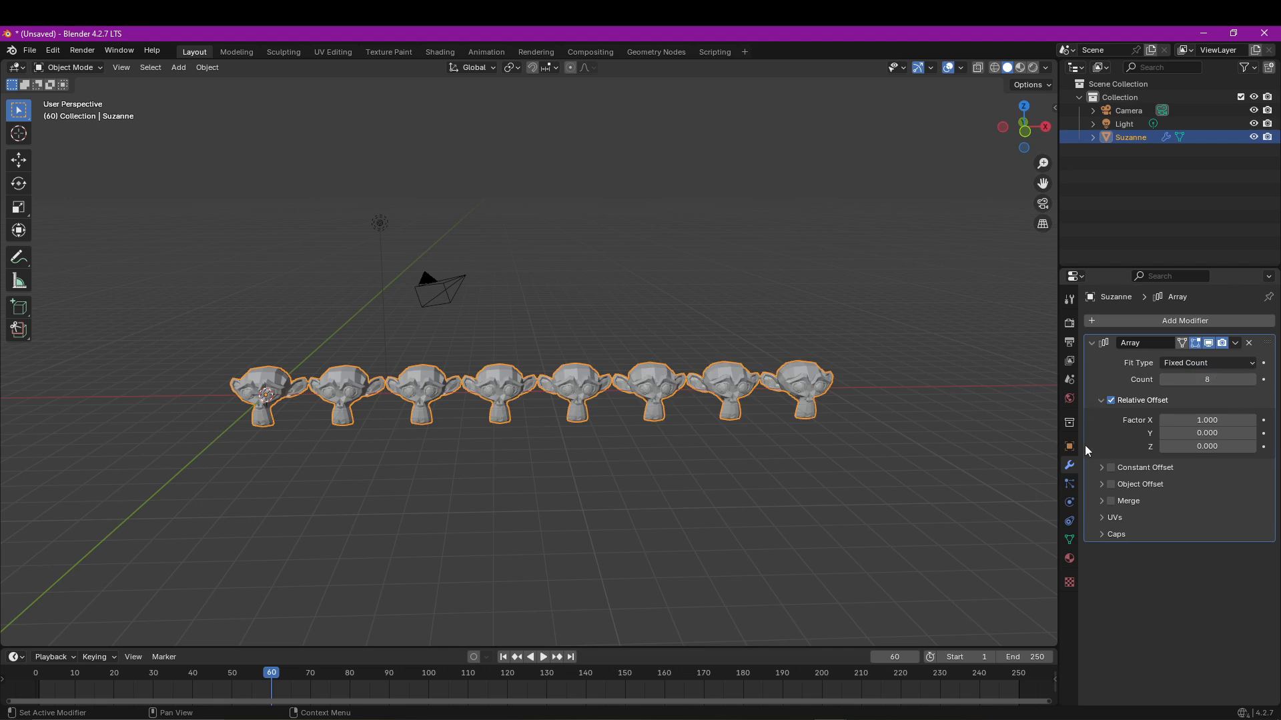
Step: Set the Array's relative offset factors to X 1.2, Y -0.2 and Z 0.3, and turn Relative Offset off
left_click_drag(1194, 419, 1221, 433)
left_click(1111, 401)
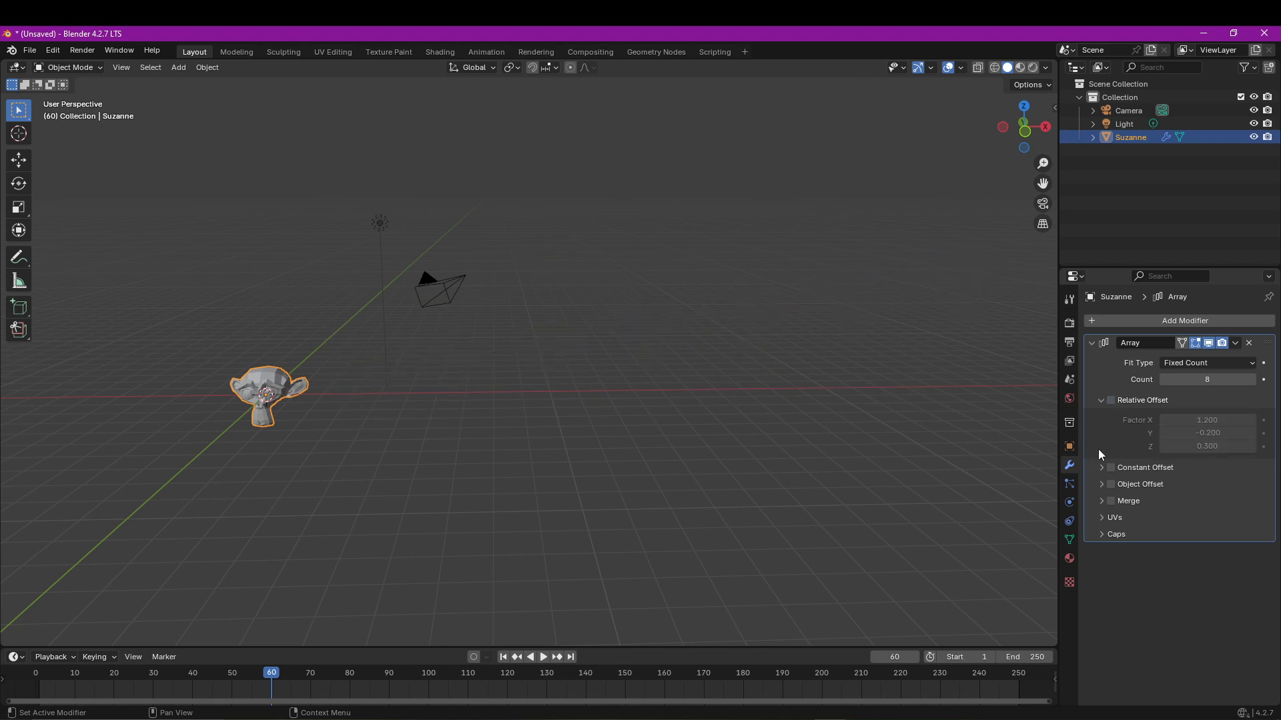
Step: Enable the Array's Constant Offset with an X distance of 2.02 m, and turn Constant Offset off again
left_click(1111, 468)
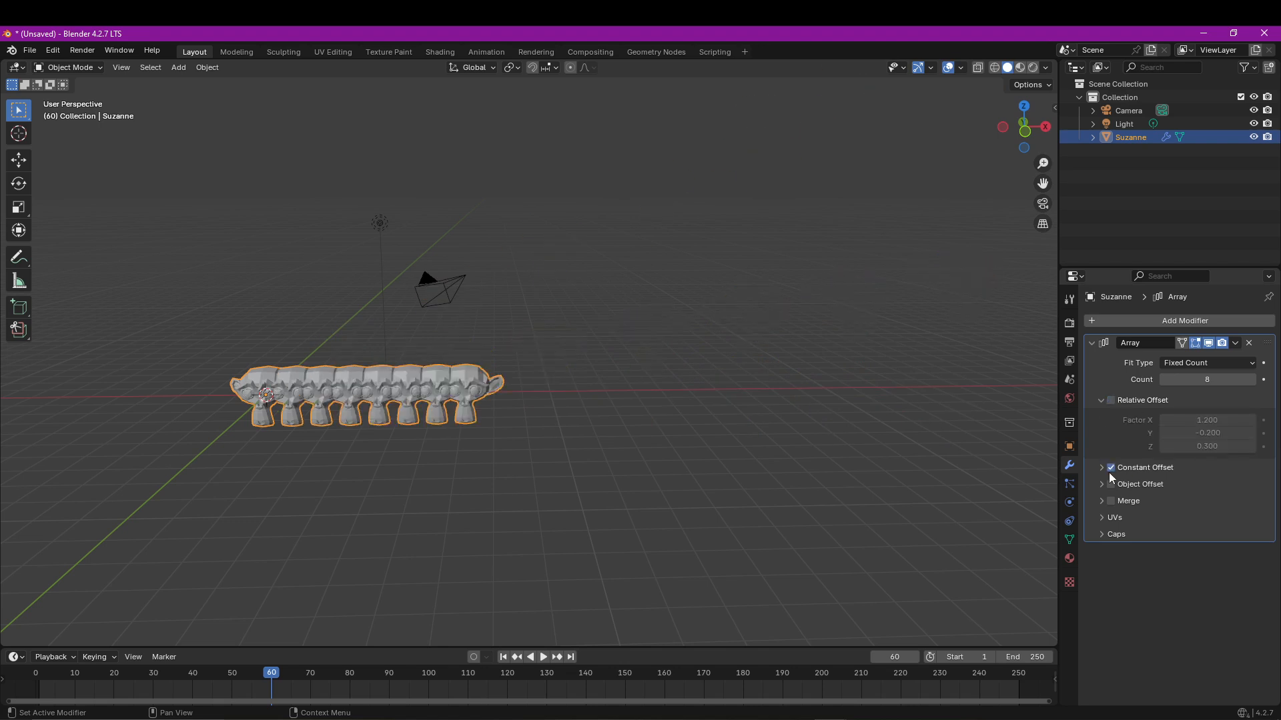
left_click(1101, 468)
left_click_drag(1207, 488, 1241, 488)
left_click(1111, 468)
Step: Enable Object Offset in the Array modifier, and add a cube placed away from the monkey
left_click(1101, 535)
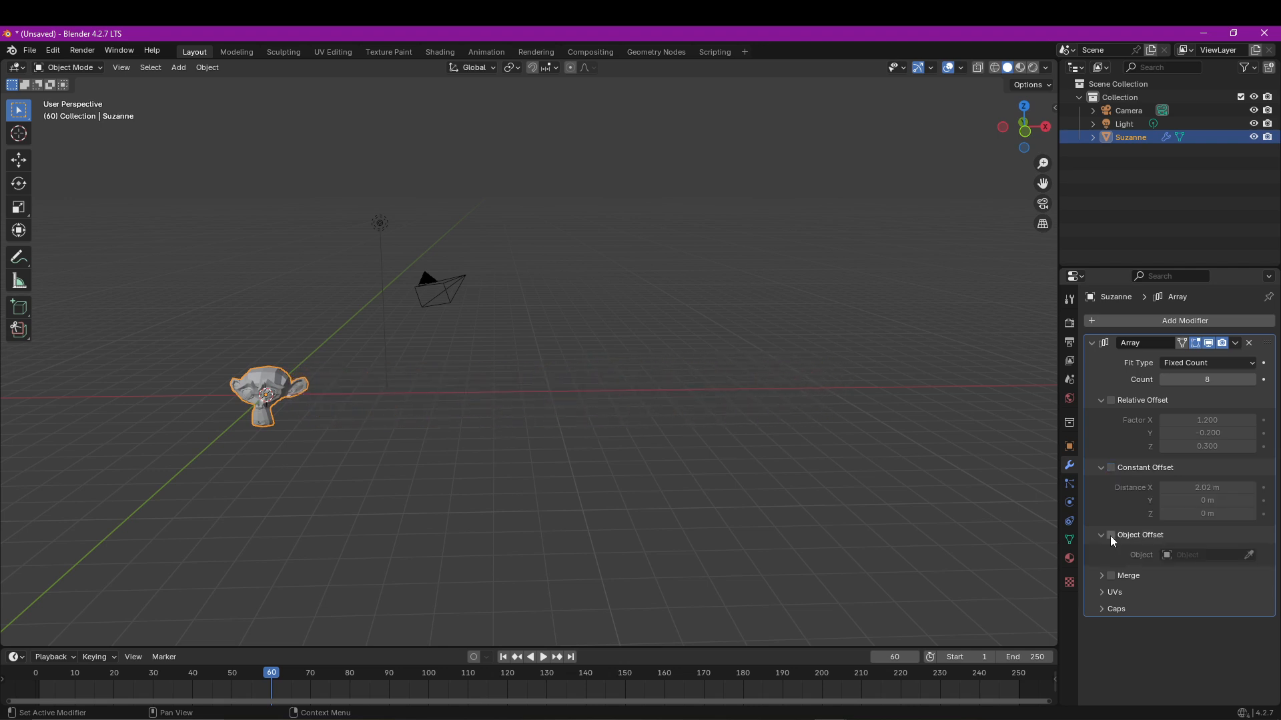
left_click(1111, 535)
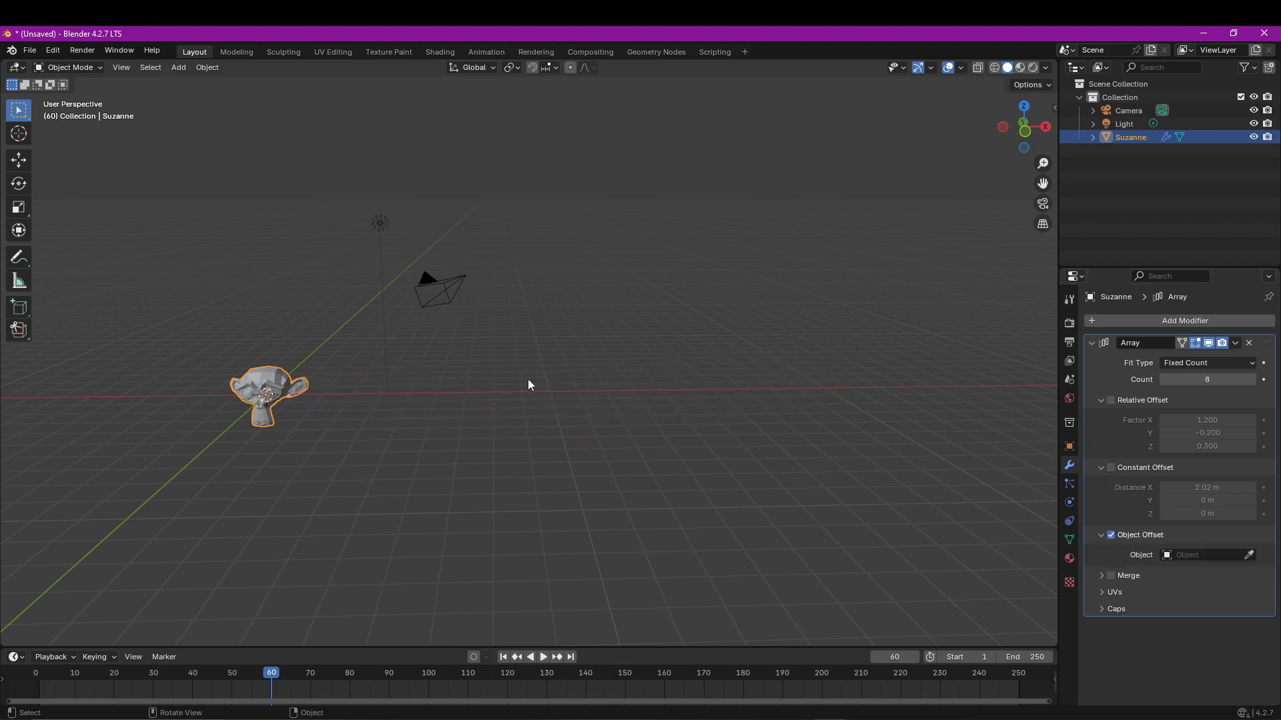
key("shift+a")
mouse_move(533, 385)
left_click(583, 394)
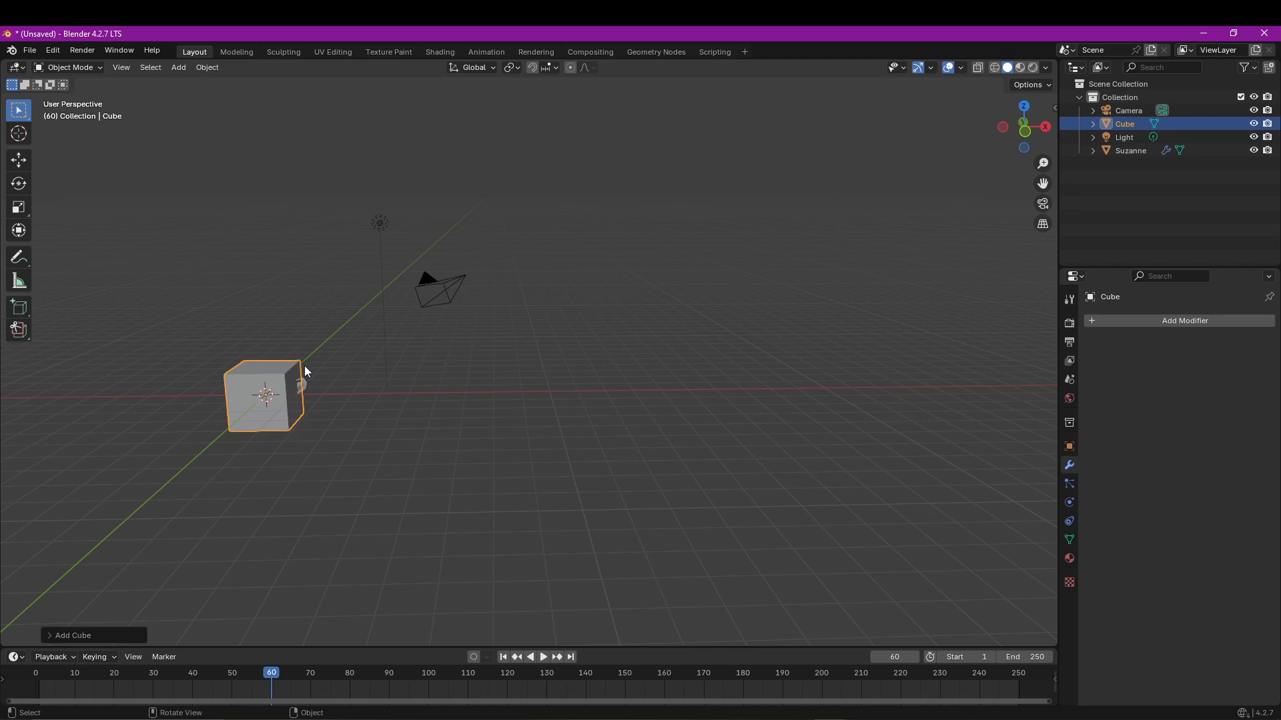
key("g")
left_click(543, 305)
Step: Assign the cube as the offset object of the monkey's Array, and move the cube to shift the copies
left_click(280, 386)
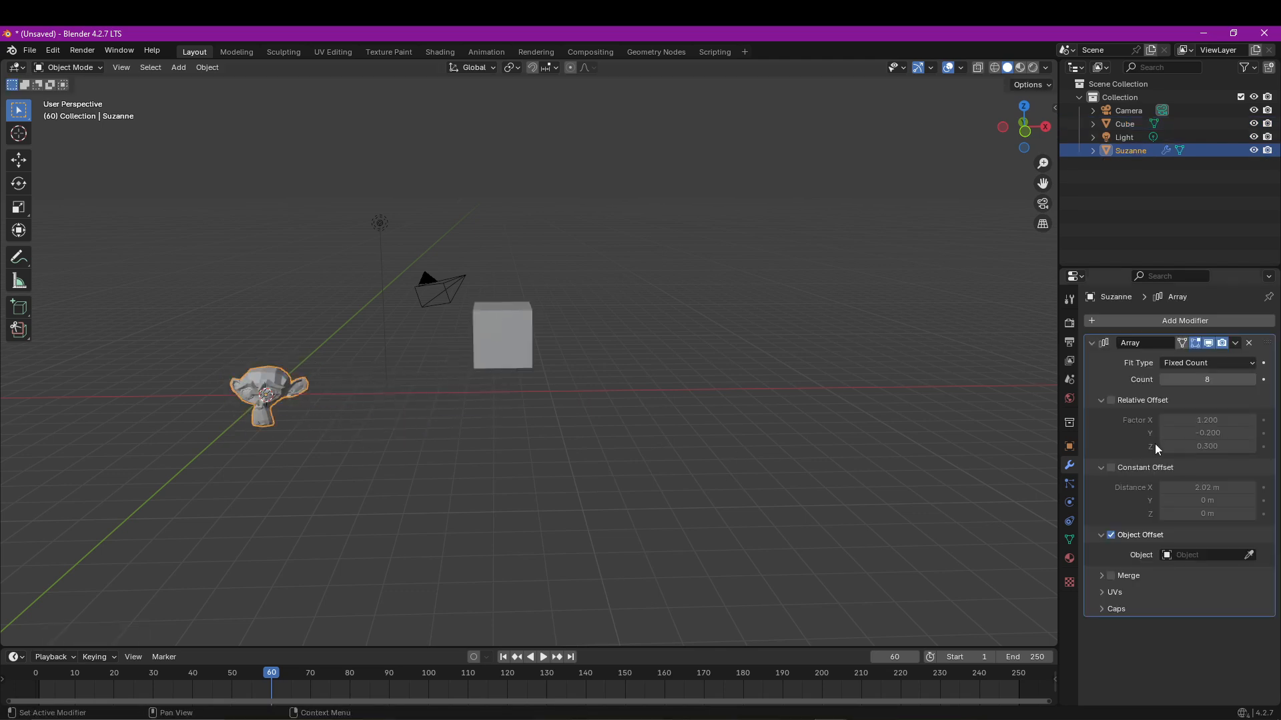
left_click(1248, 555)
left_click(513, 337)
middle_click_drag(514, 337, 629, 337)
left_click(550, 315)
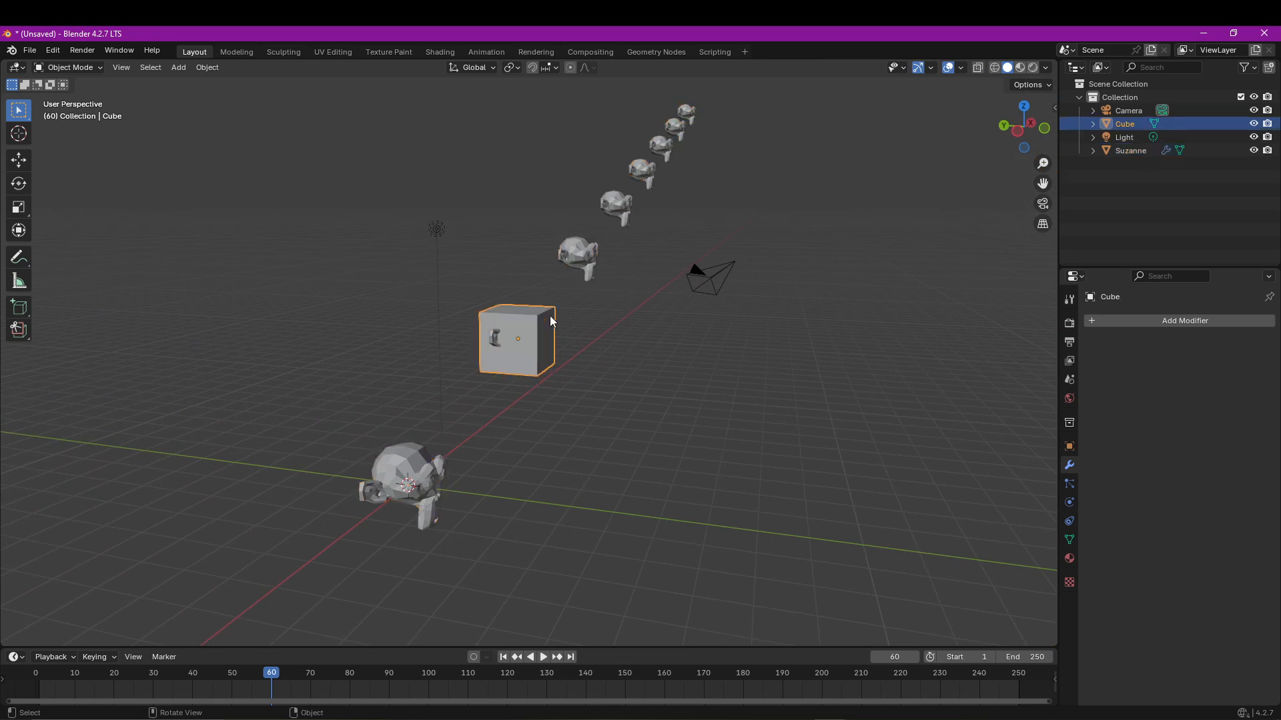
key("g")
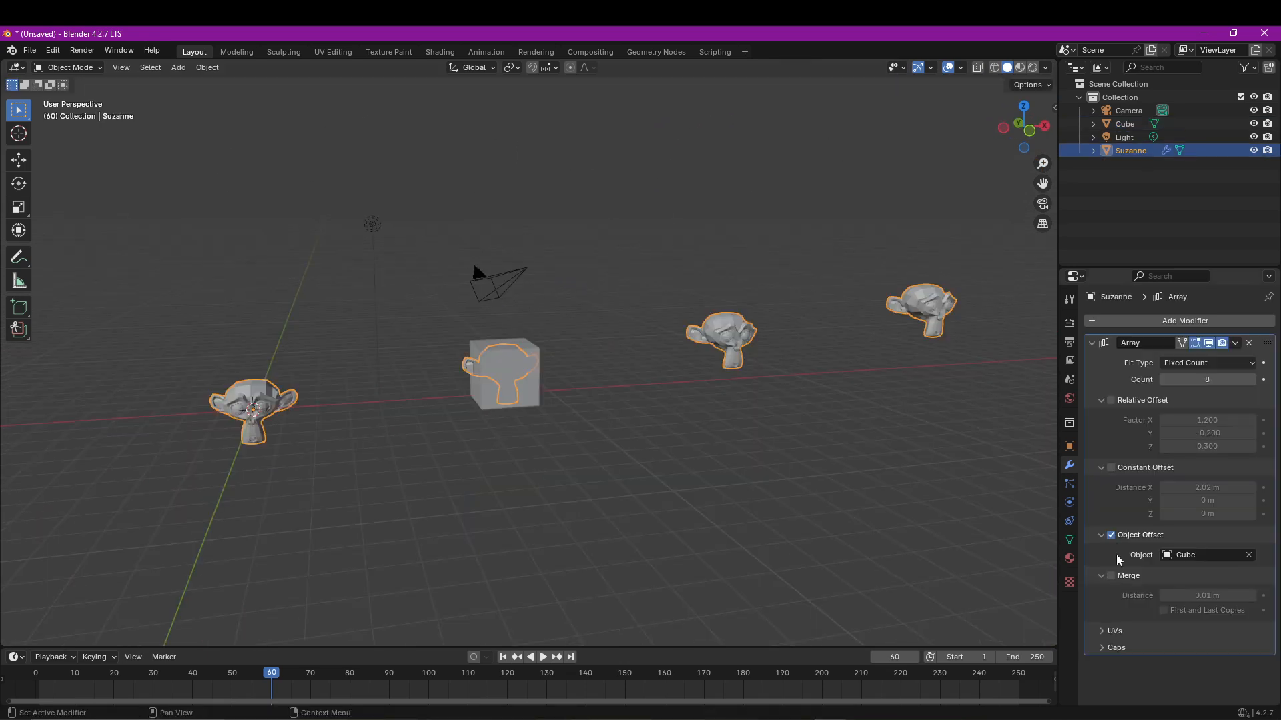
Step: Turn off Object Offset and turn on Merge in the monkey's Array modifier
left_click(1111, 535)
left_click(1111, 576)
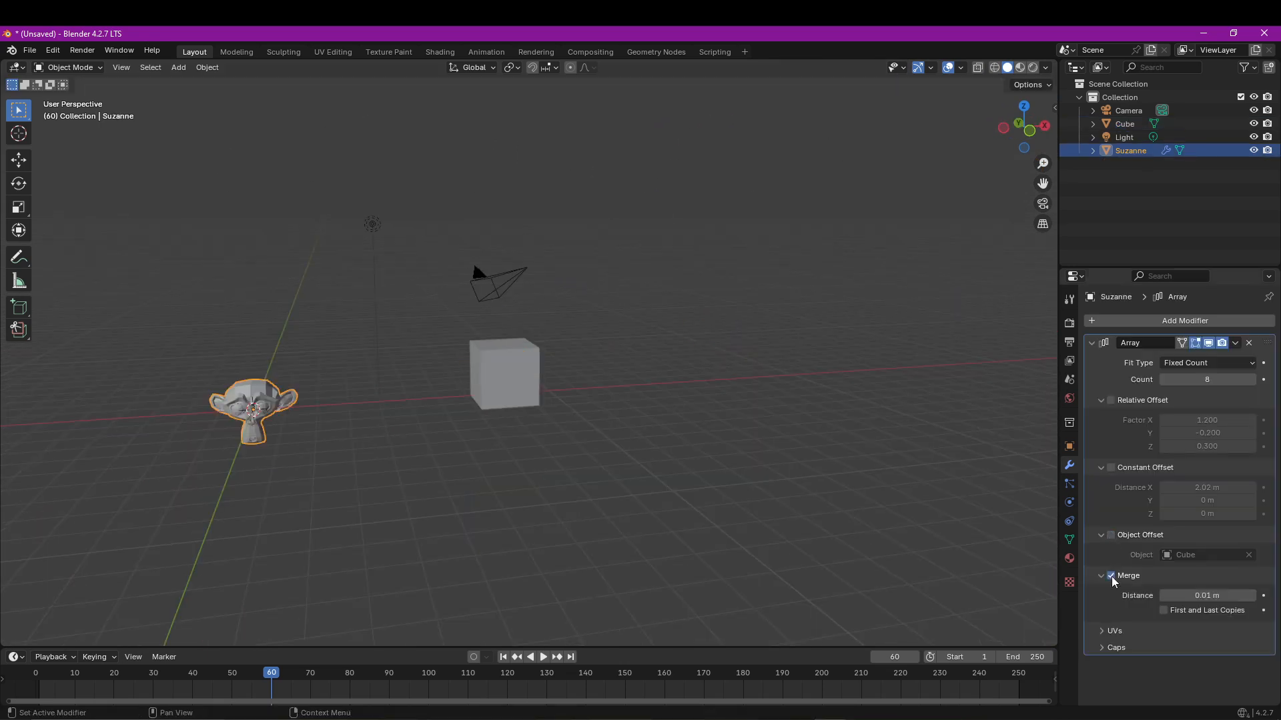
Step: Delete the cube that served as the offset object
left_click(507, 364)
key("Delete")
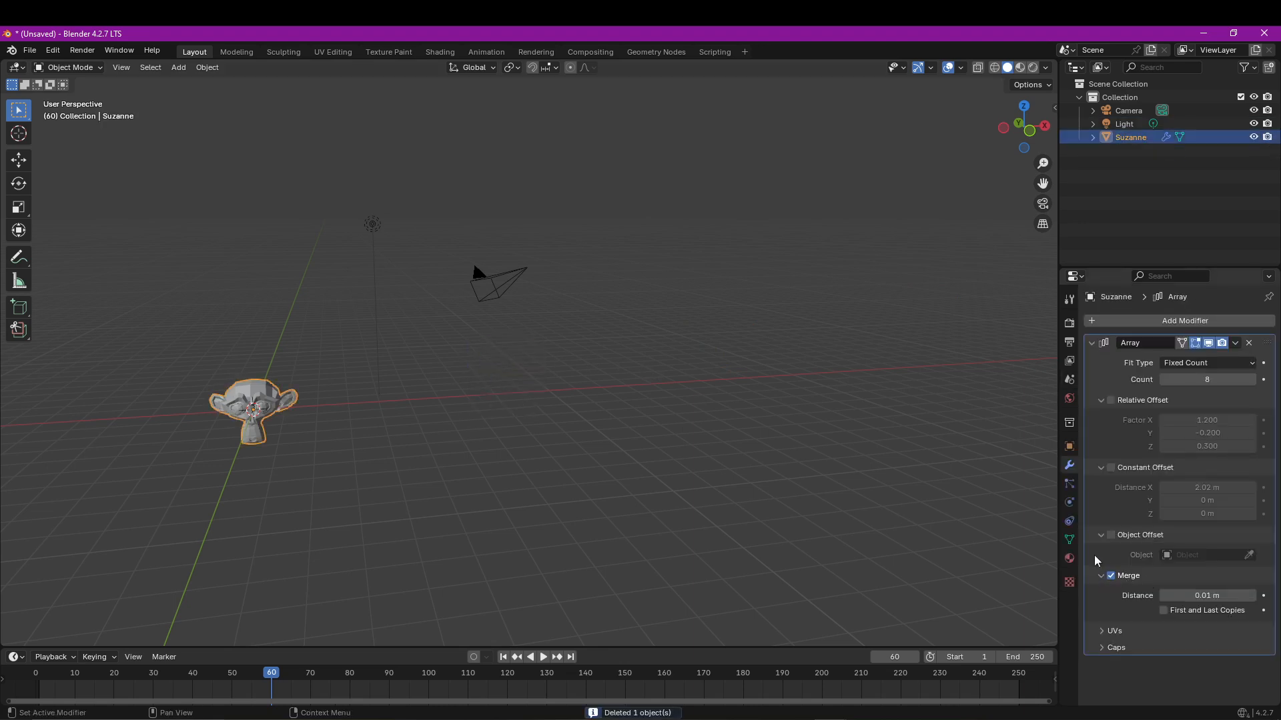
Step: Turn on Relative Offset in the monkey's Array with an X factor of 0.5, and raise the Merge distance to 0.27 m
left_click(1110, 400)
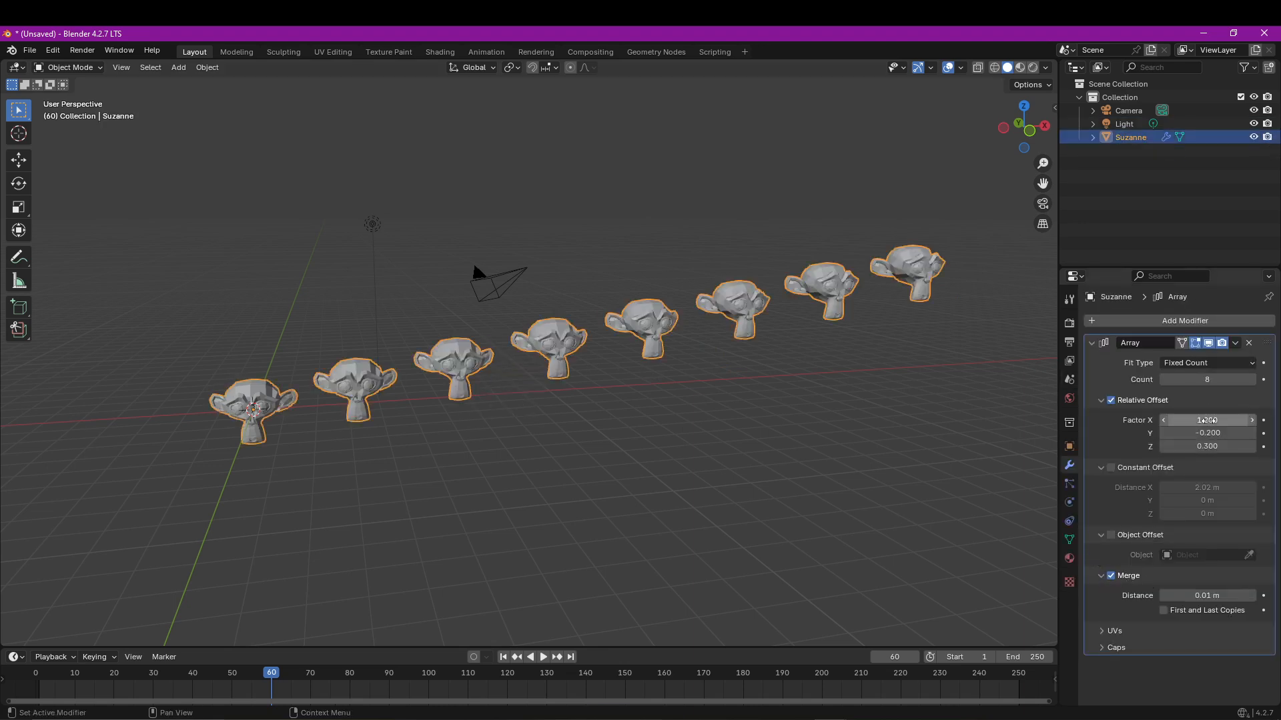
left_click_drag(1208, 421, 1134, 420)
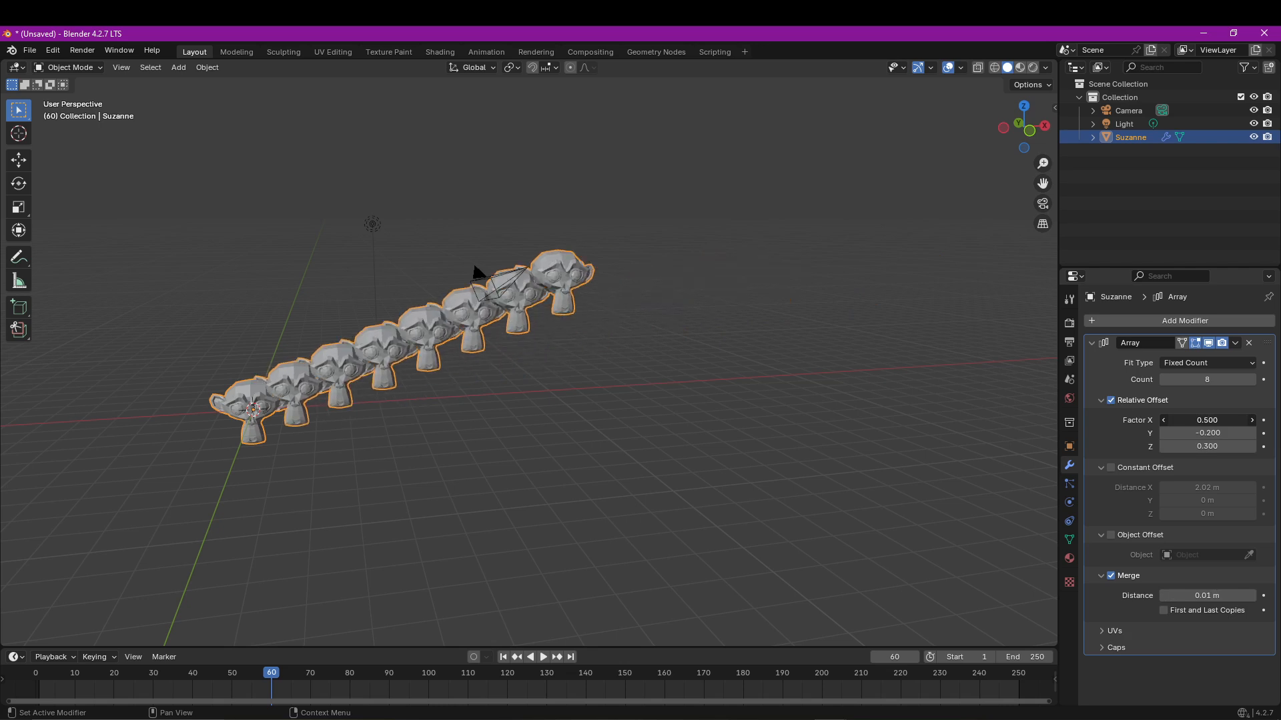
scroll(295, 414, "up", 3)
middle_click_drag(294, 414, 400, 400)
left_click(1163, 596)
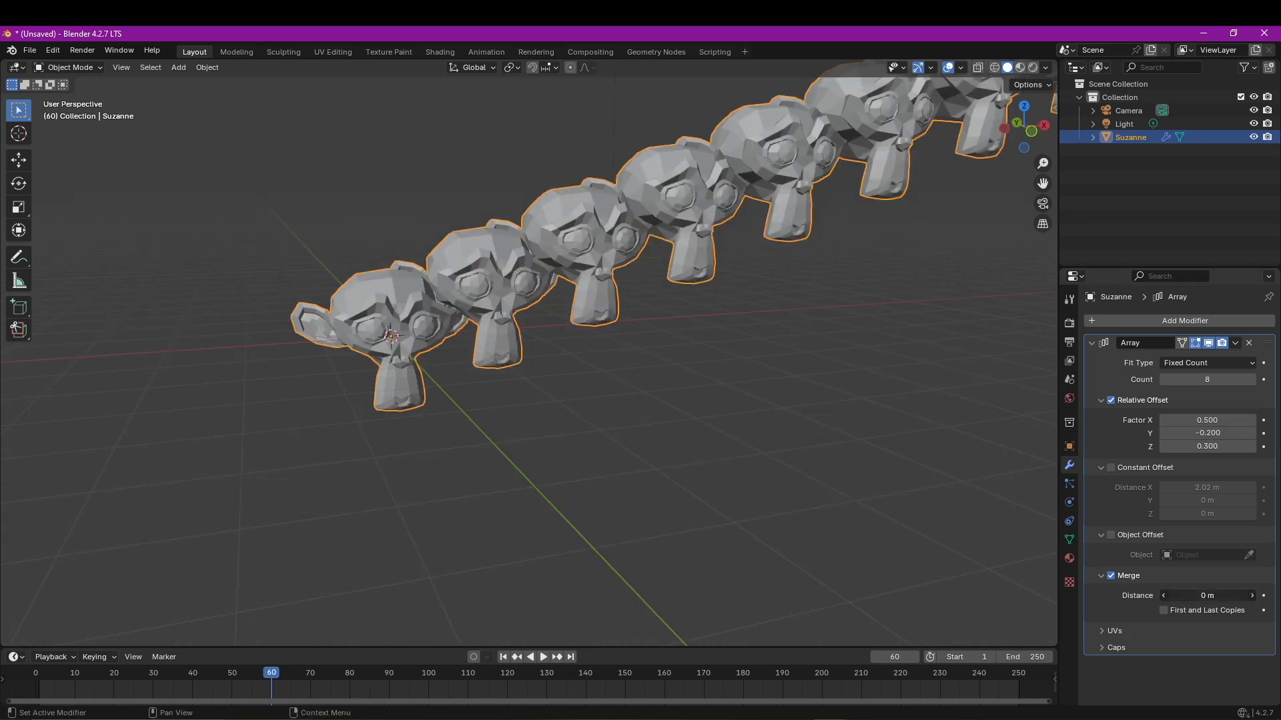
left_click_drag(1174, 596, 1234, 596)
left_click(1091, 343)
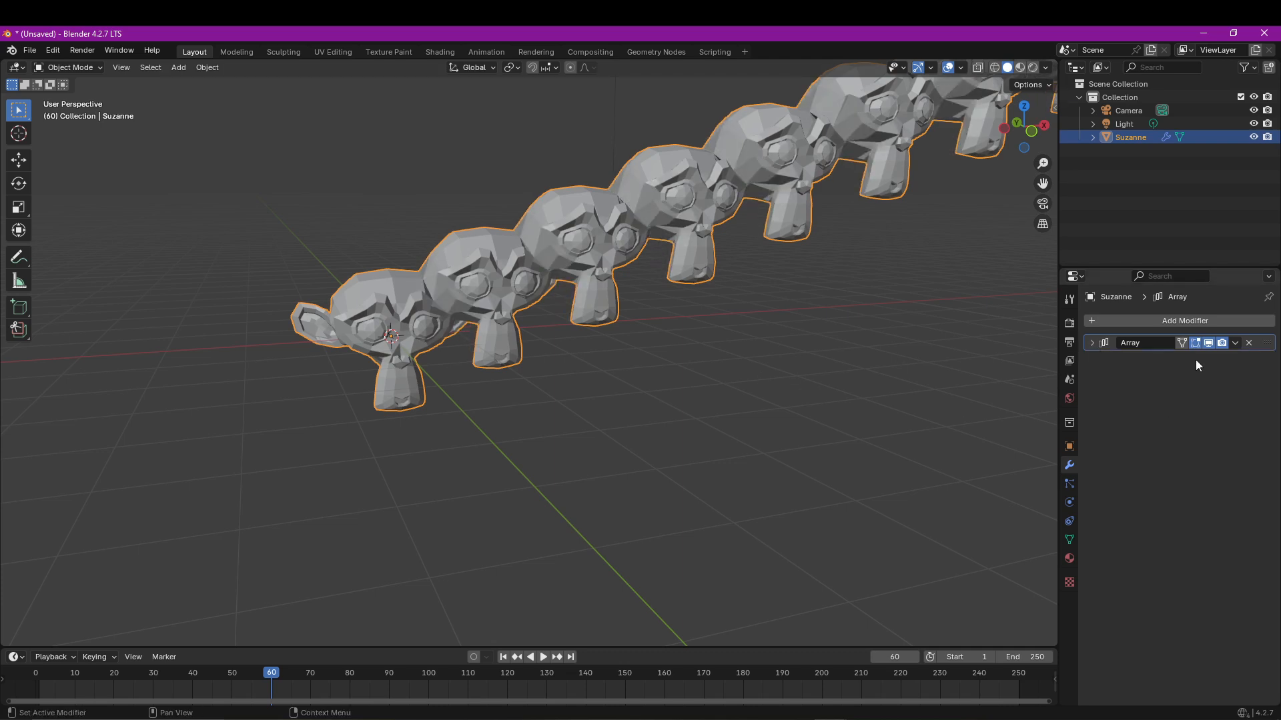
left_click(1090, 346)
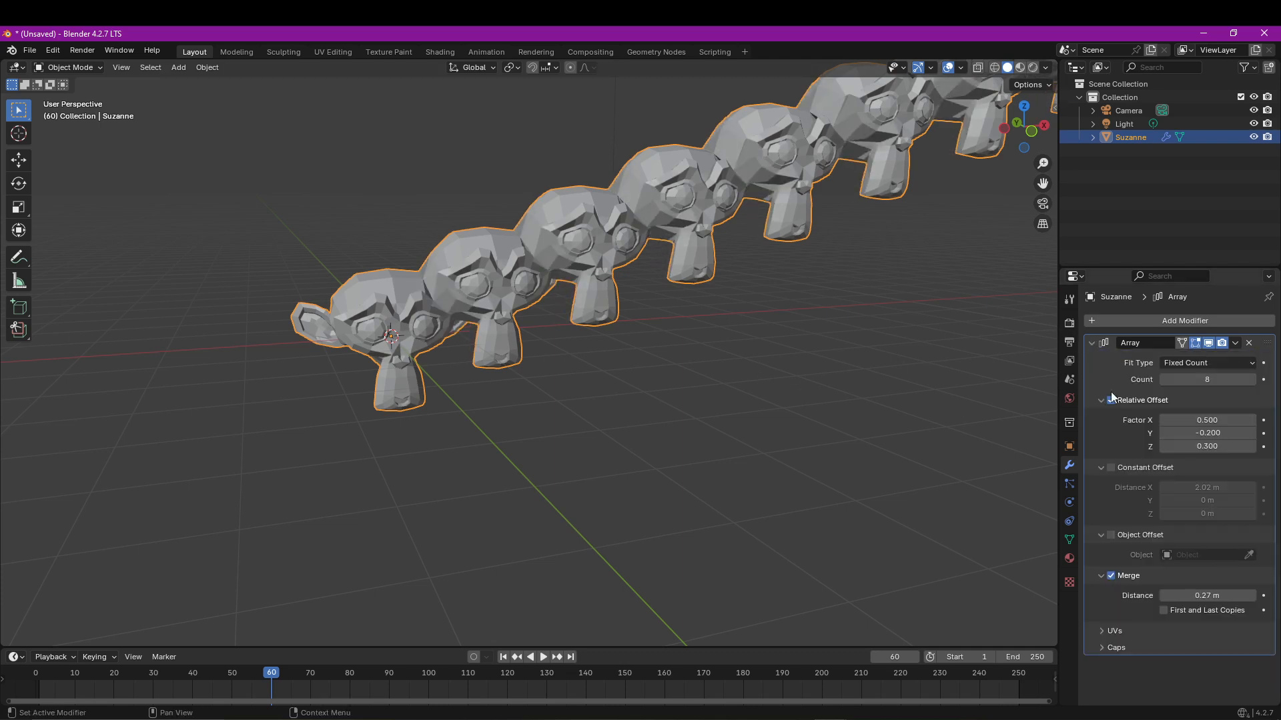
Step: Turn off Merge and set the Array's relative offset factors to X 1.1, Y 0 and Z 0
left_click(1112, 575)
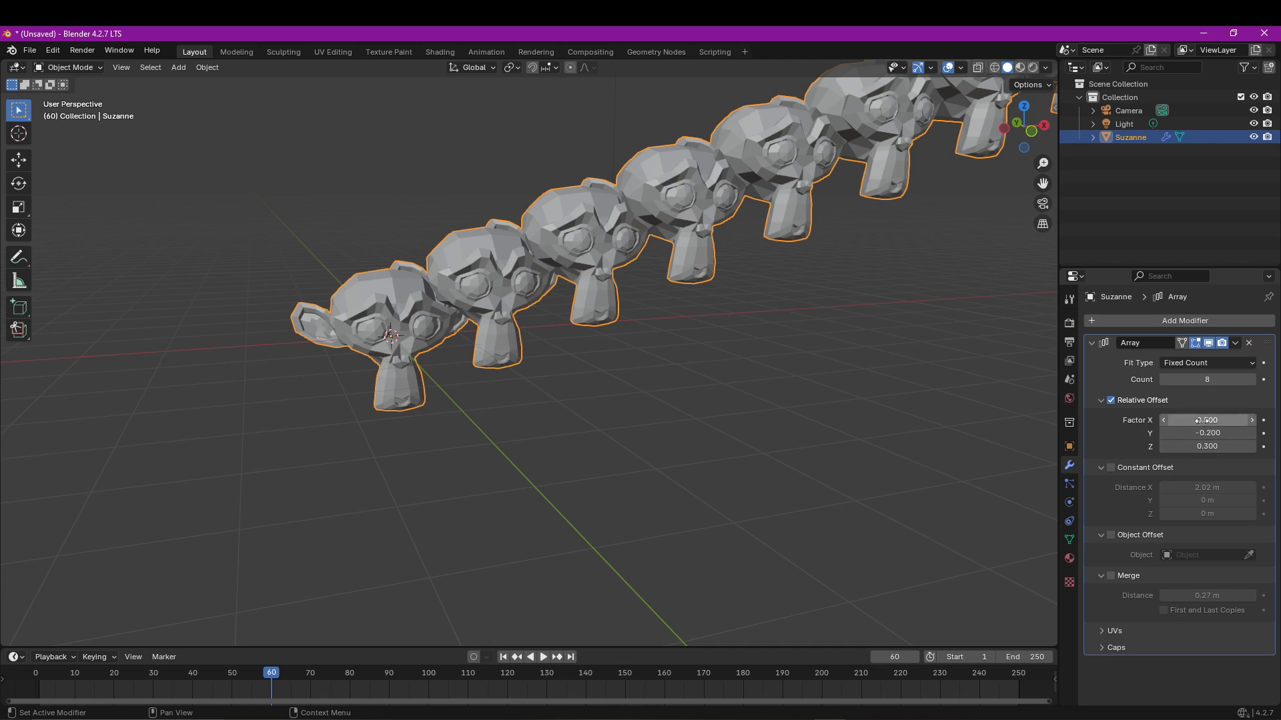
left_click_drag(1174, 420, 1201, 447)
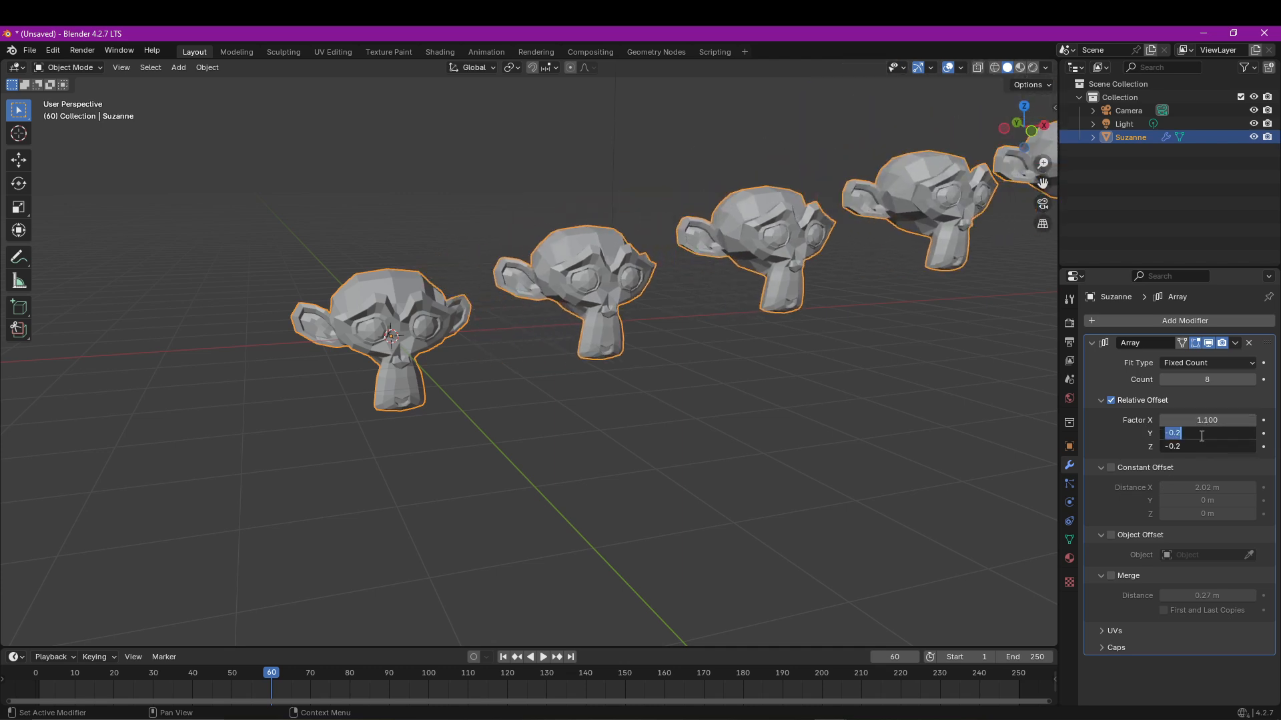
type("0")
key("Return")
scroll(580, 343, "down", 3)
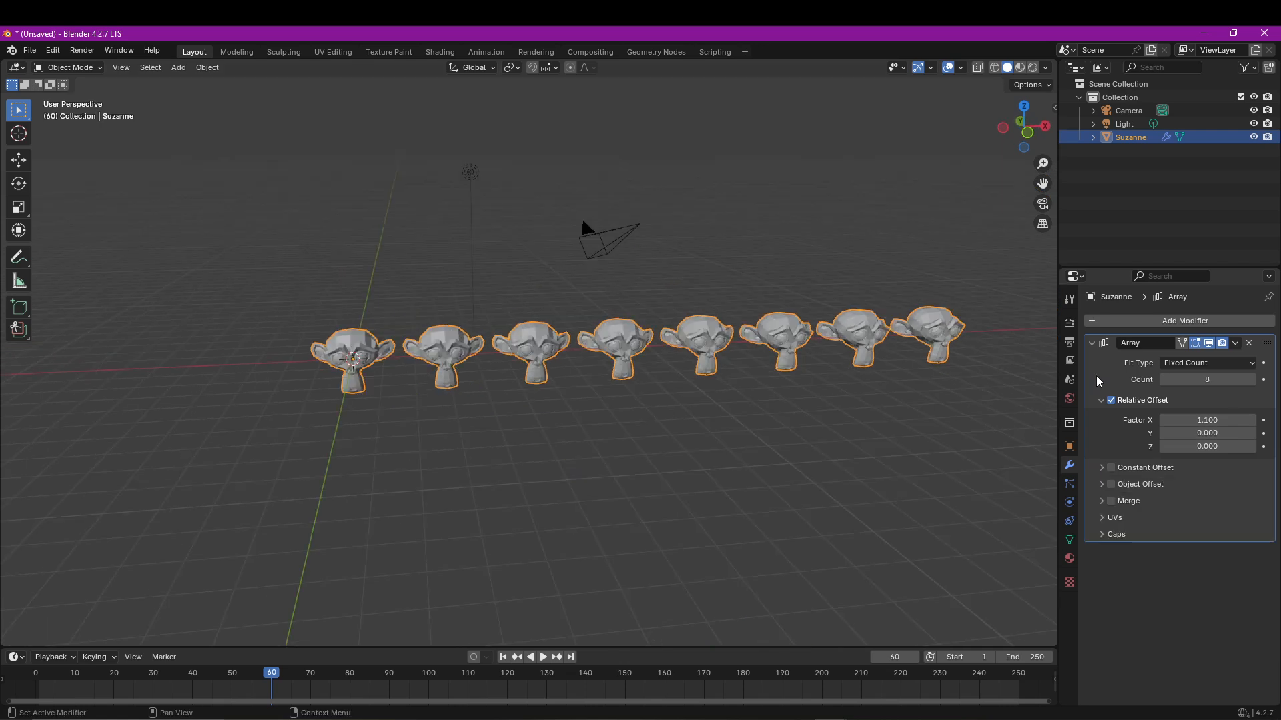
Step: Collapse the monkey's Array modifier and add a Curve modifier below it
left_click(1092, 345)
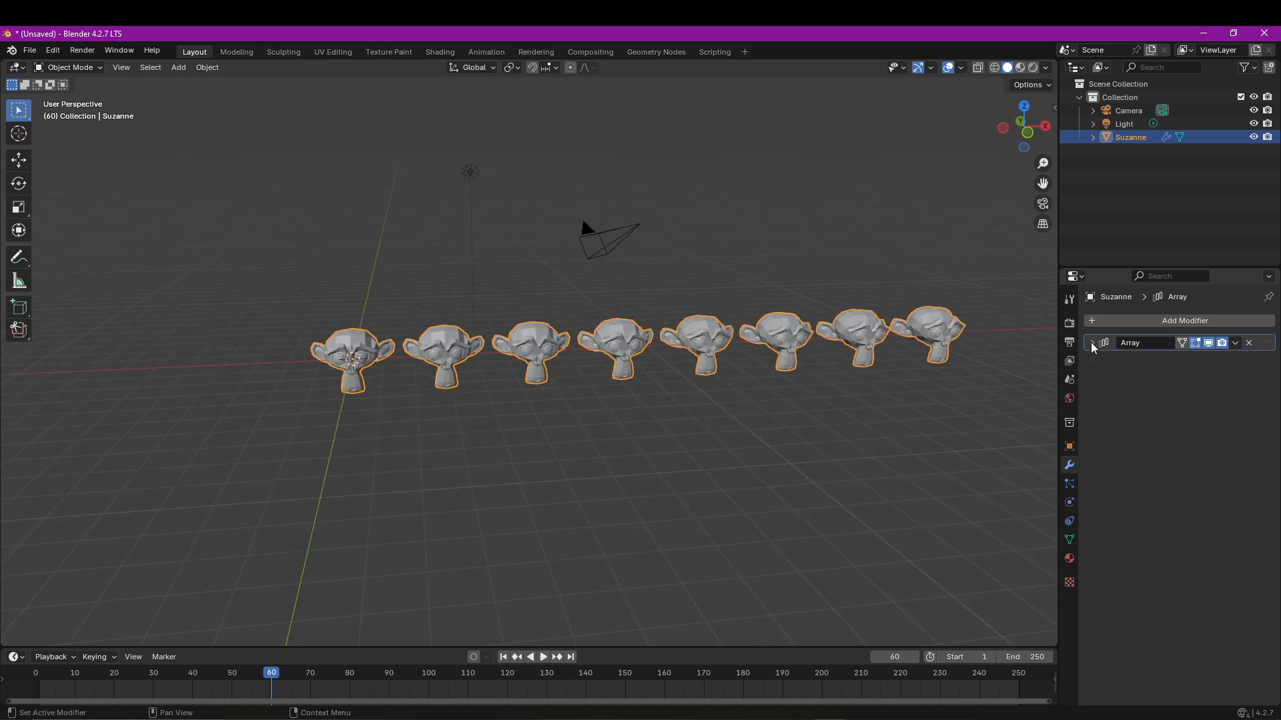
left_click(1126, 323)
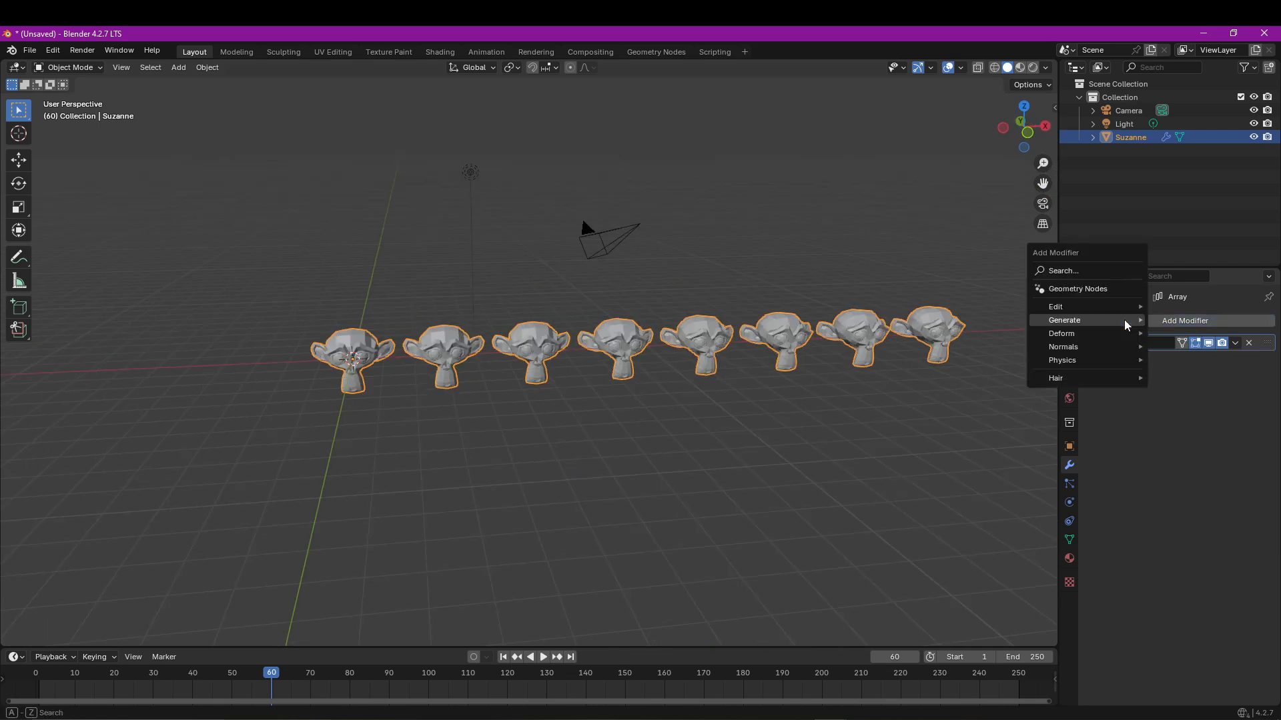
mouse_move(1130, 332)
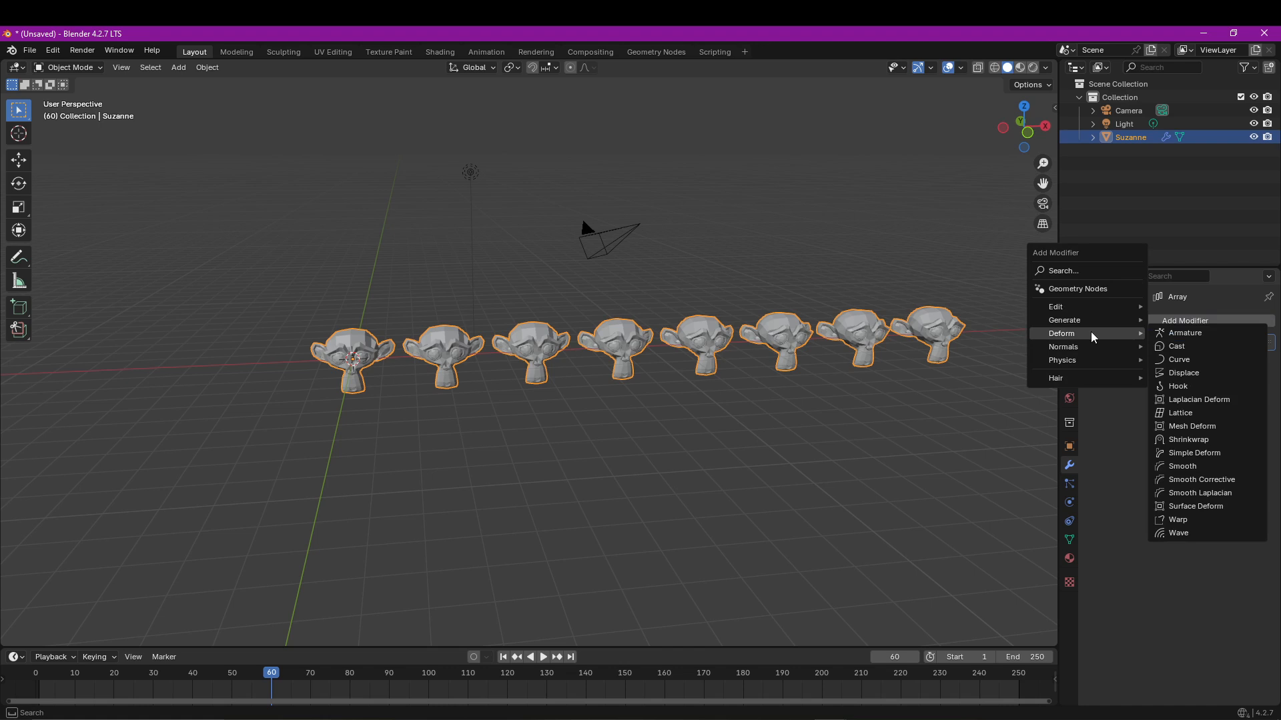
left_click(1201, 360)
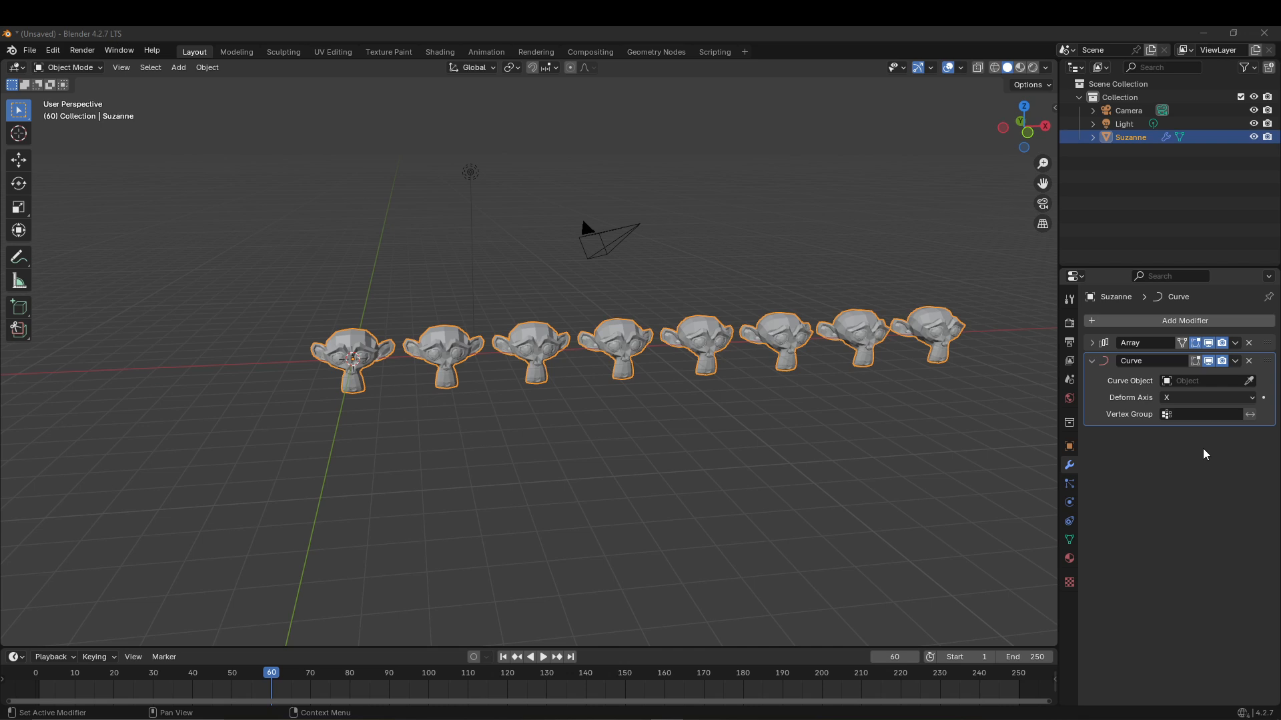
Step: Add a Bézier circle at the origin and scale it up to several times the monkey's width
left_click(490, 375)
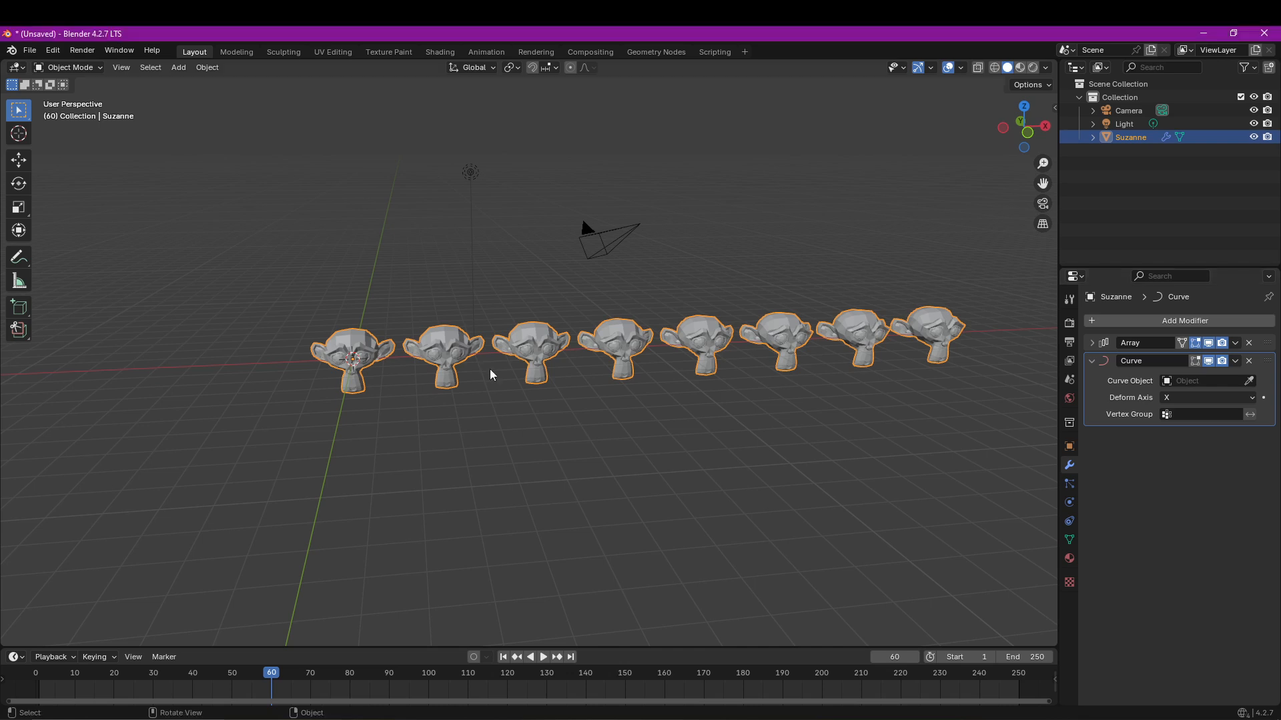
key("shift+a")
mouse_move(483, 385)
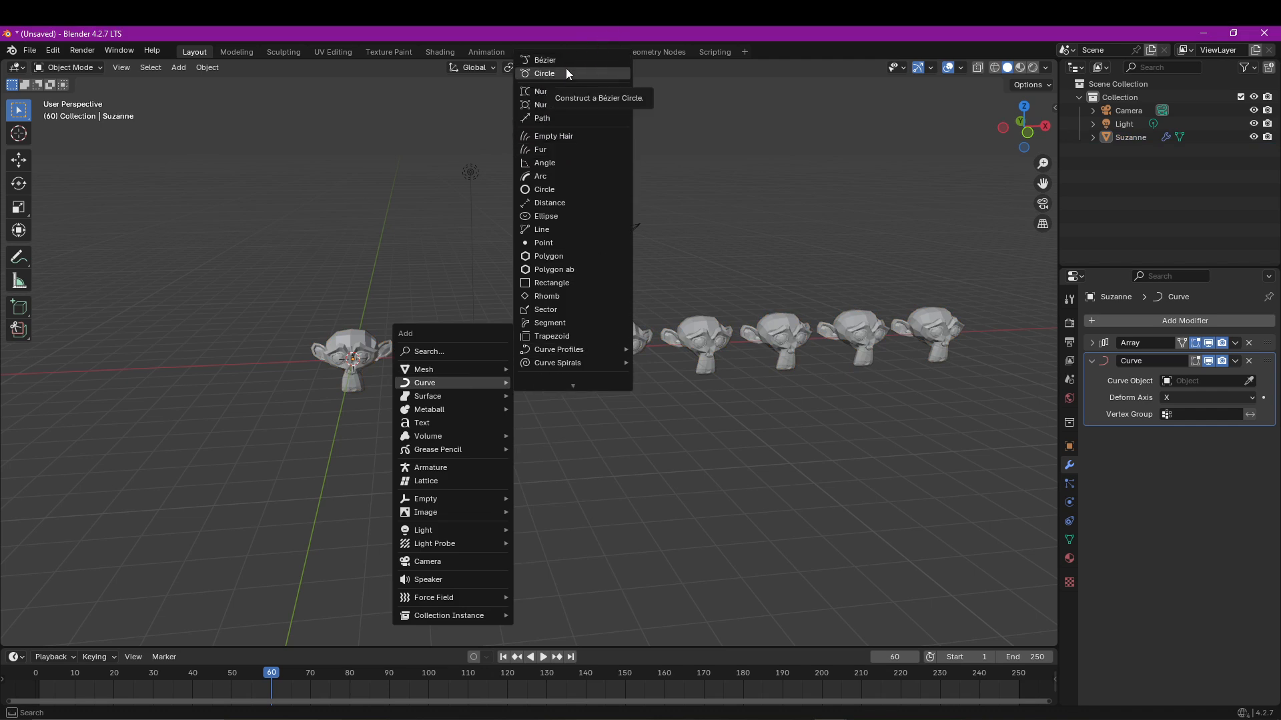
left_click(566, 72)
middle_click_drag(497, 374, 514, 376)
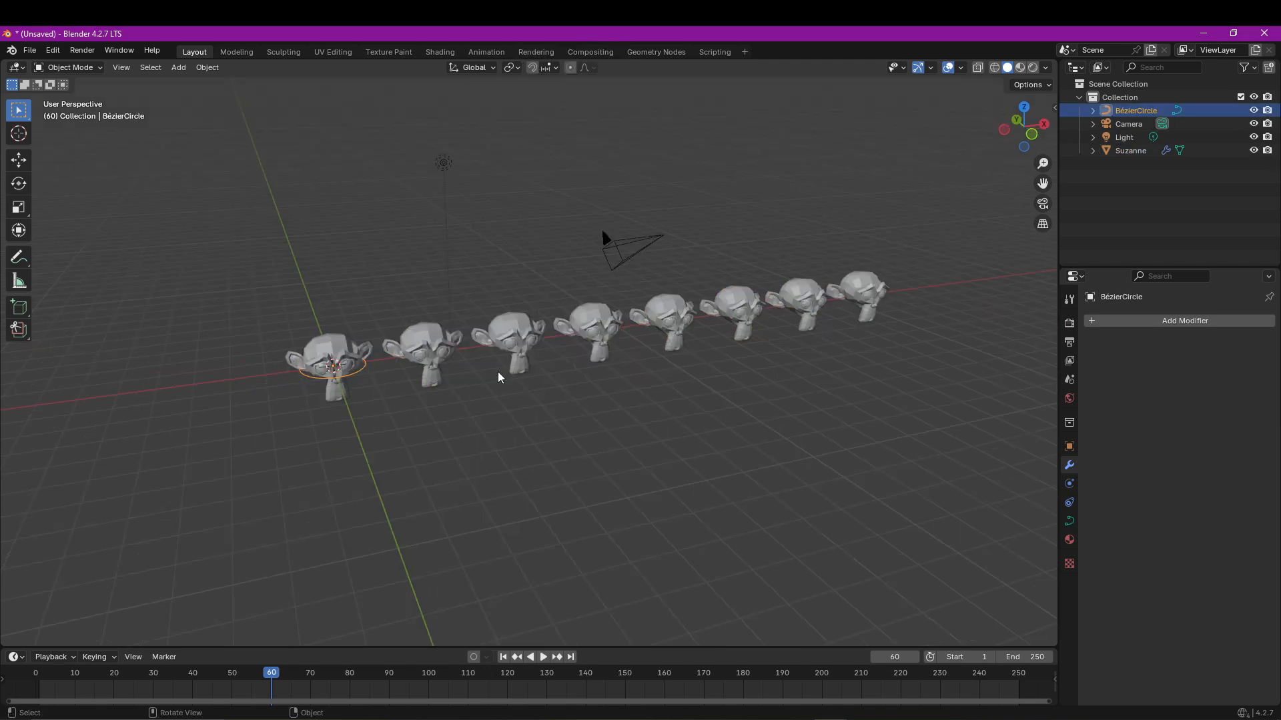
key("s")
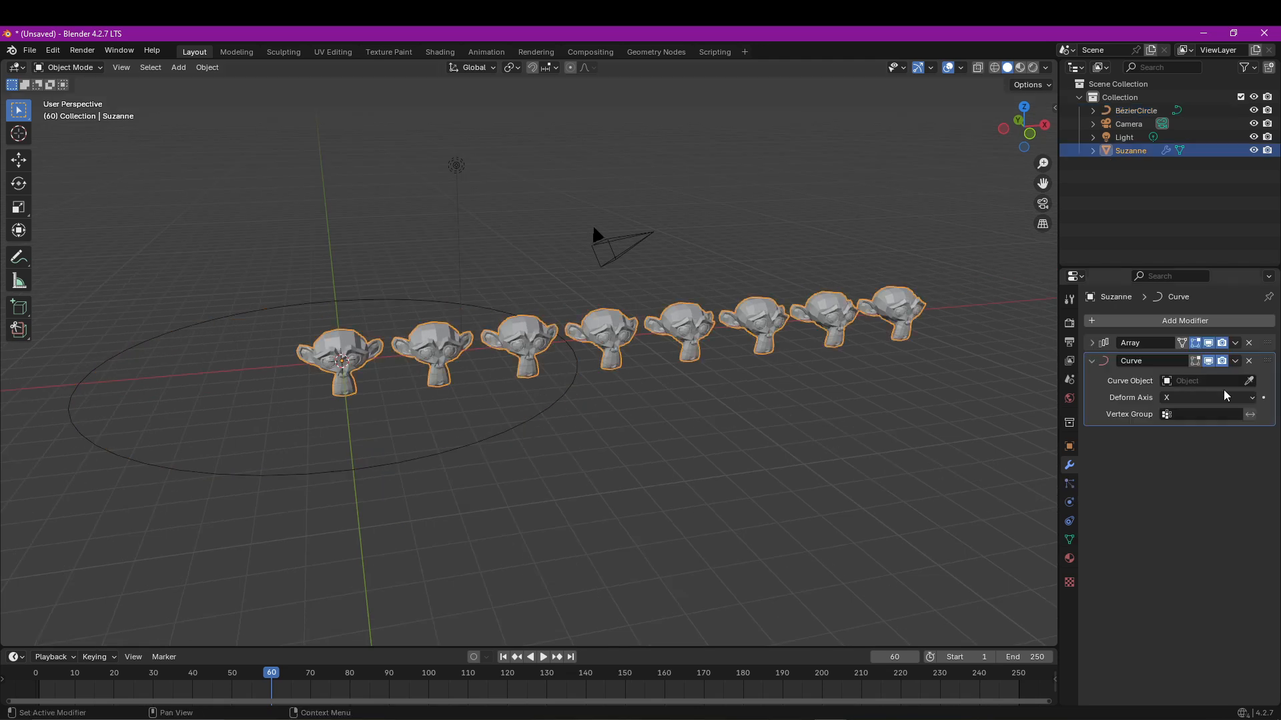
Step: Assign the Bézier circle as the Curve Object of the monkey's Curve modifier
left_click(1248, 381)
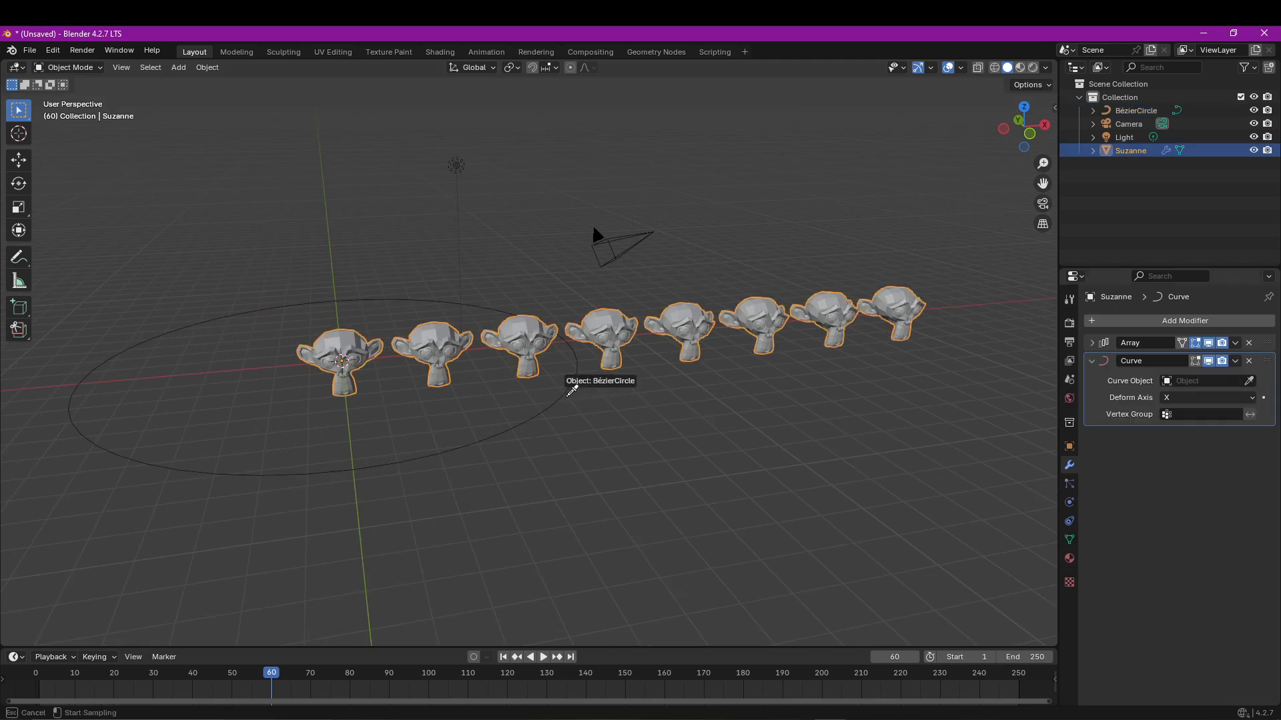
left_click(569, 379)
middle_click_drag(569, 379, 460, 400)
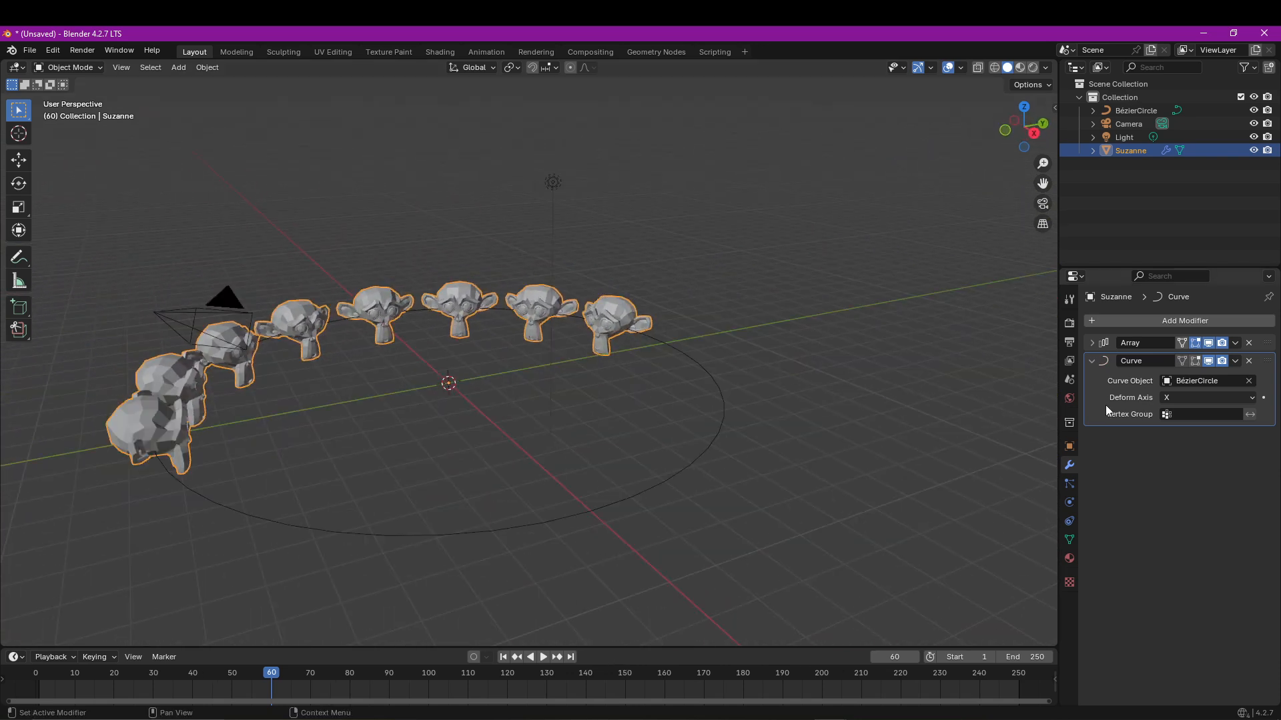
Step: Try placing the Curve modifier above the Array in the monkey's modifier stack
left_click(1173, 401)
left_click(1090, 346)
left_click(1090, 346)
left_click_drag(1269, 366, 1269, 346)
Step: Delete the arrayed monkey together with the Bézier circle
middle_click_drag(701, 420, 727, 386)
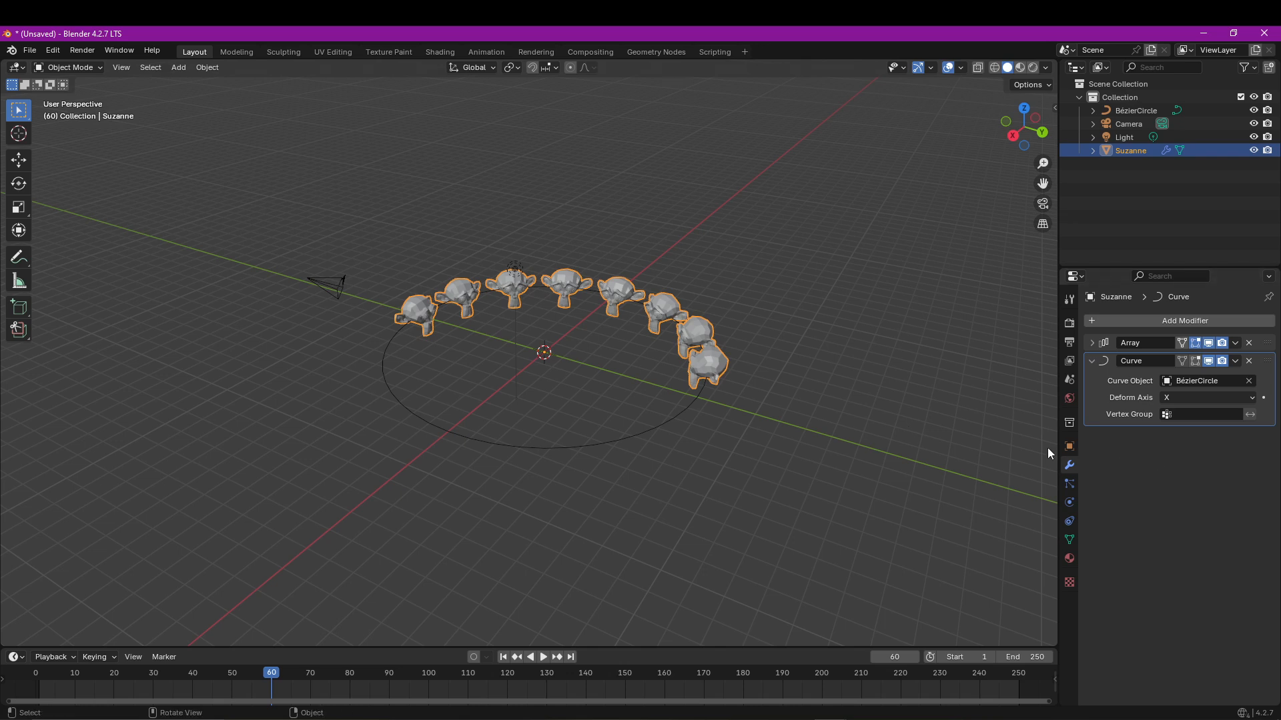
left_click(683, 413, "shift")
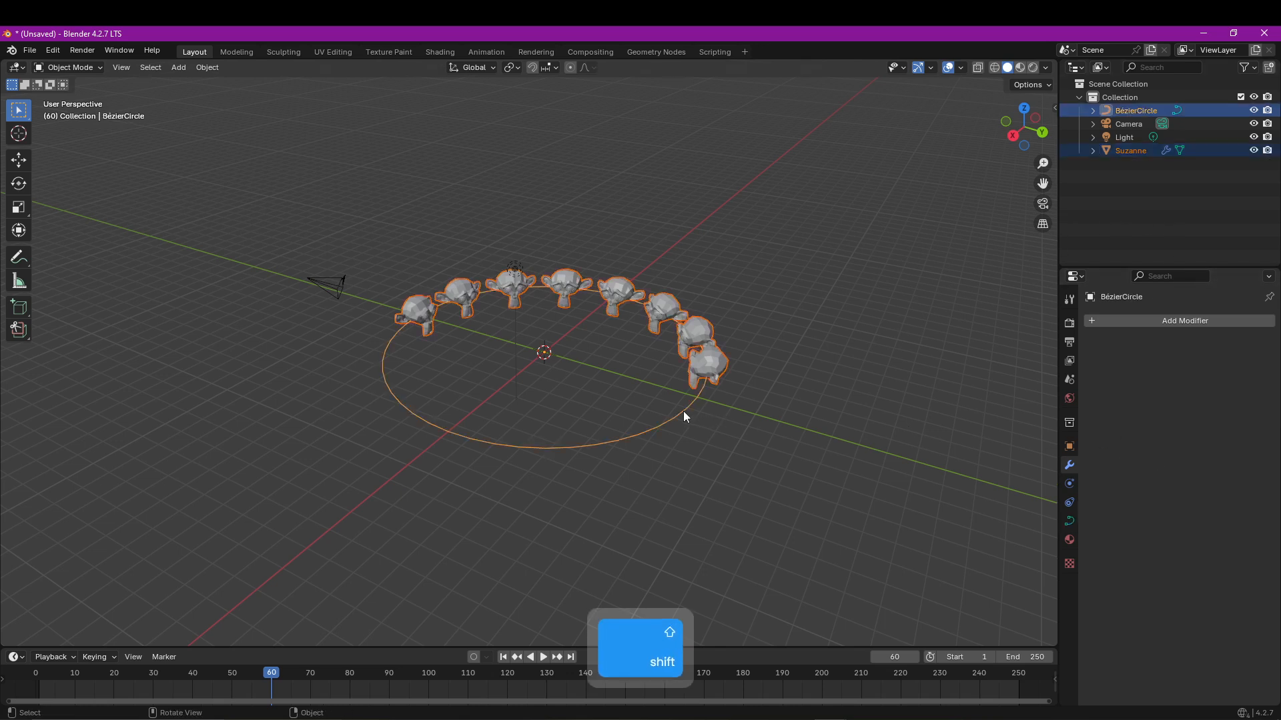
key("Delete")
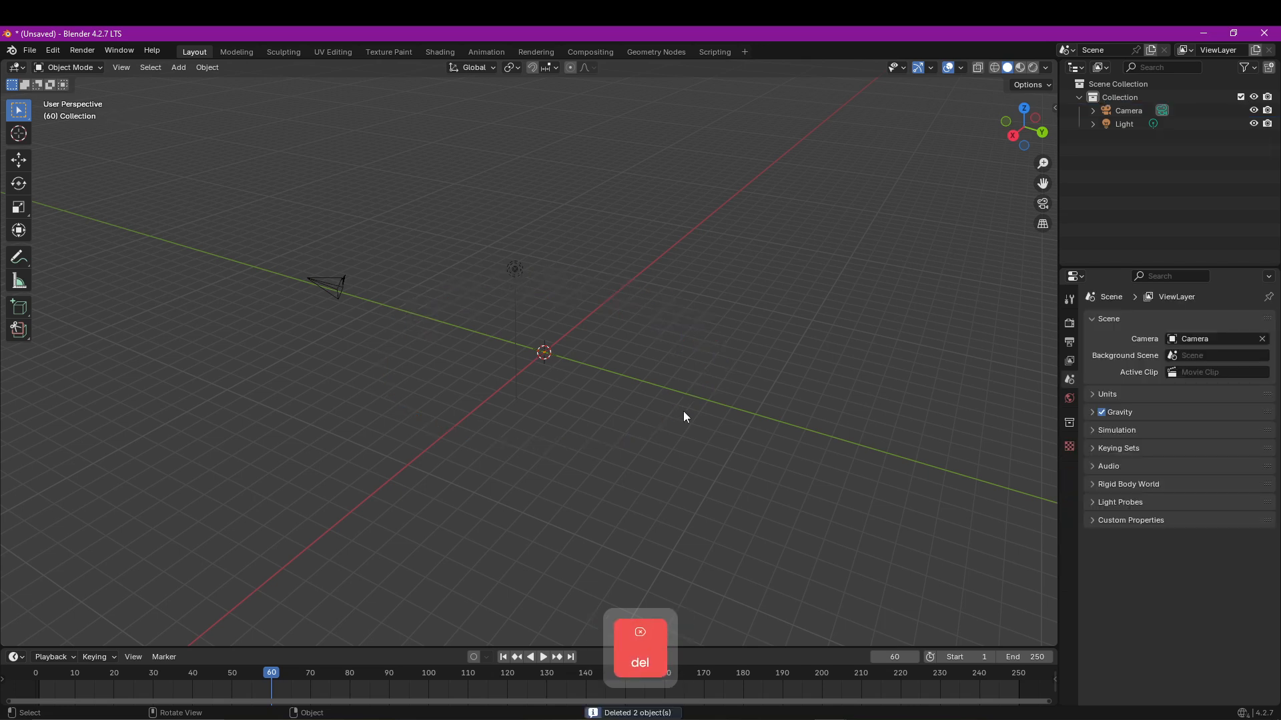
Step: Add a mesh plane at the origin of the emptied scene
scroll(703, 373, "up", 4)
middle_click_drag(740, 371, 557, 399)
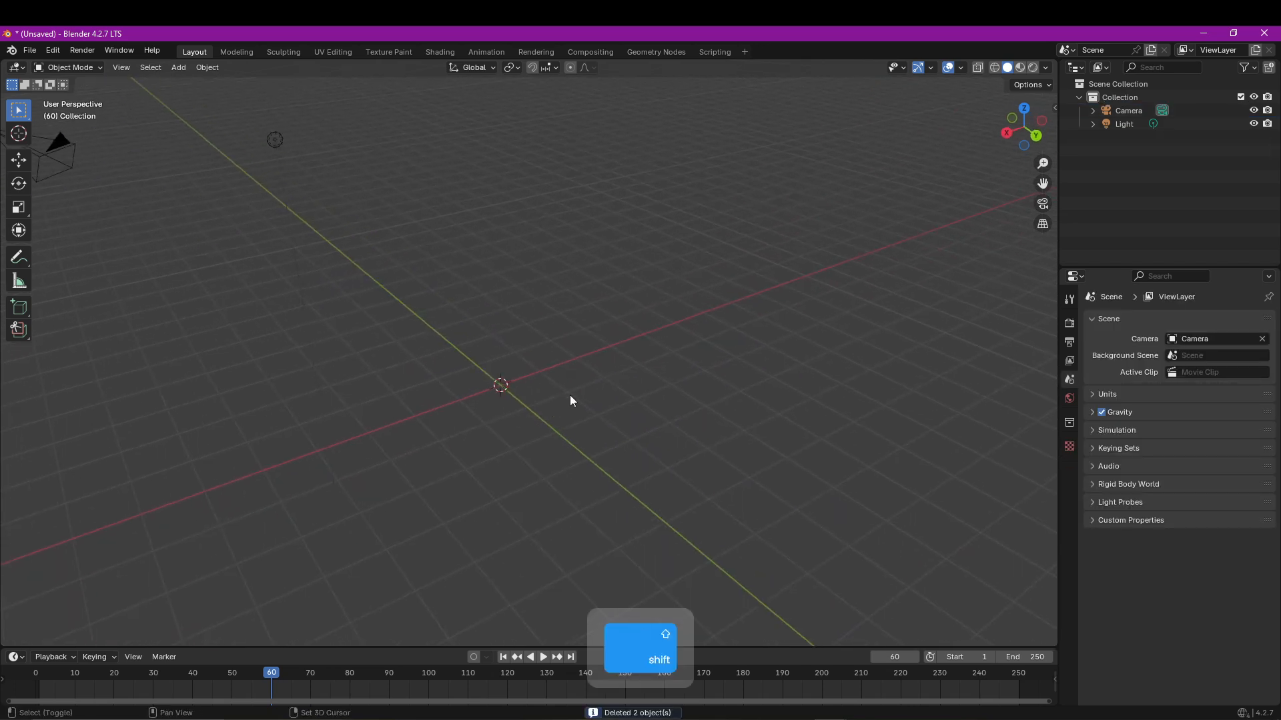
key("shift+a")
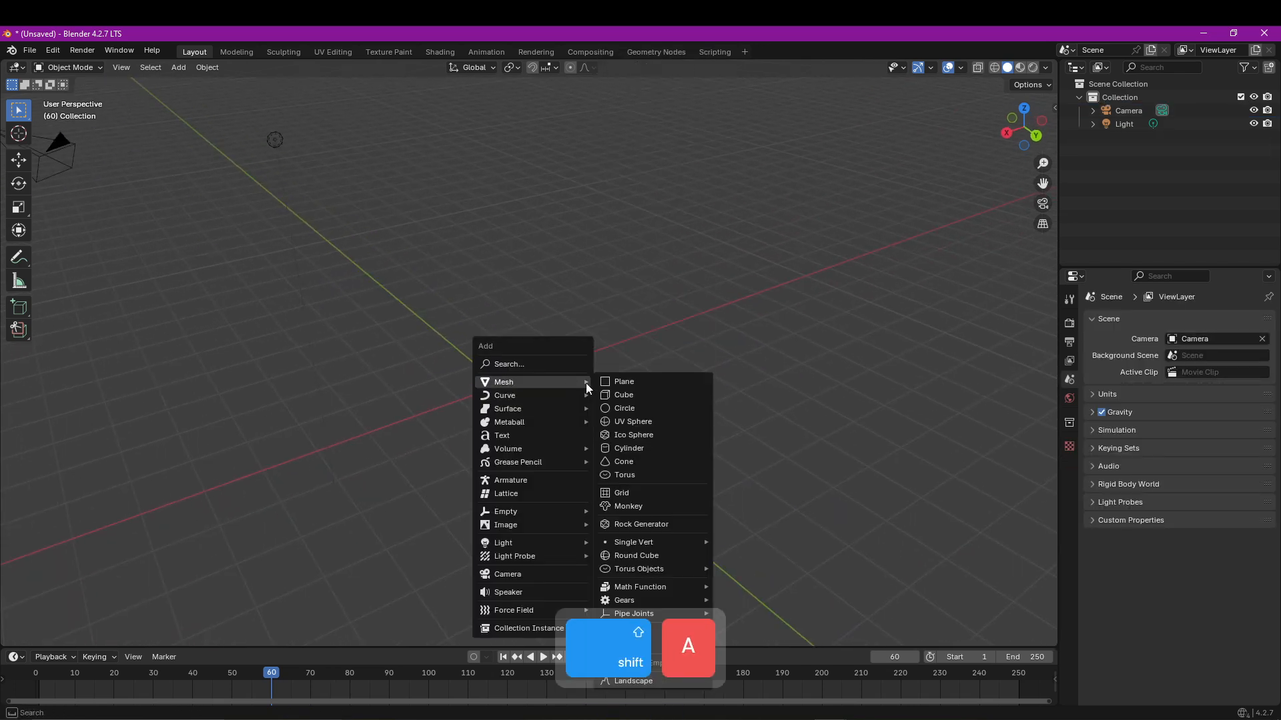
left_click(622, 382)
Step: Add a cube and move it along the negative Y axis until it stands clear of the plane
middle_click_drag(618, 384, 578, 366)
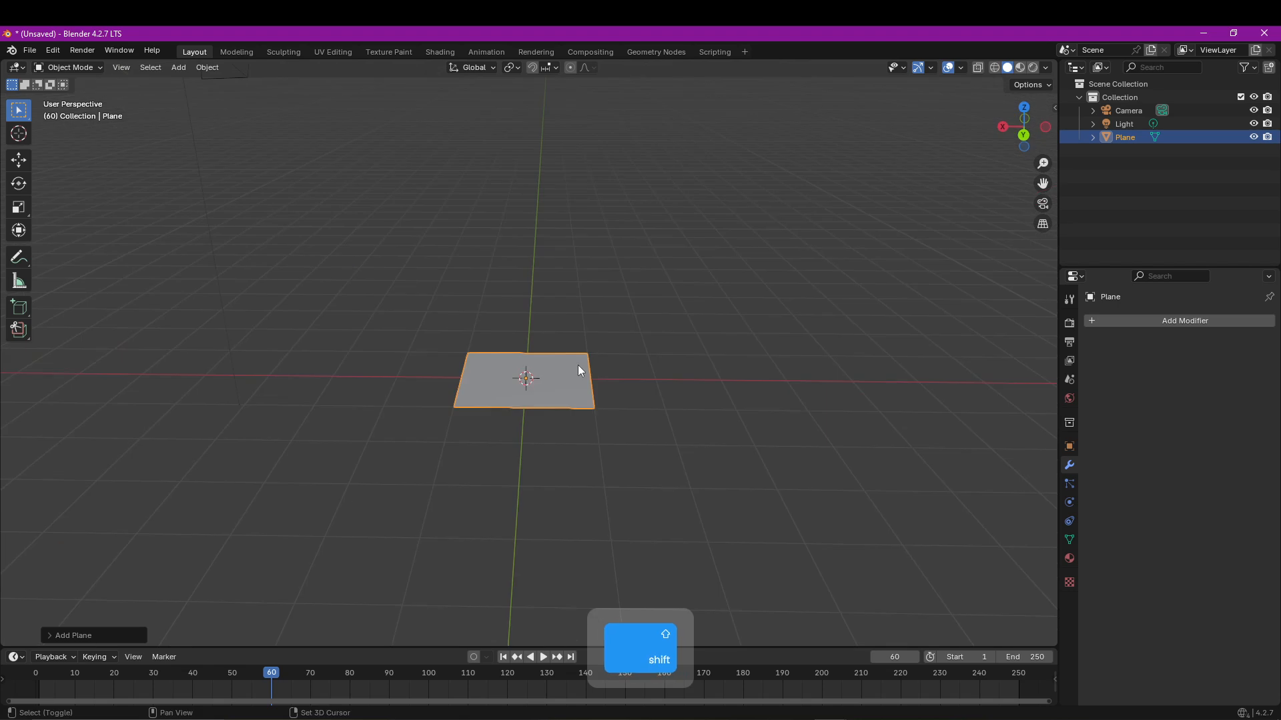
key("shift+a")
mouse_move(577, 365)
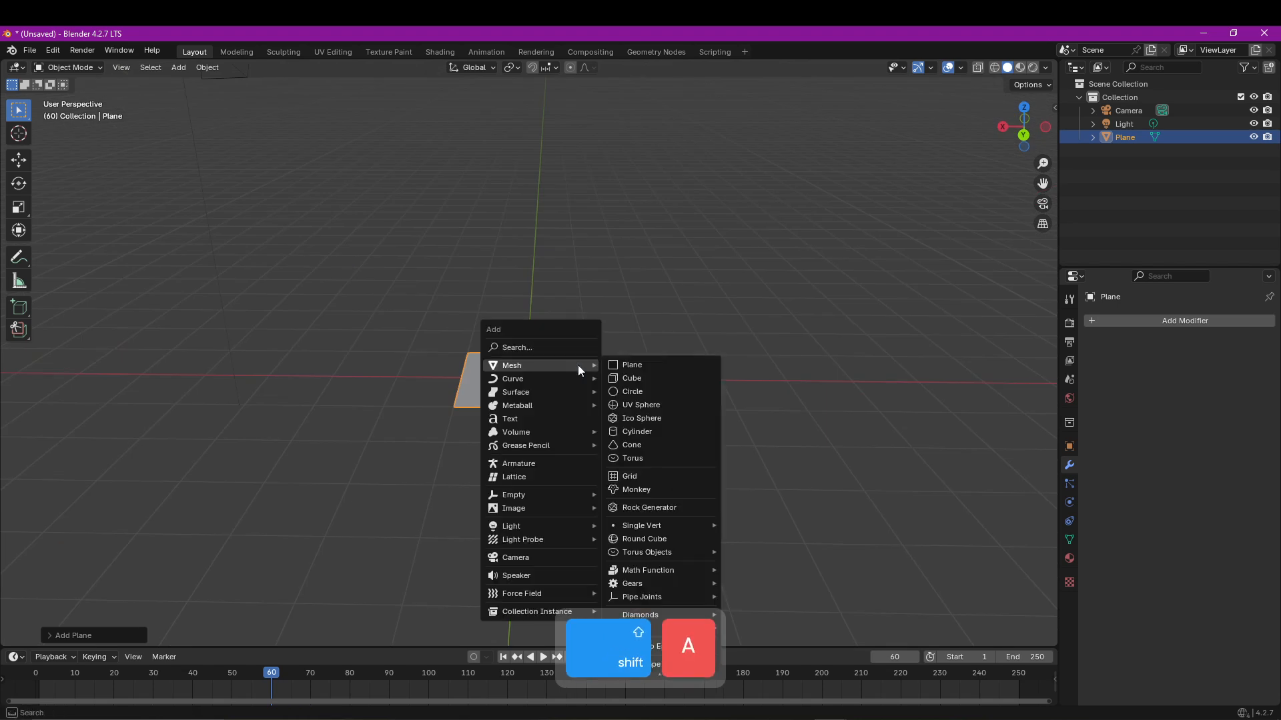
left_click(644, 385)
middle_click_drag(686, 377, 158, 235)
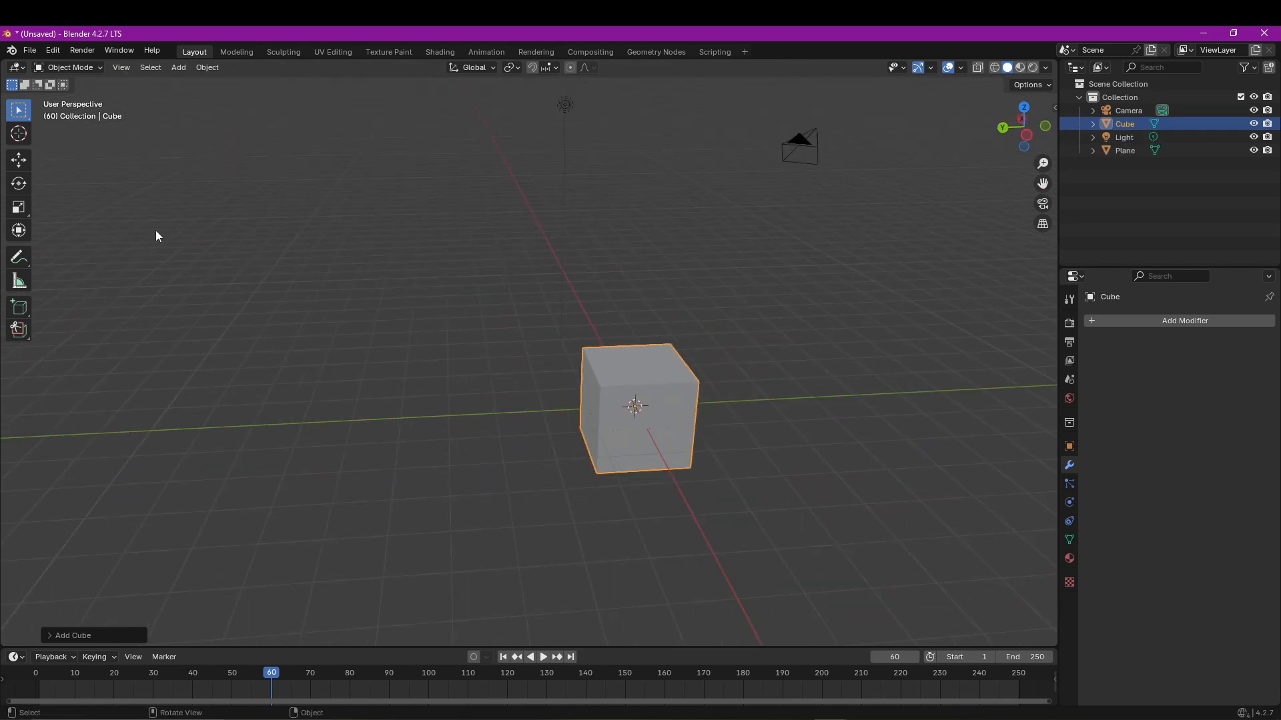
left_click(29, 166)
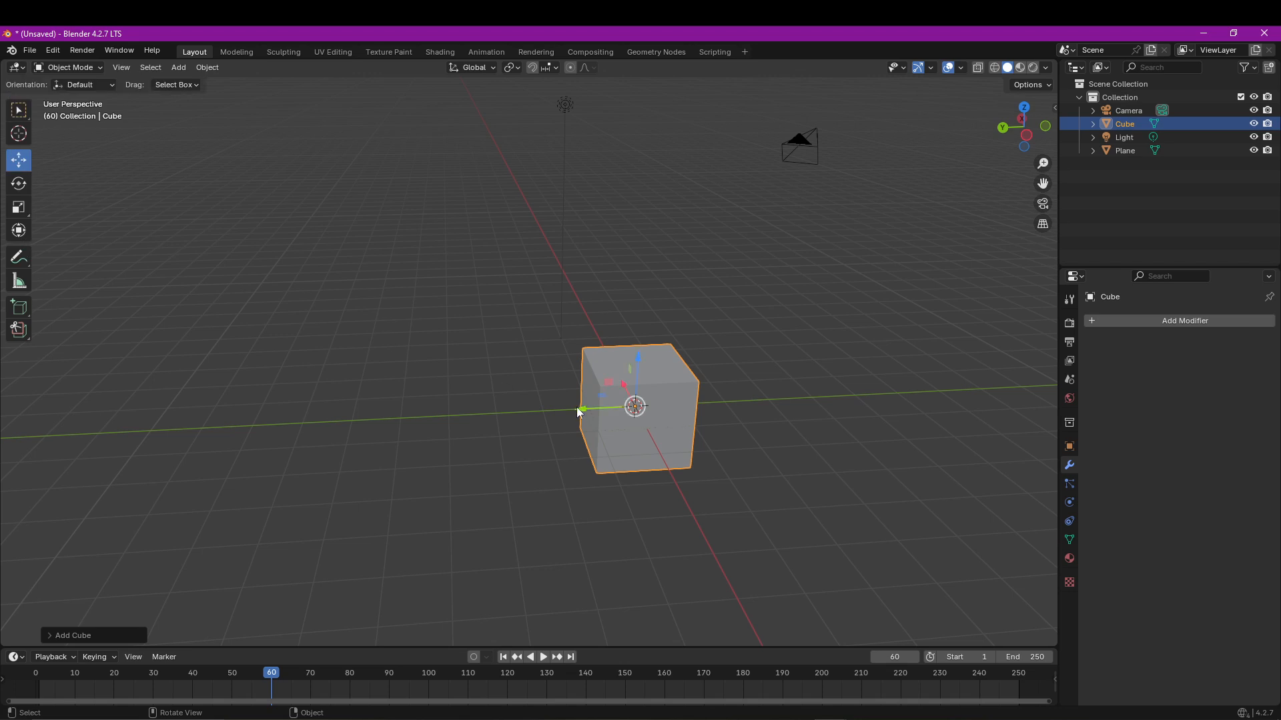
left_click_drag(577, 407, 697, 404)
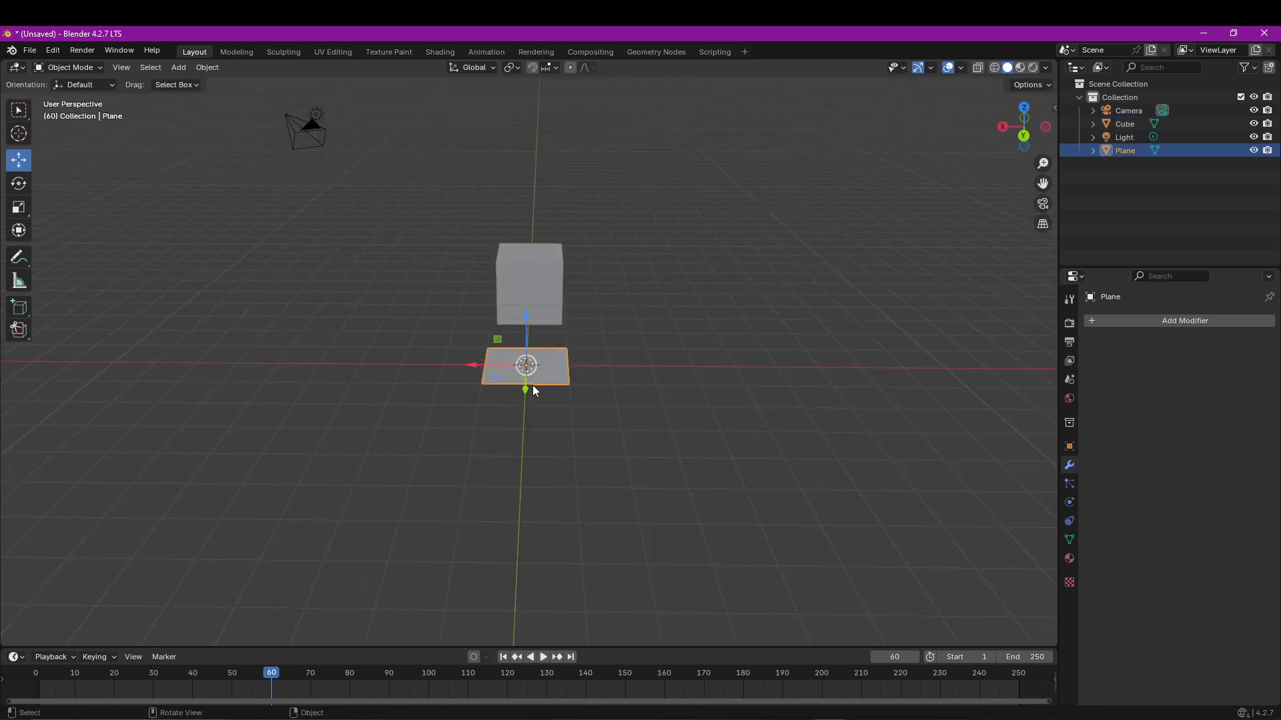
Step: Select the plane and add a Mirror modifier to it
scroll(532, 385, "up", 7)
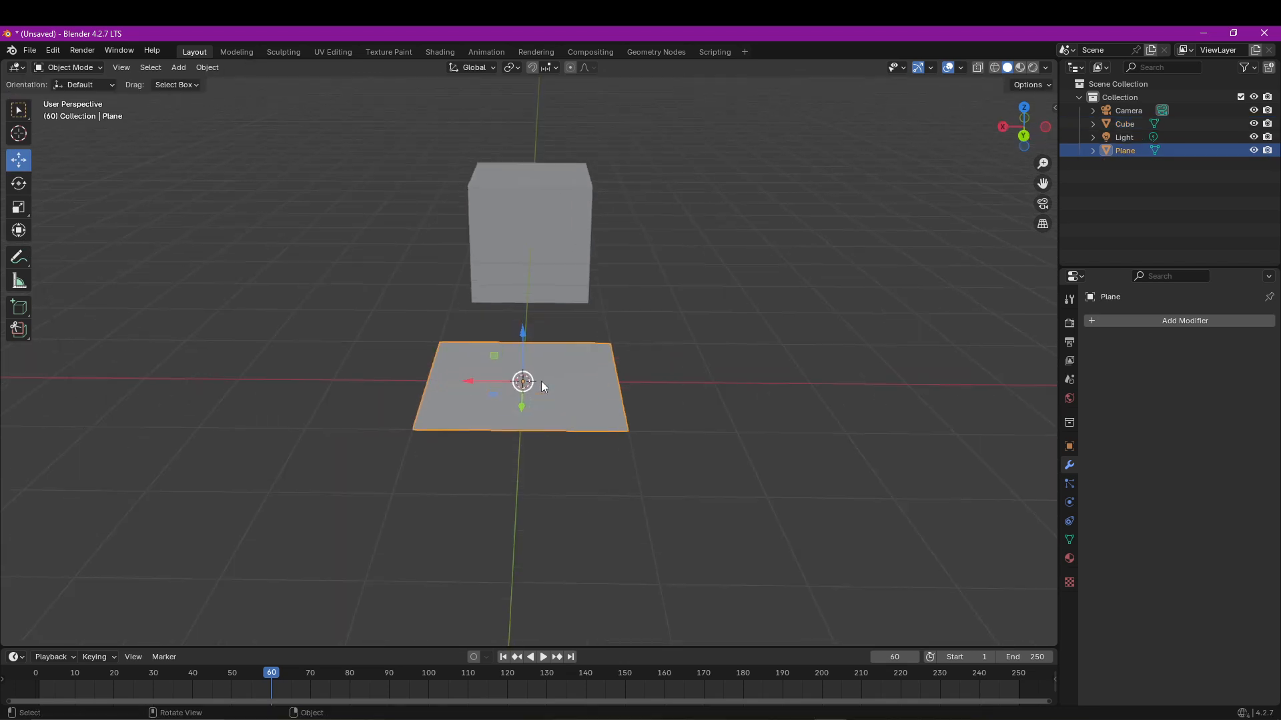
middle_click_drag(542, 381, 545, 405)
scroll(585, 374, "down", 2)
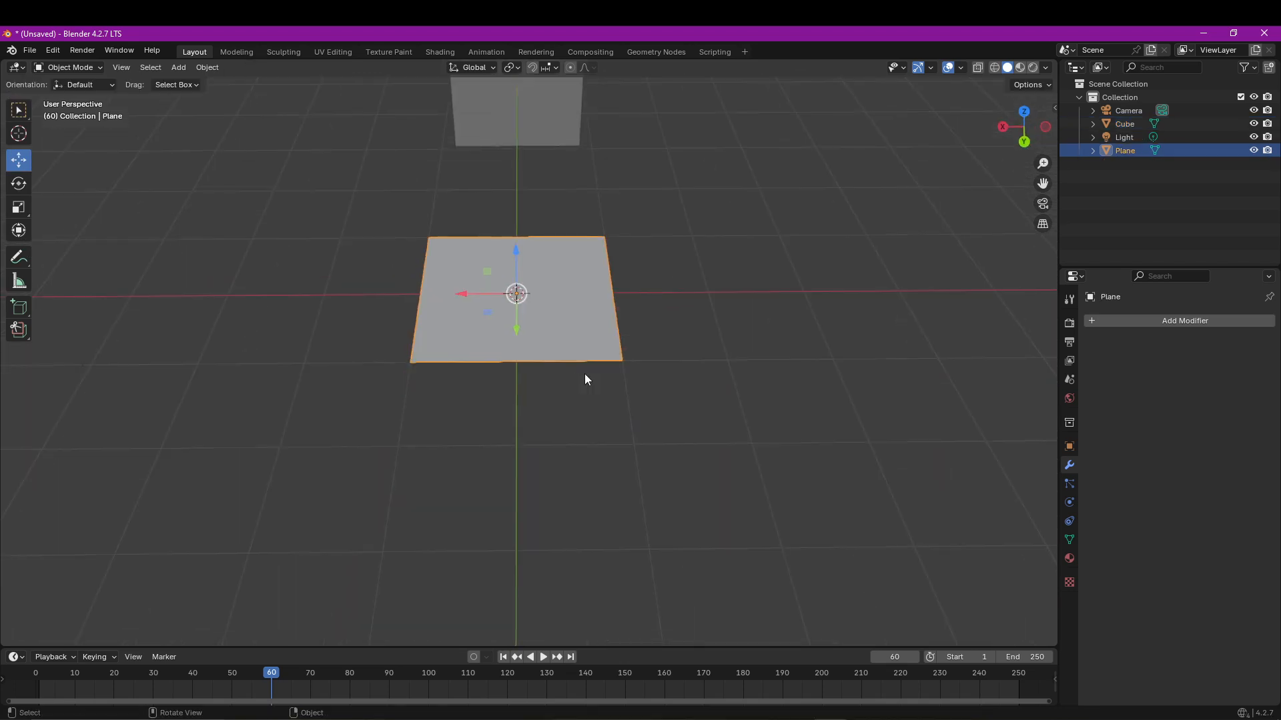
left_click(1171, 320)
mouse_move(1171, 306)
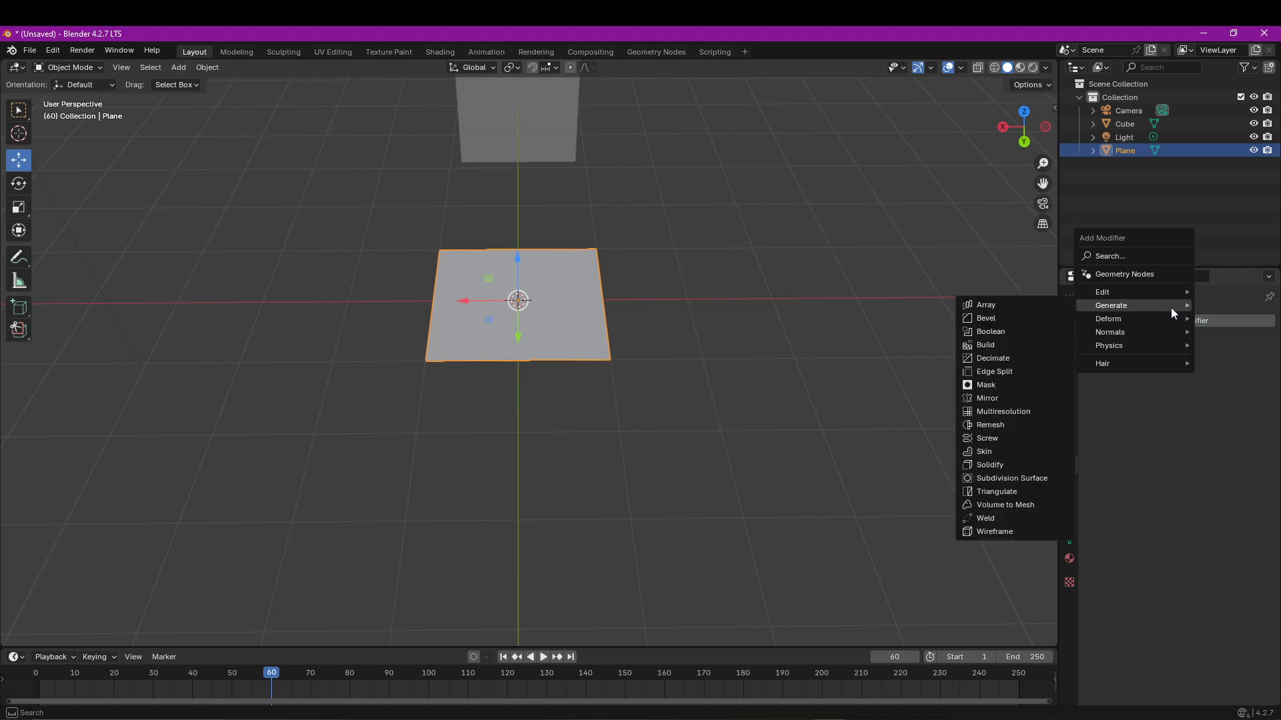
left_click(1021, 400)
Step: In Edit Mode, shift the whole plane mesh along the negative X axis until it separates from its mirrored copy
middle_click_drag(561, 240, 581, 282, "shift")
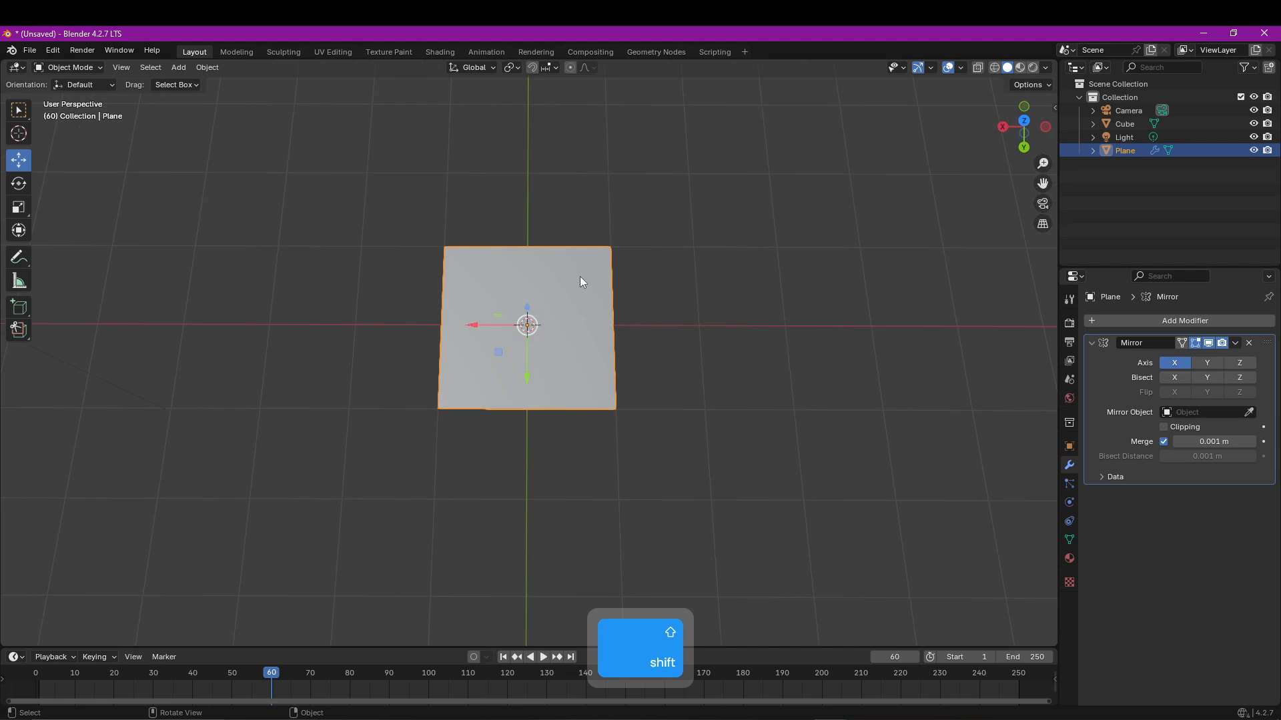
scroll(506, 342, "up", 2)
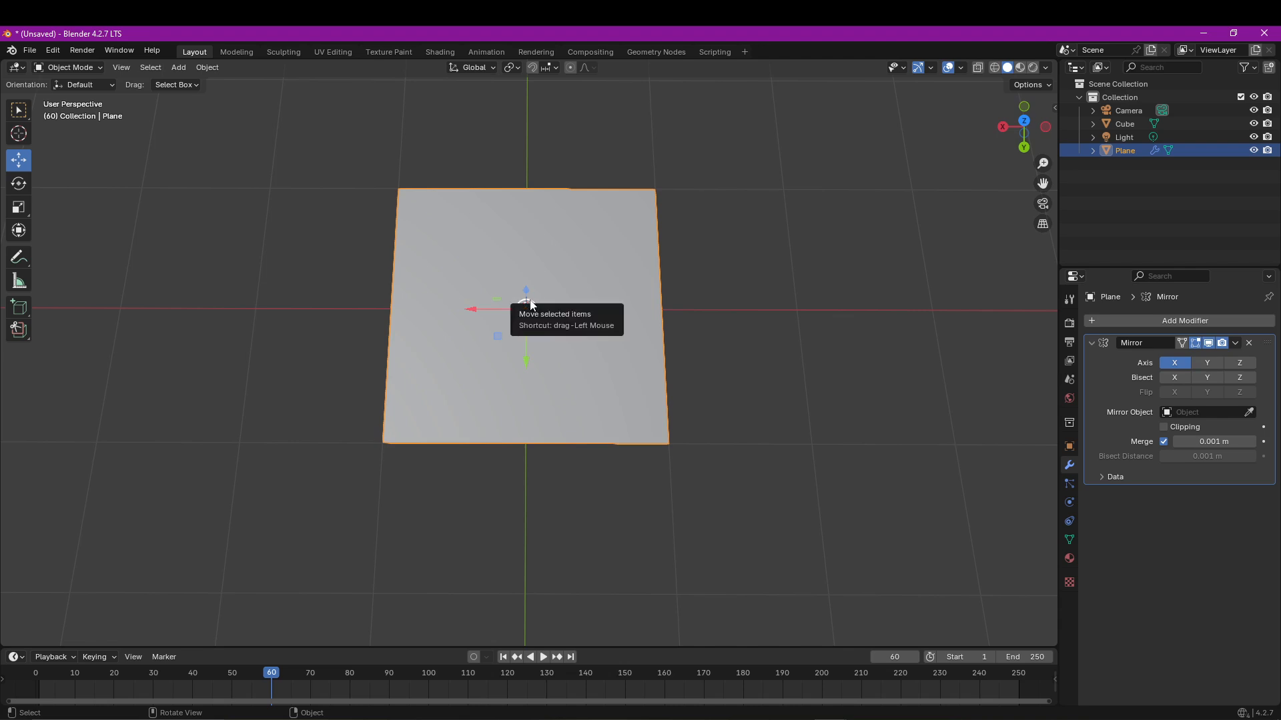
left_click(80, 68)
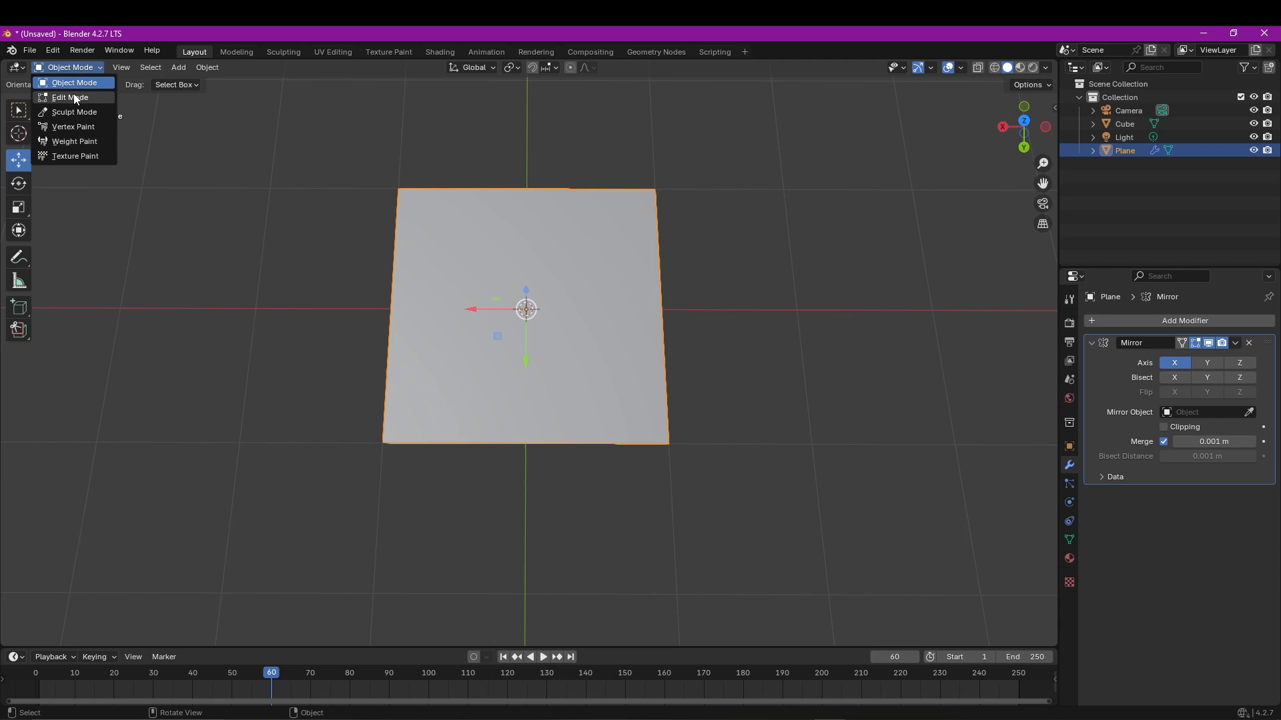
left_click(69, 98)
left_click(18, 230)
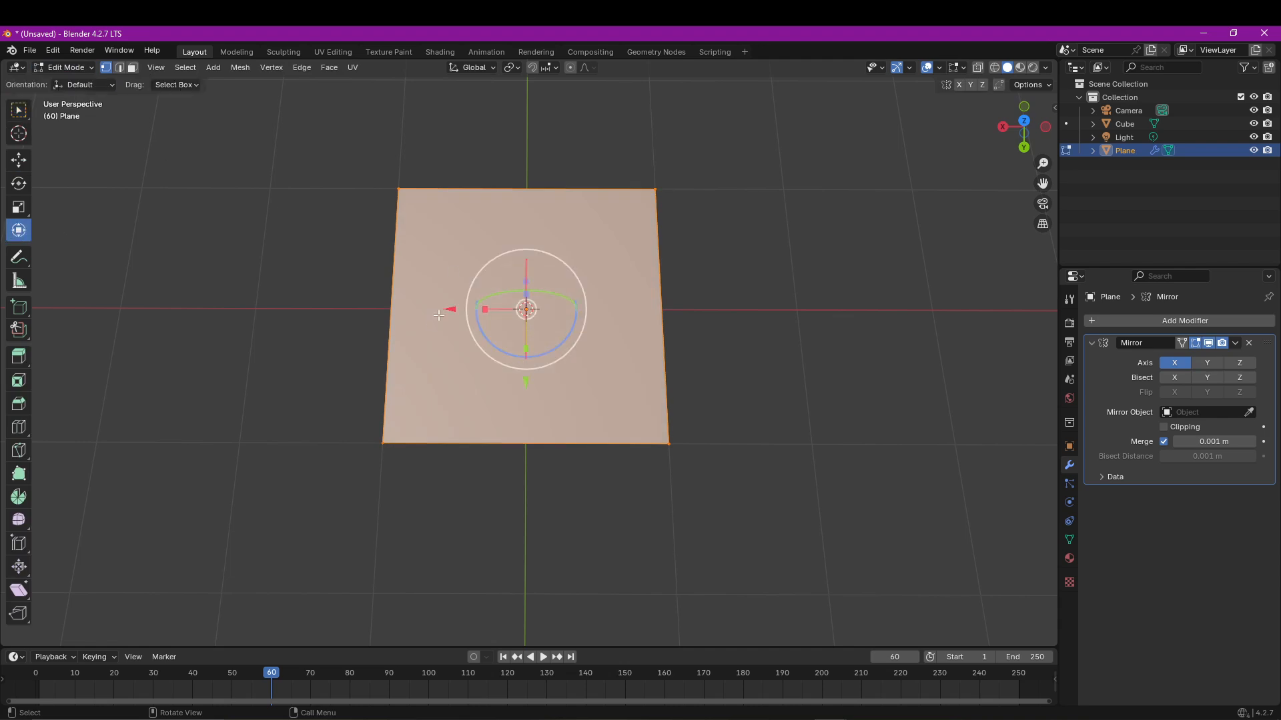
left_click_drag(448, 309, 646, 341)
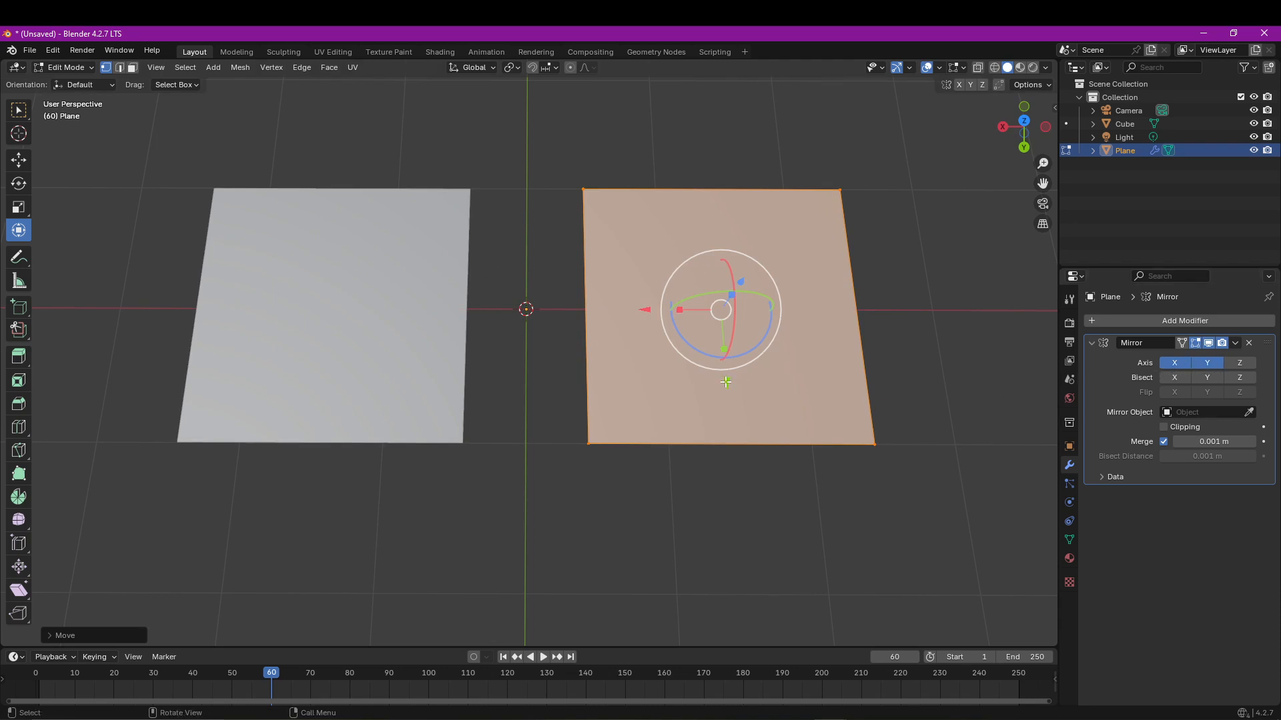
Step: Try mirroring the plane across Y and Z as well, offsetting its mesh along the Y and Z axes
left_click_drag(726, 382, 728, 548)
left_click(1239, 363)
scroll(720, 425, "down", 2)
middle_click_drag(721, 425, 725, 298)
left_click_drag(614, 417, 614, 453)
mouse_move(686, 478)
middle_mouse_down()
mouse_move(663, 478)
mouse_move(678, 480)
middle_mouse_up()
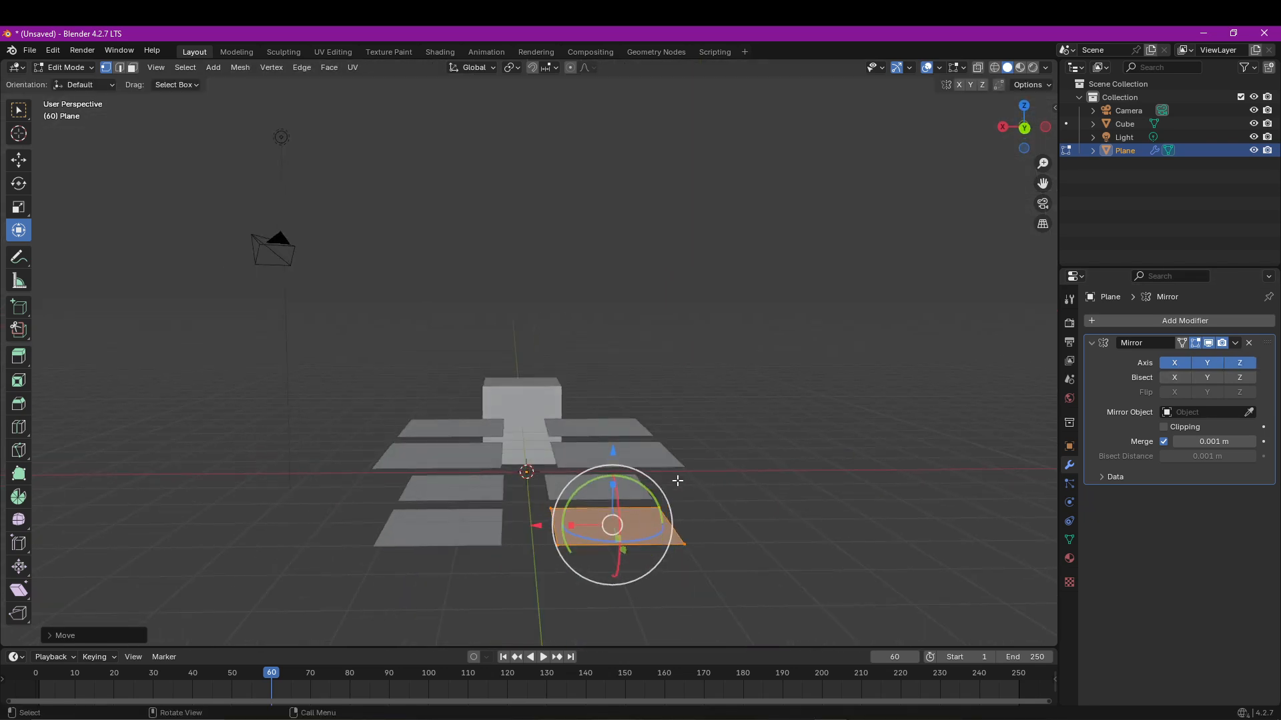
Step: Undo the Y and Z offsets and the extra mirror axes, back to mirroring across X only
key("ctrl+z")
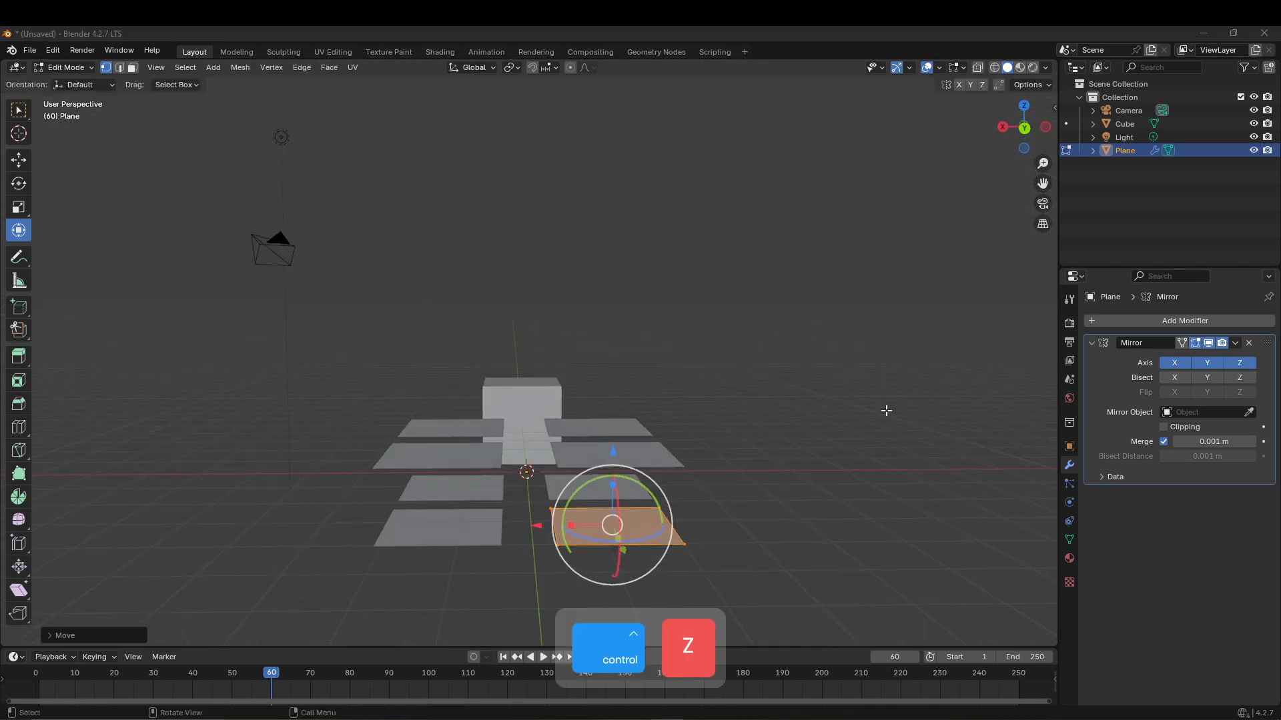
left_click(928, 33)
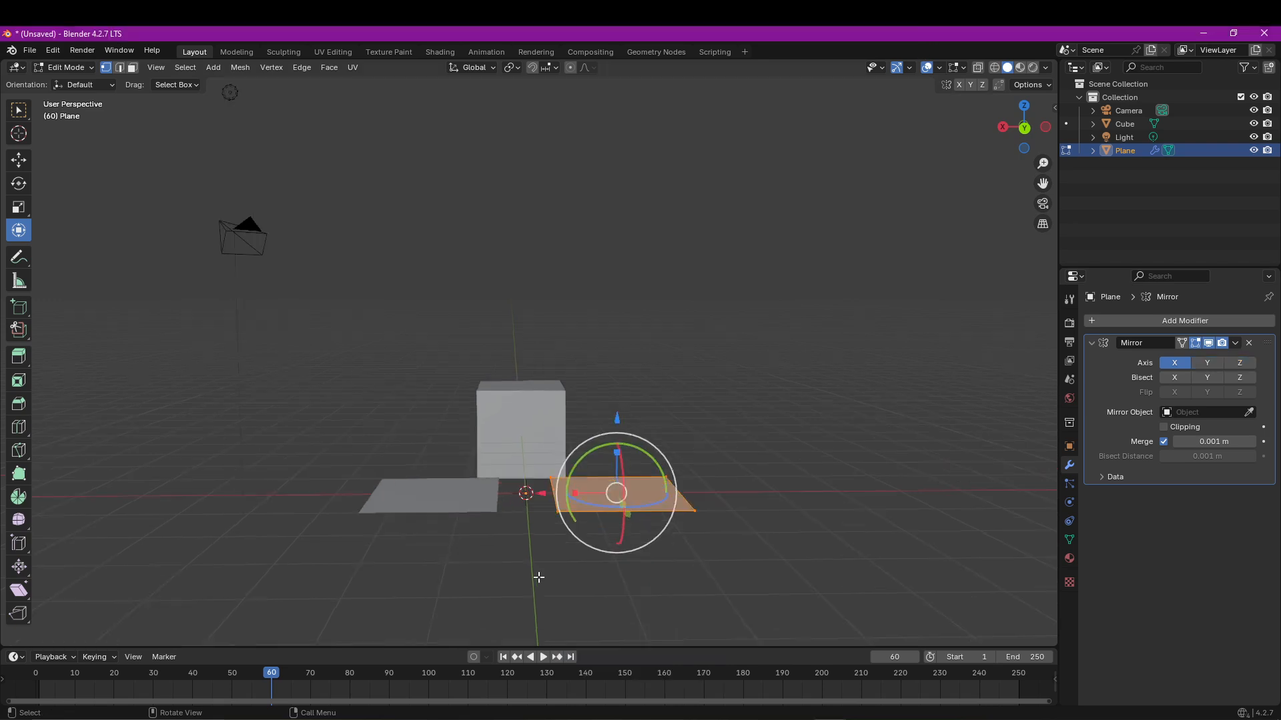
scroll(538, 578, "up", 1)
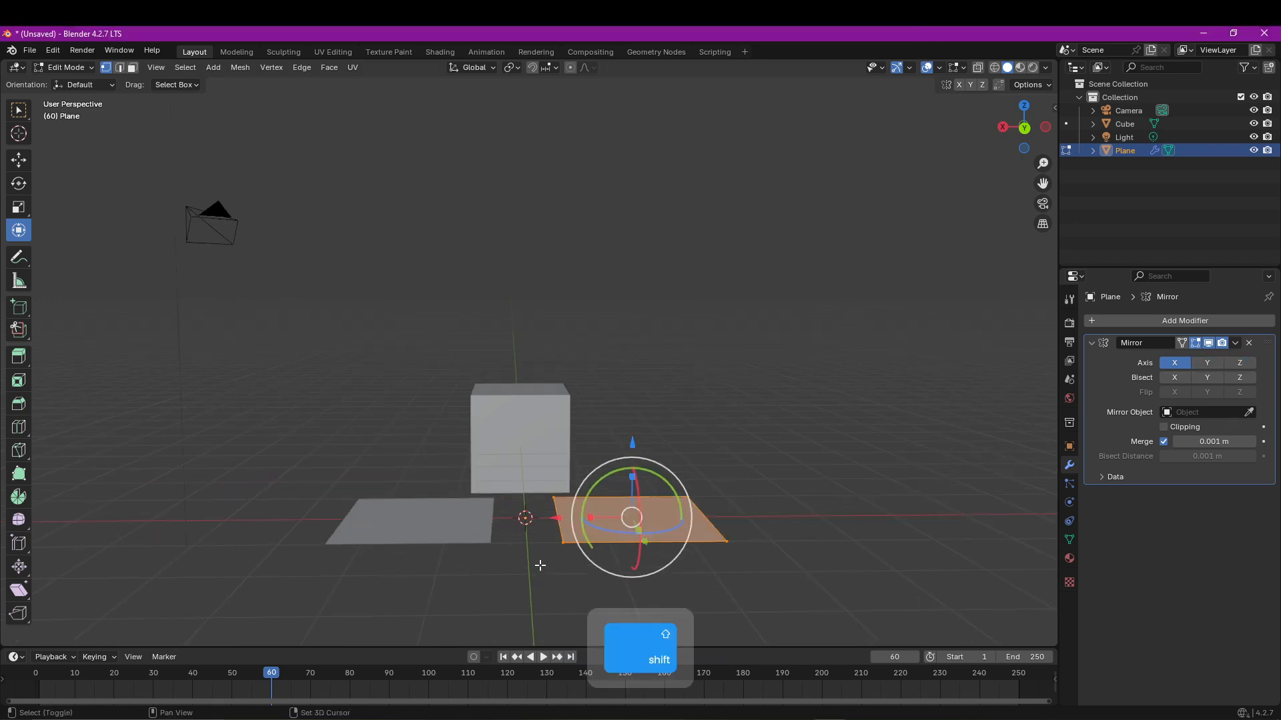
middle_click_drag(540, 565, 540, 531, "shift")
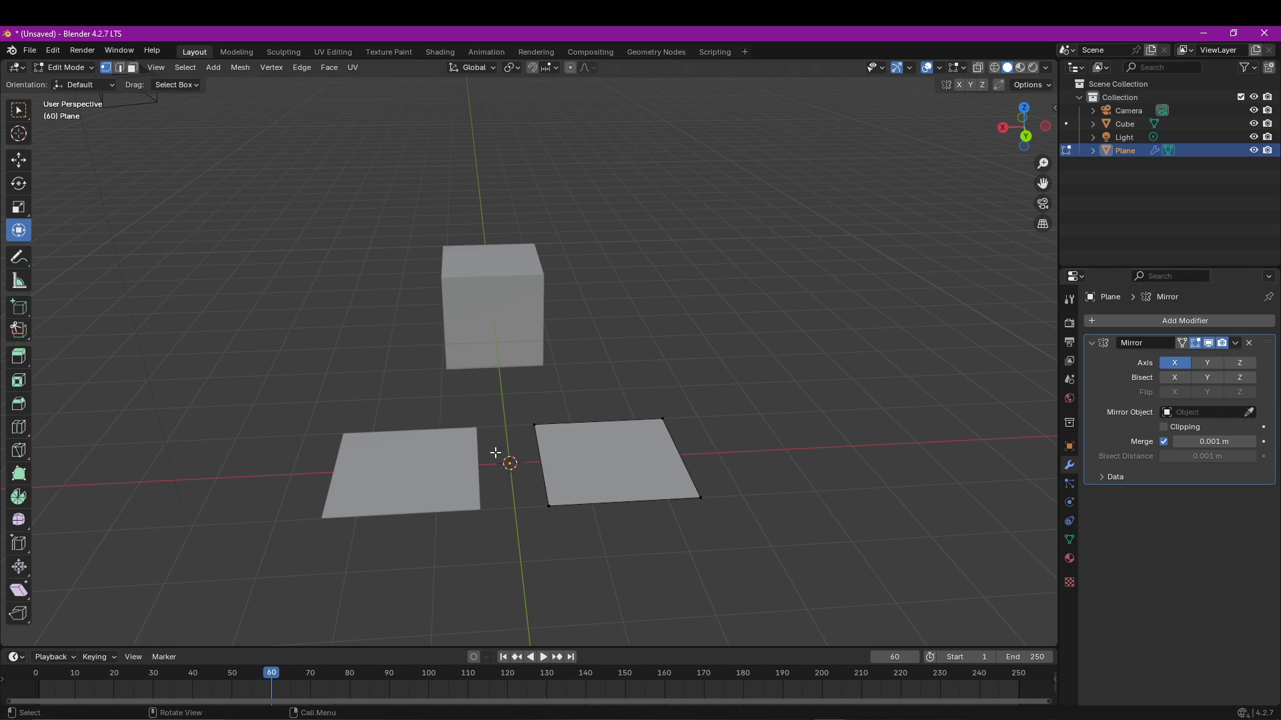
Step: Set the cube as the Mirror modifier's mirror object and return to Object Mode
left_click(1249, 411)
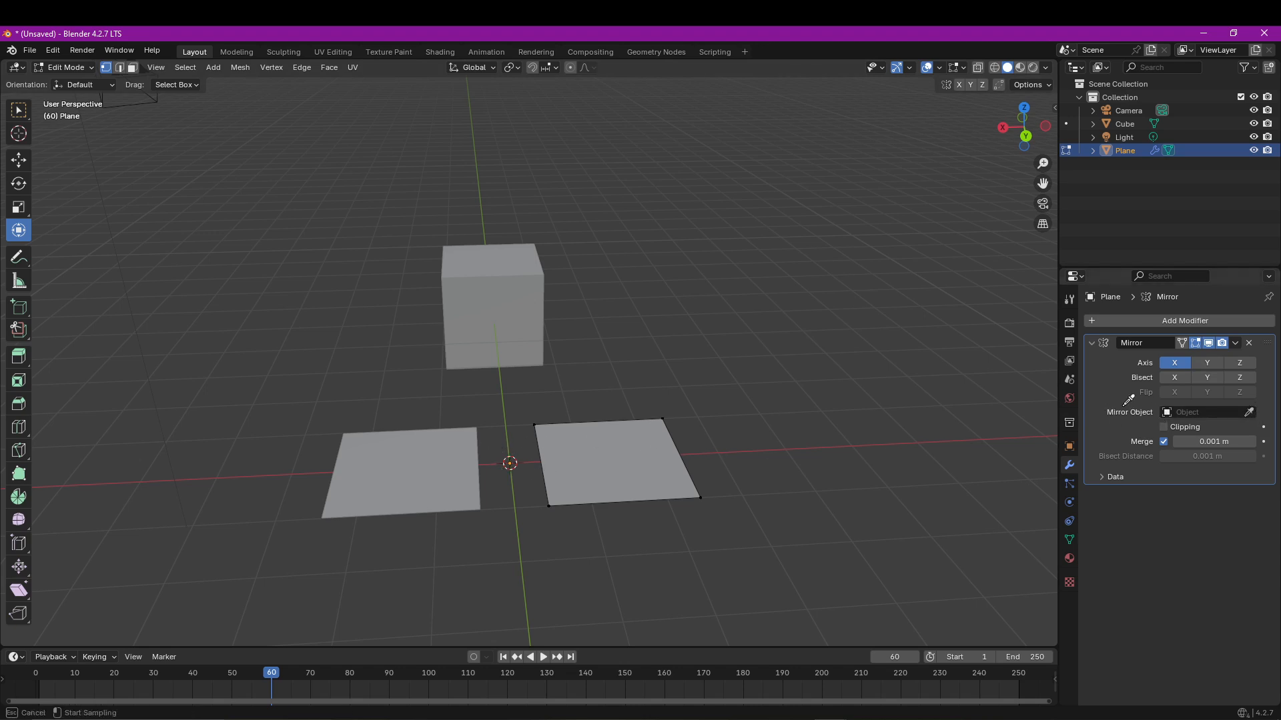
left_click(516, 293)
key("Tab")
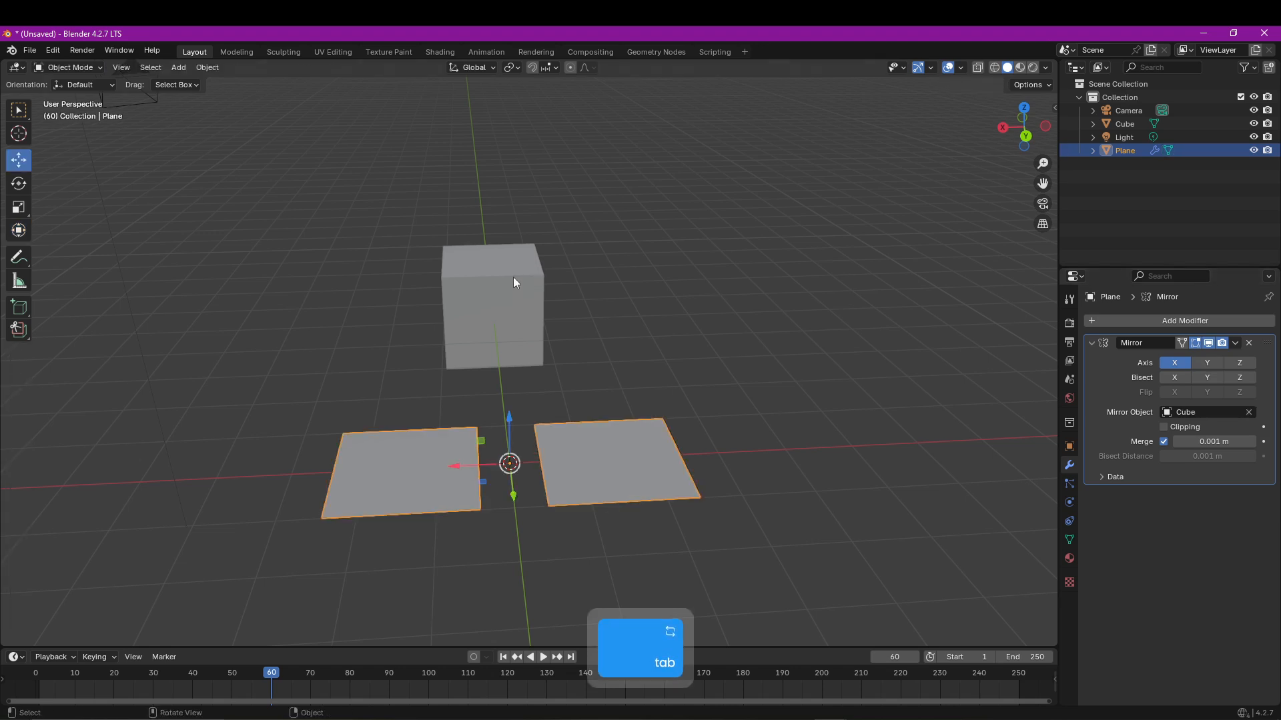
Step: Select the cube and move it back and forth along the X axis to shift the mirrored plane copy
left_click(514, 280)
left_click_drag(433, 314, 391, 305)
left_click_drag(369, 305, 429, 317)
left_click_drag(429, 317, 382, 315)
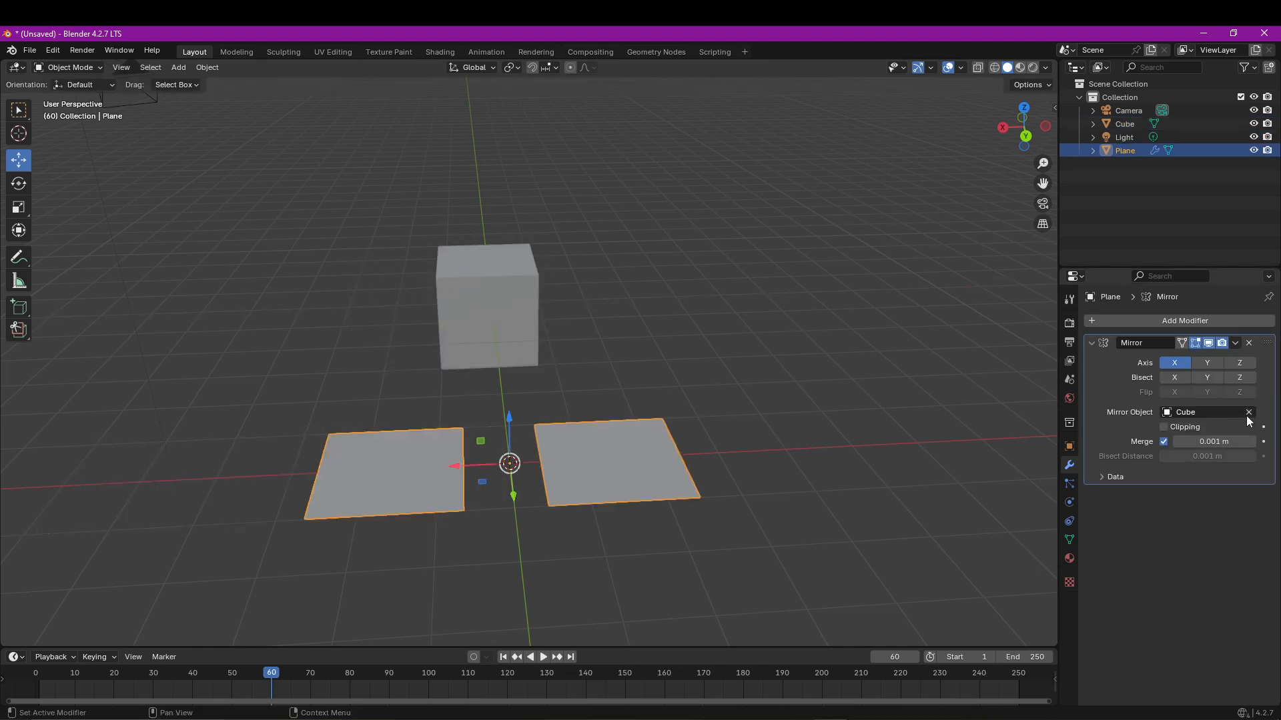
Step: Clear the mirror object, enable Clipping and move the plane's mesh along X until it meets its mirrored half
left_click(1248, 412)
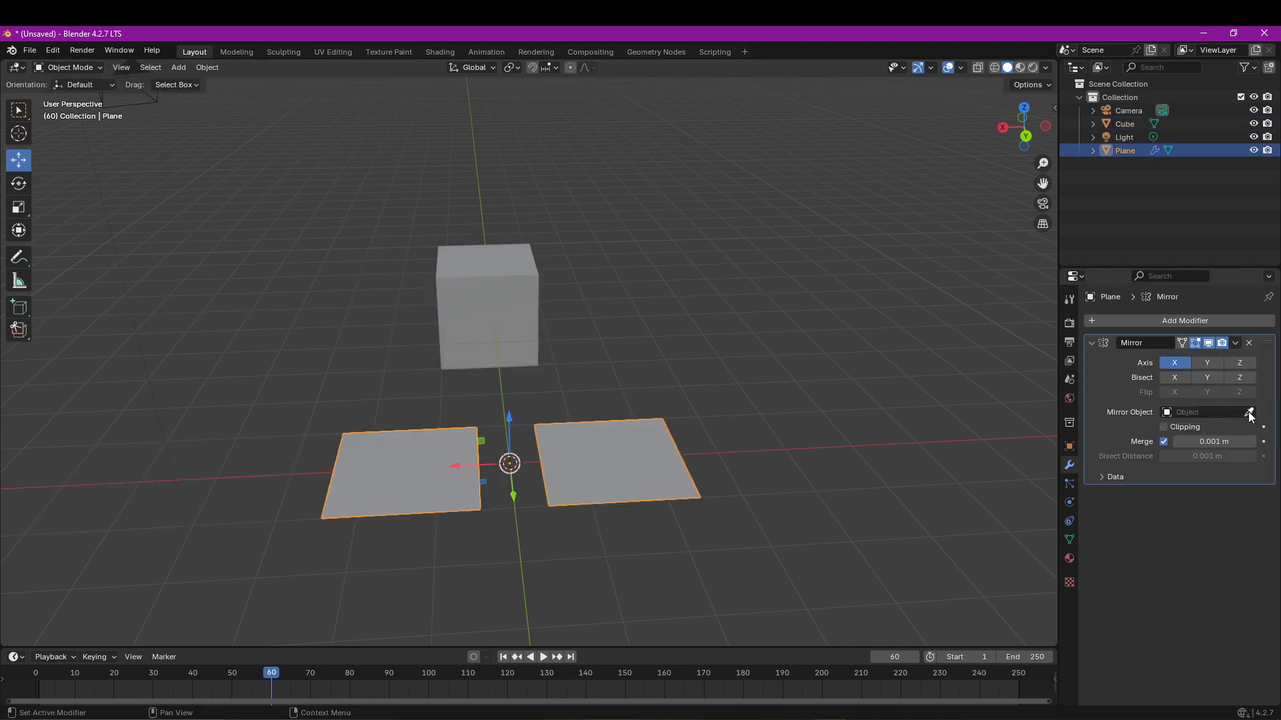
left_click(1164, 427)
key("Tab")
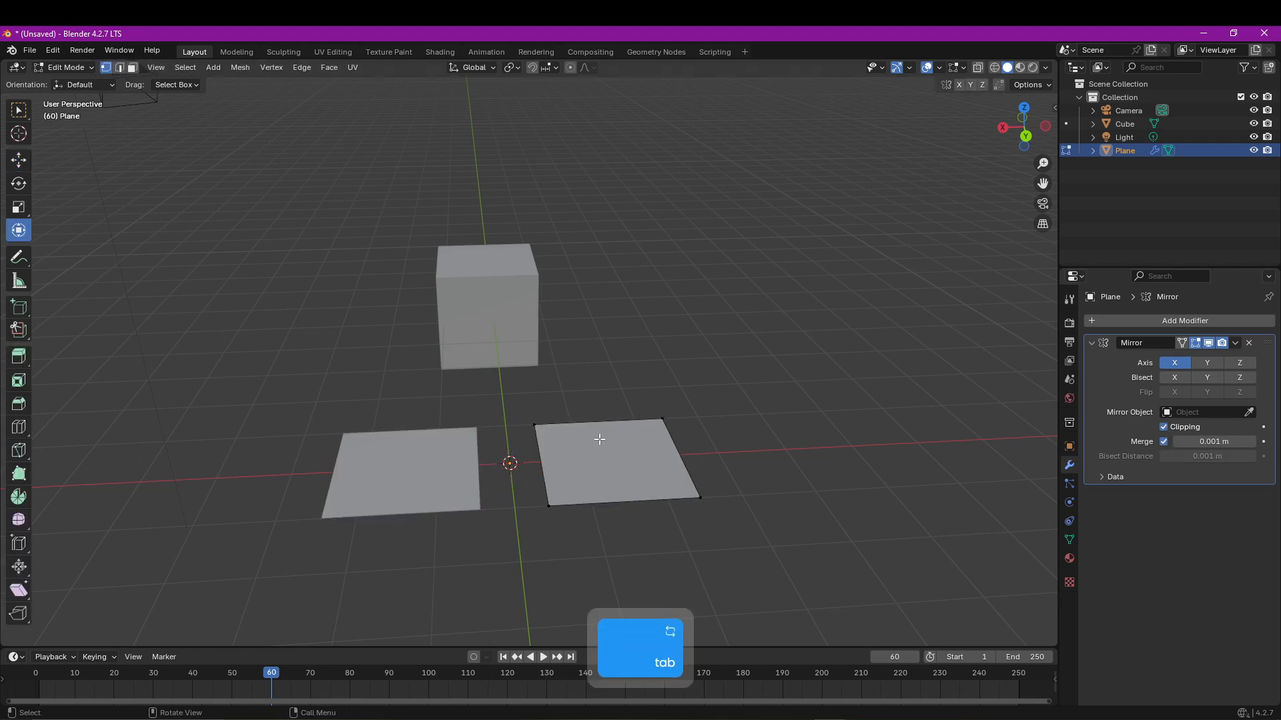
key("a")
left_click_drag(627, 457, 579, 463)
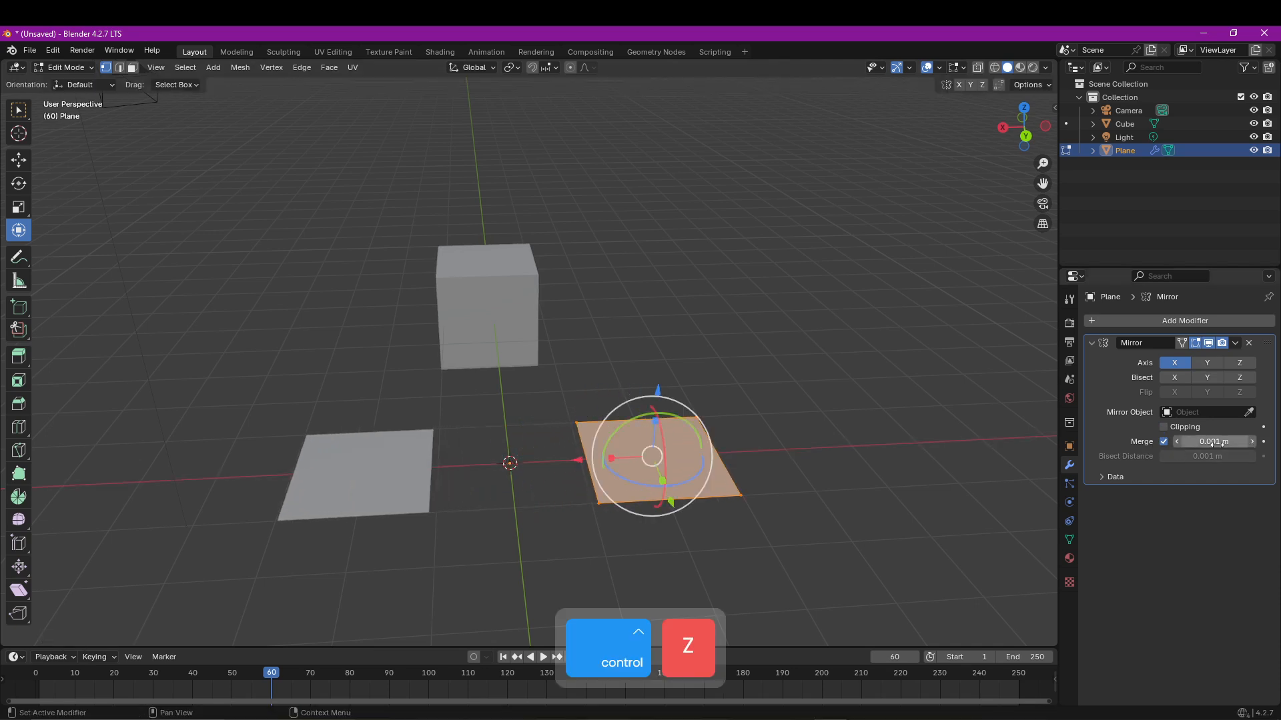
left_click(1163, 426)
Step: Add a Subdivision Surface modifier to the mirrored plane
left_click(1094, 343)
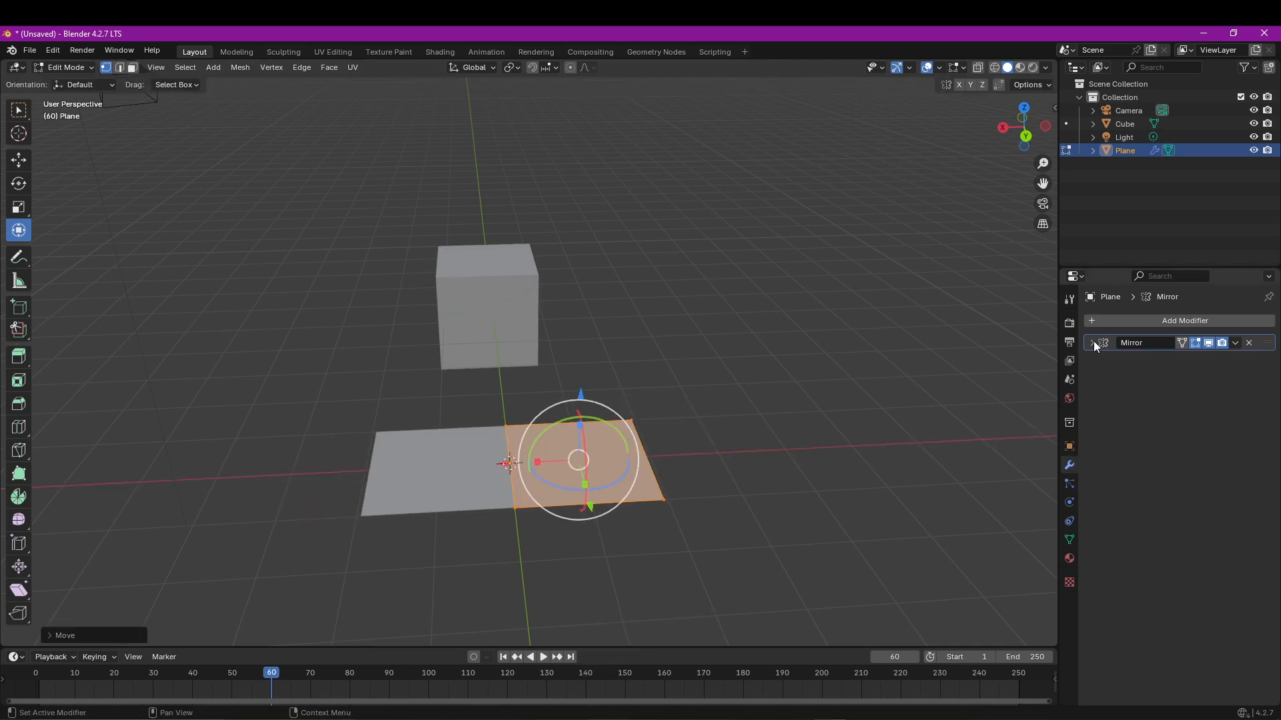
left_click(1138, 318)
mouse_move(1138, 318)
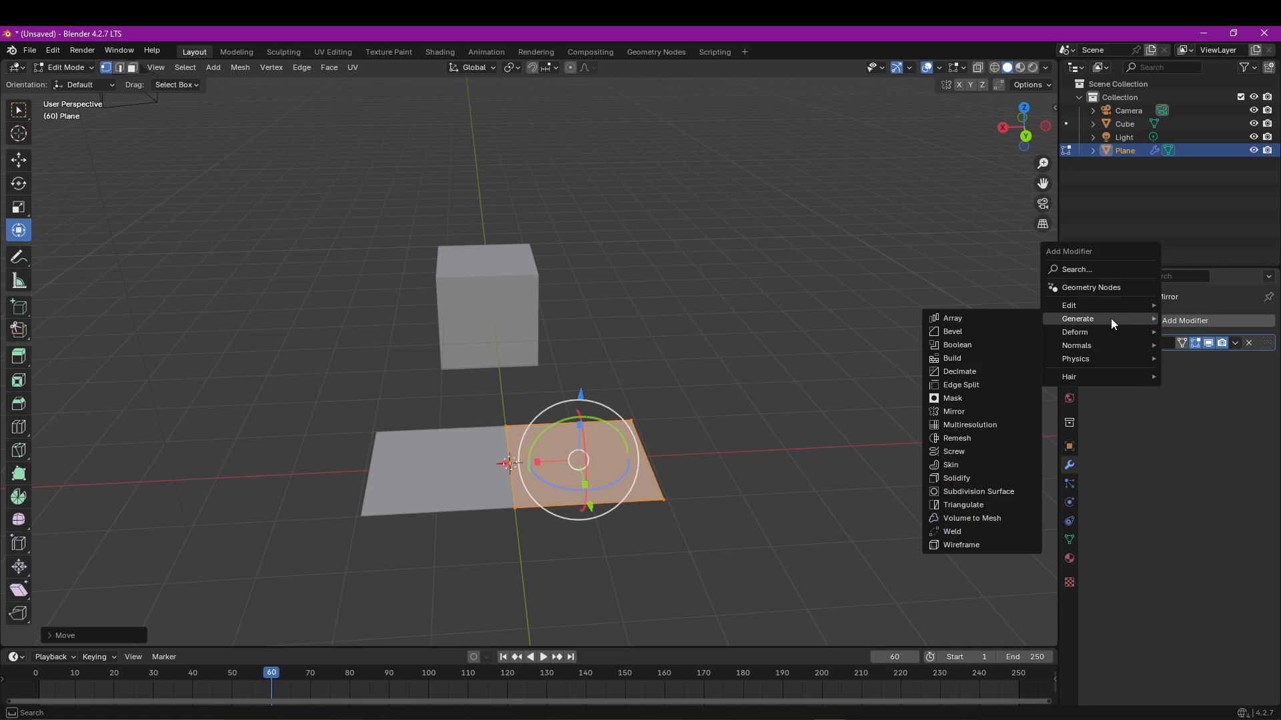
left_click(994, 493)
middle_click_drag(652, 443, 627, 457)
Step: Raise the subdivision's viewport and render levels to 3, and lower the viewport level again by two
left_click(1253, 398)
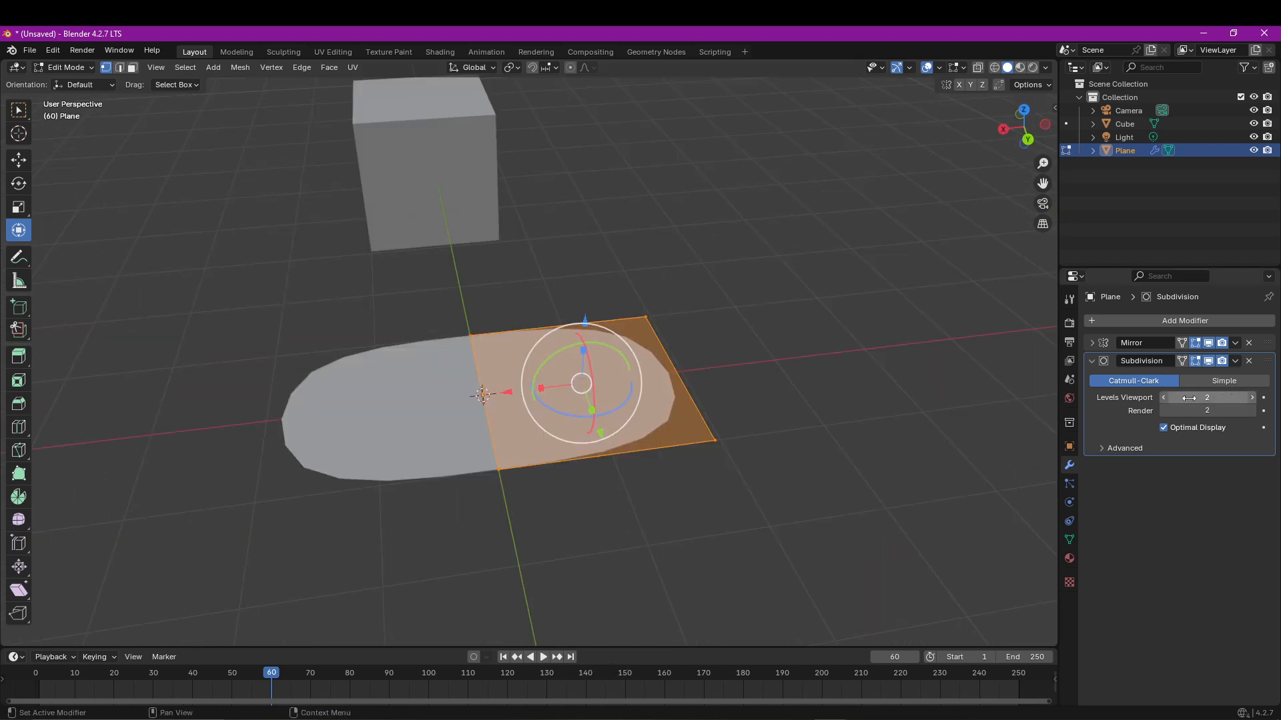
mouse_move(1214, 397)
left_mouse_down()
mouse_move(1193, 420)
mouse_move(1221, 421)
left_mouse_up()
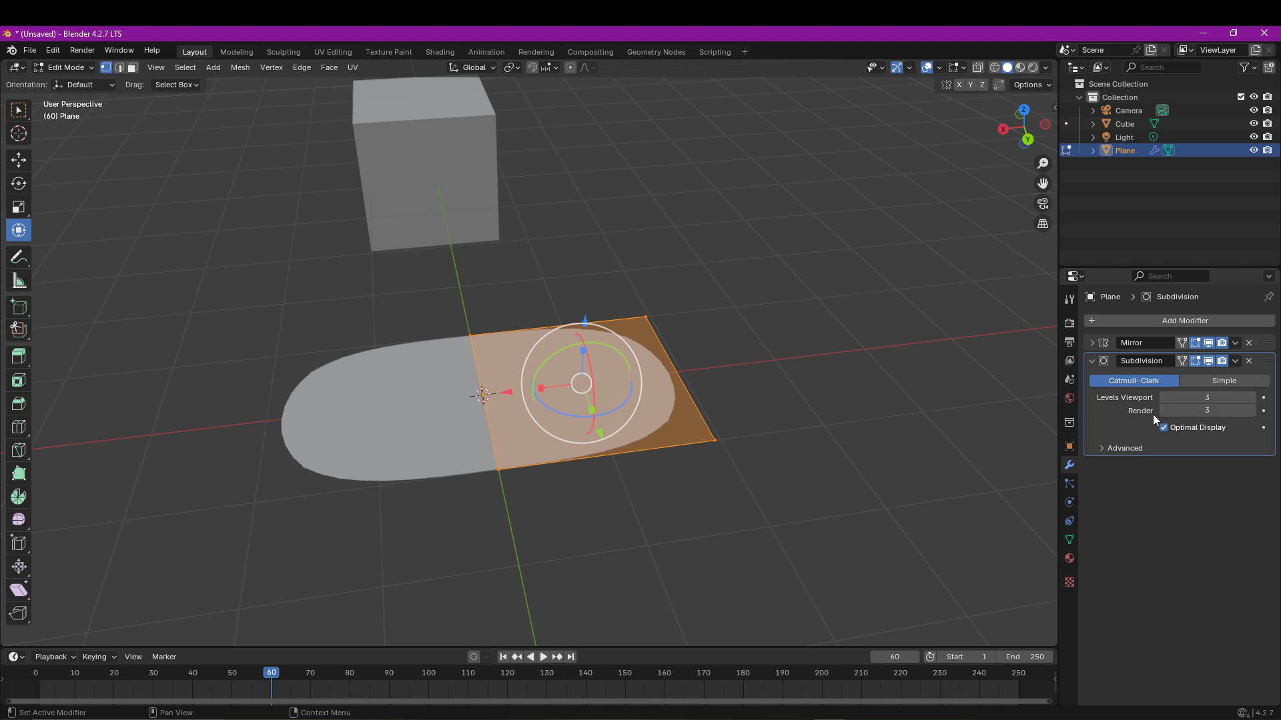
left_click(1165, 397)
left_click(1165, 398)
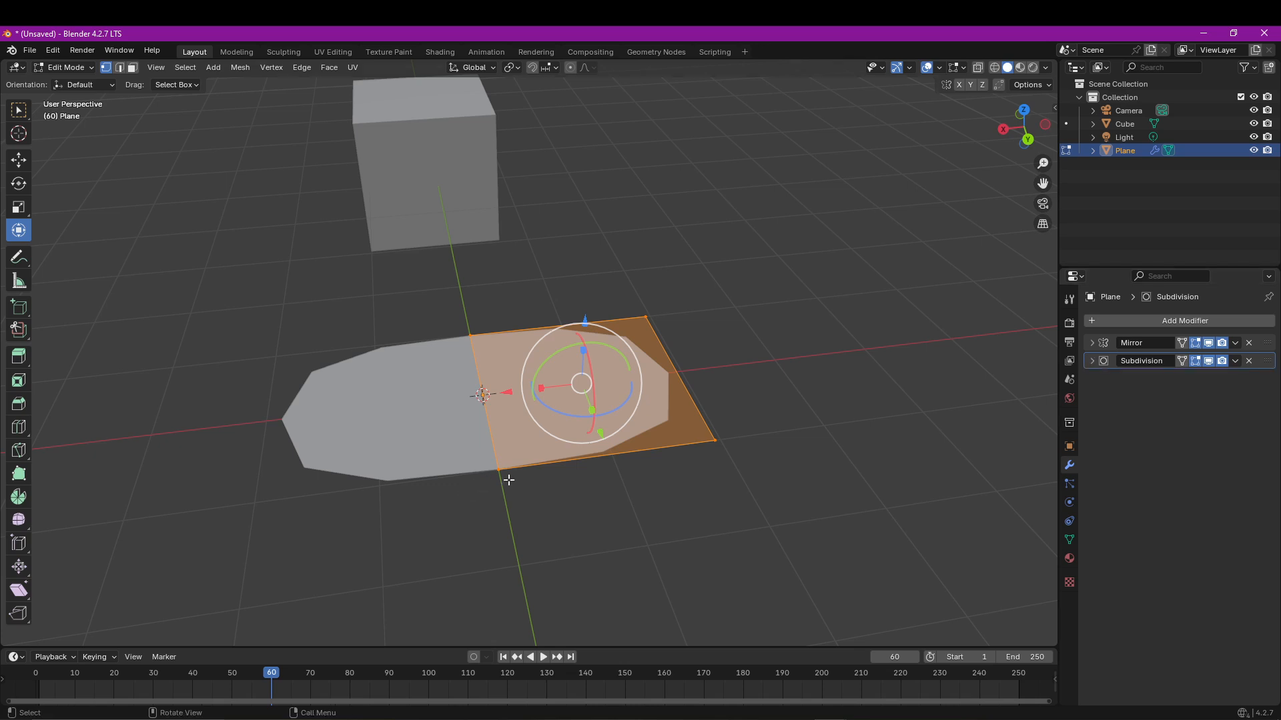
Step: Try placing the Subdivision modifier above the Mirror modifier in the plane's stack
middle_click_drag(542, 480, 515, 342)
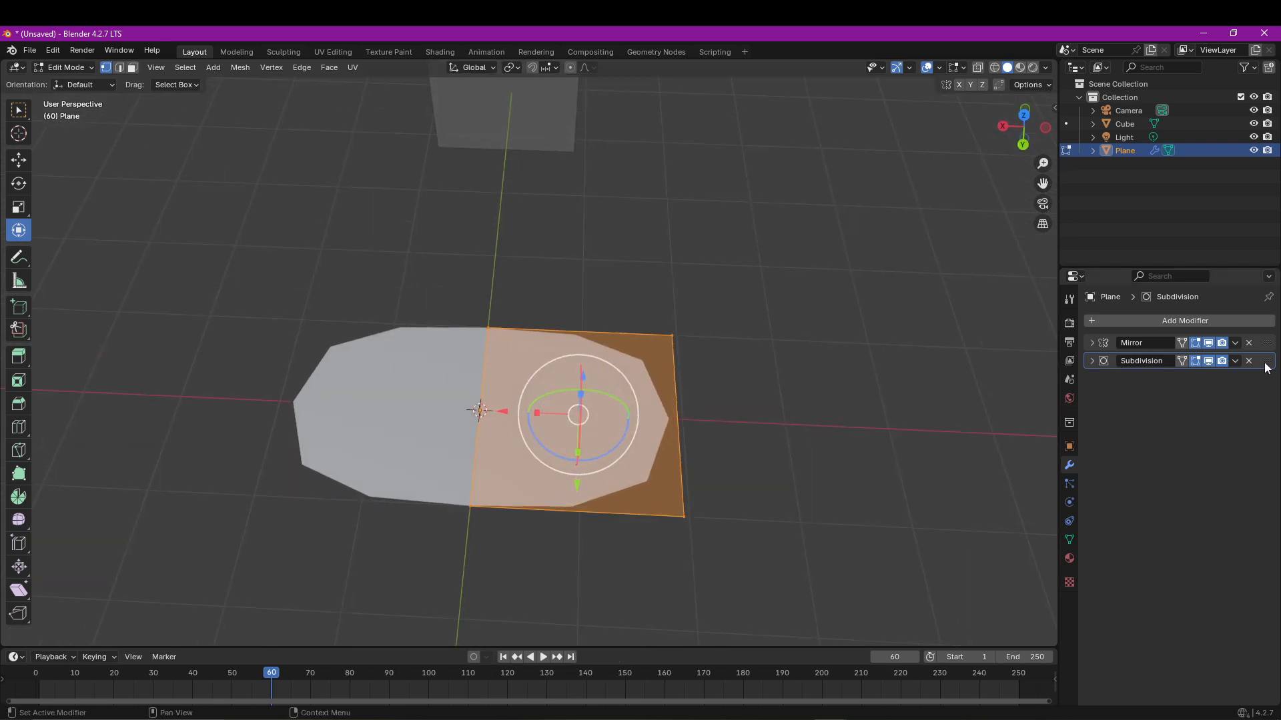
left_click_drag(1267, 368, 1260, 342)
middle_click_drag(475, 430, 492, 357)
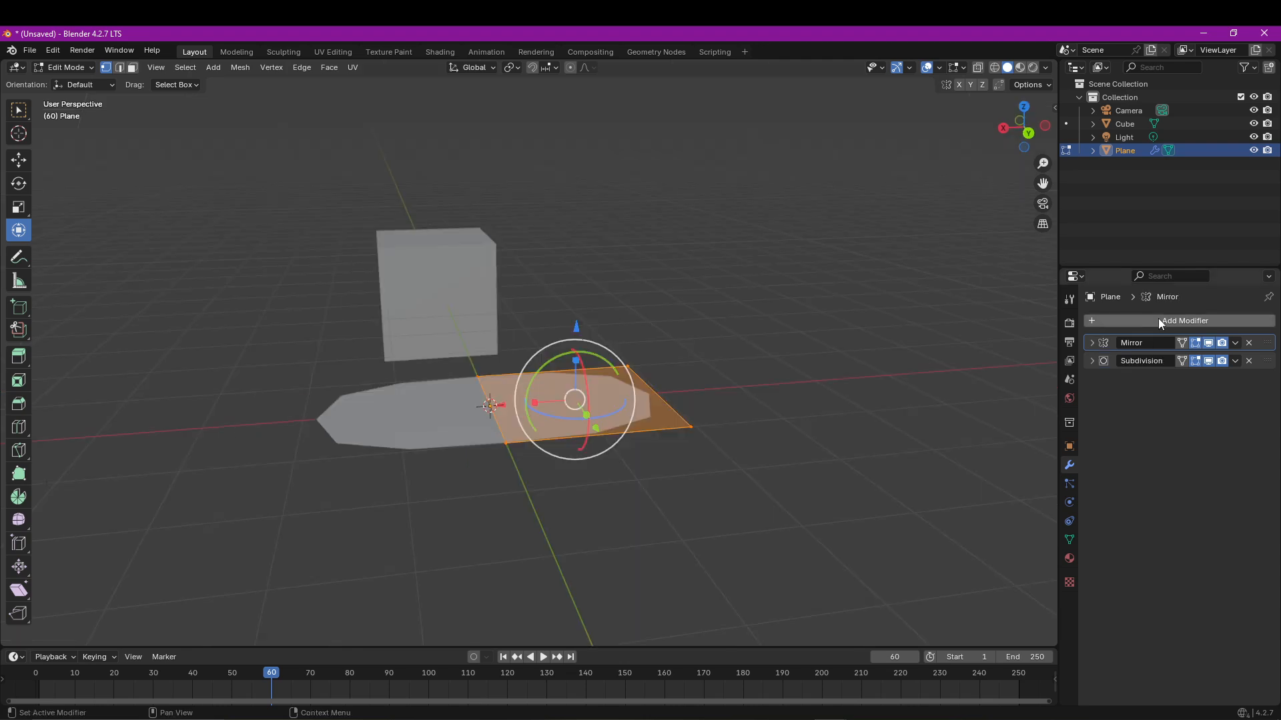
Step: Add a Solidify modifier to the plane and set its thickness to 0.1 m
left_click(1158, 318)
mouse_move(1159, 319)
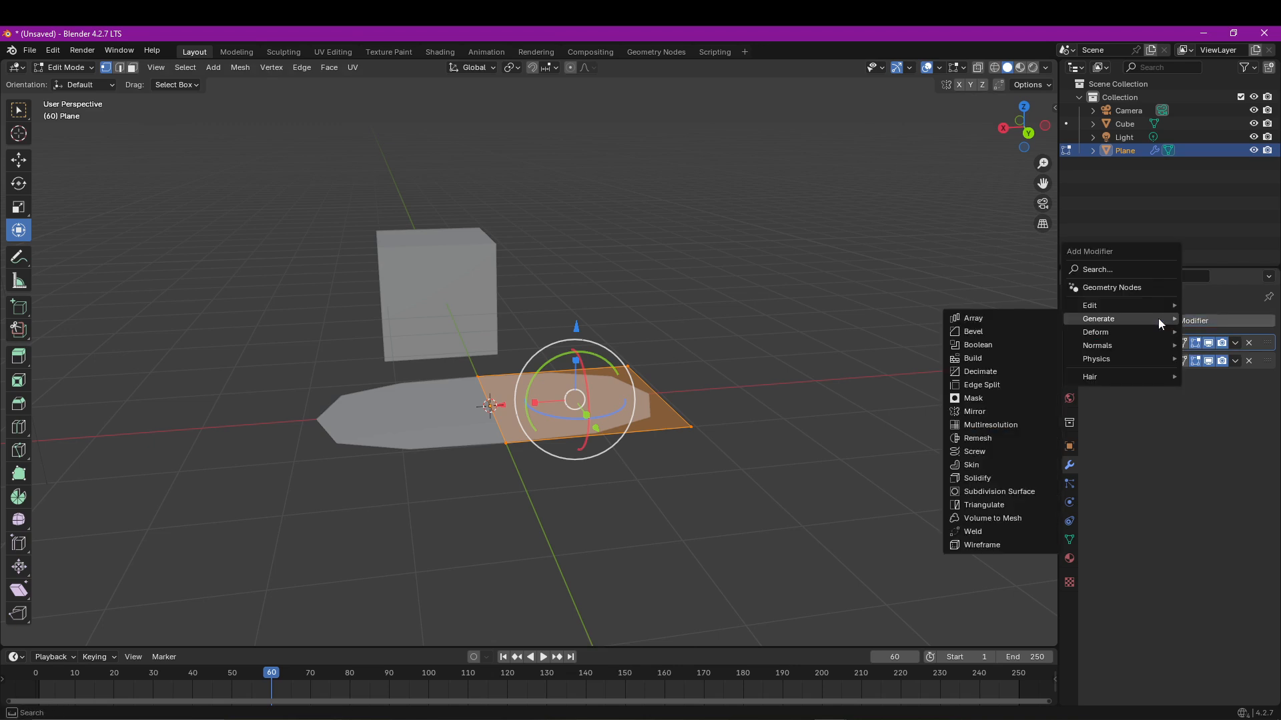
left_click(1005, 479)
middle_click_drag(734, 481, 669, 434)
left_click_drag(1189, 411, 1207, 411)
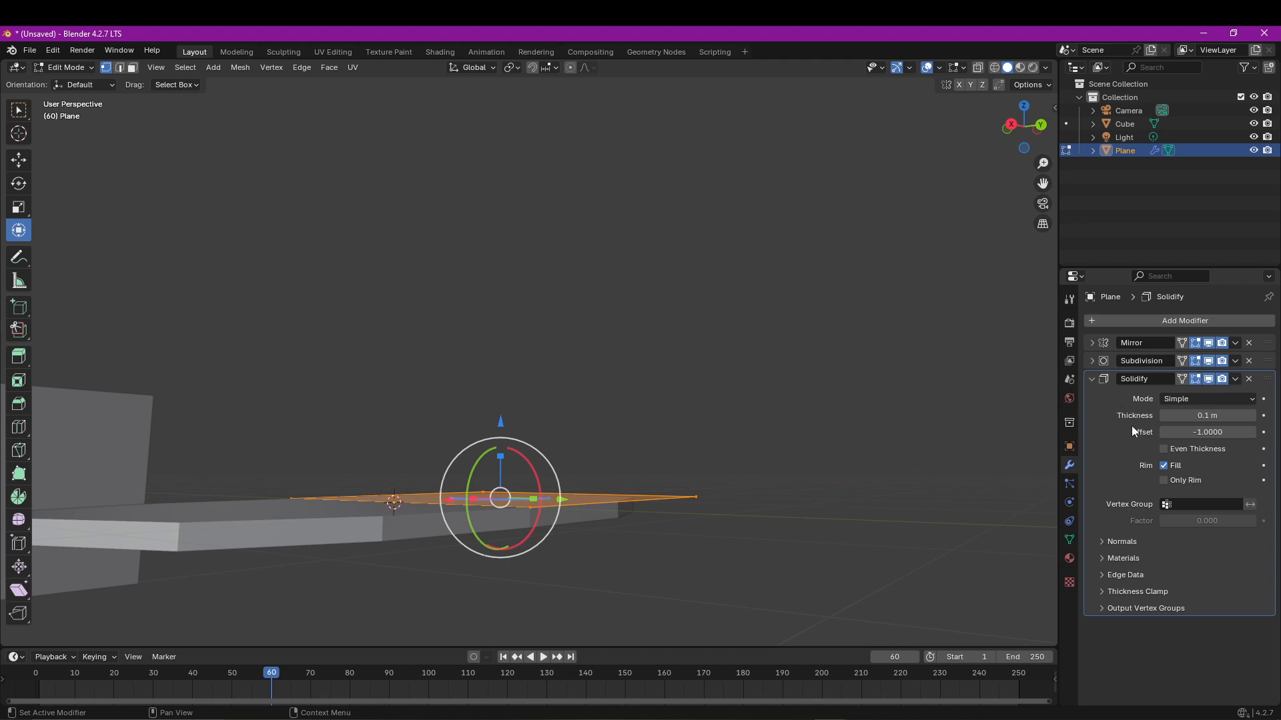
Step: Try the Solidify modifier without the rim Fill, inspect the slab's open edges and undo the change
middle_click_drag(886, 532, 1166, 480)
left_click(1164, 465)
middle_click_drag(834, 533, 274, 519)
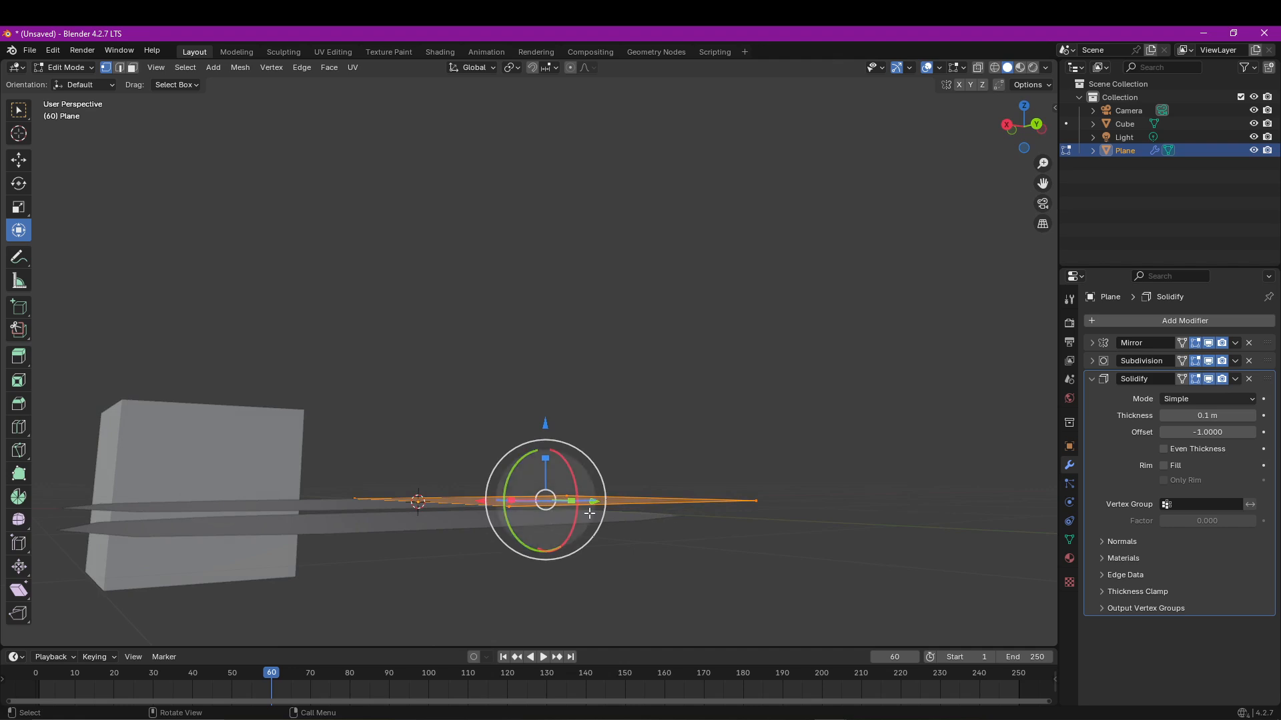
key("ctrl+z")
key("ctrl+z")
mouse_move(589, 514)
middle_mouse_down()
mouse_move(606, 549)
mouse_move(611, 520)
middle_mouse_up()
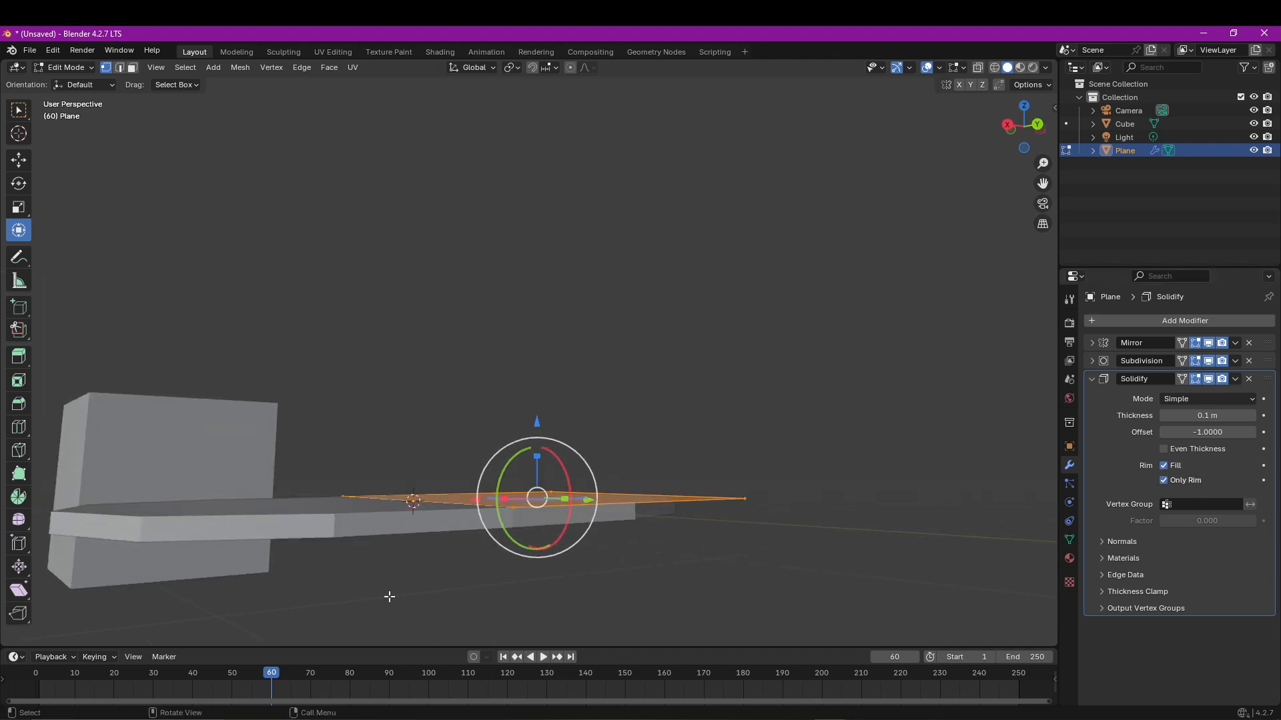
Step: Toggle the Solidify modifier's Only Rim and Fill options to compare them from below, ending with Only Rim off
middle_click_drag(427, 600, 257, 429)
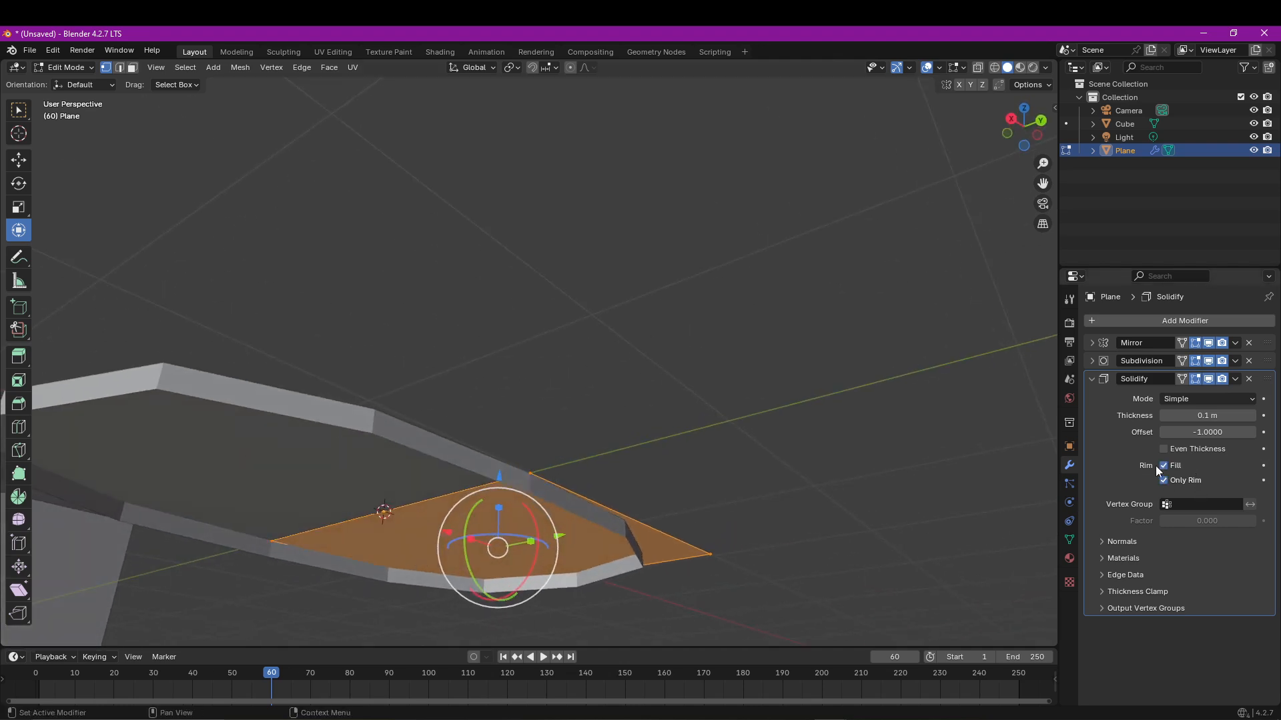
left_click(1168, 478)
left_click(1168, 478)
left_click(1167, 478)
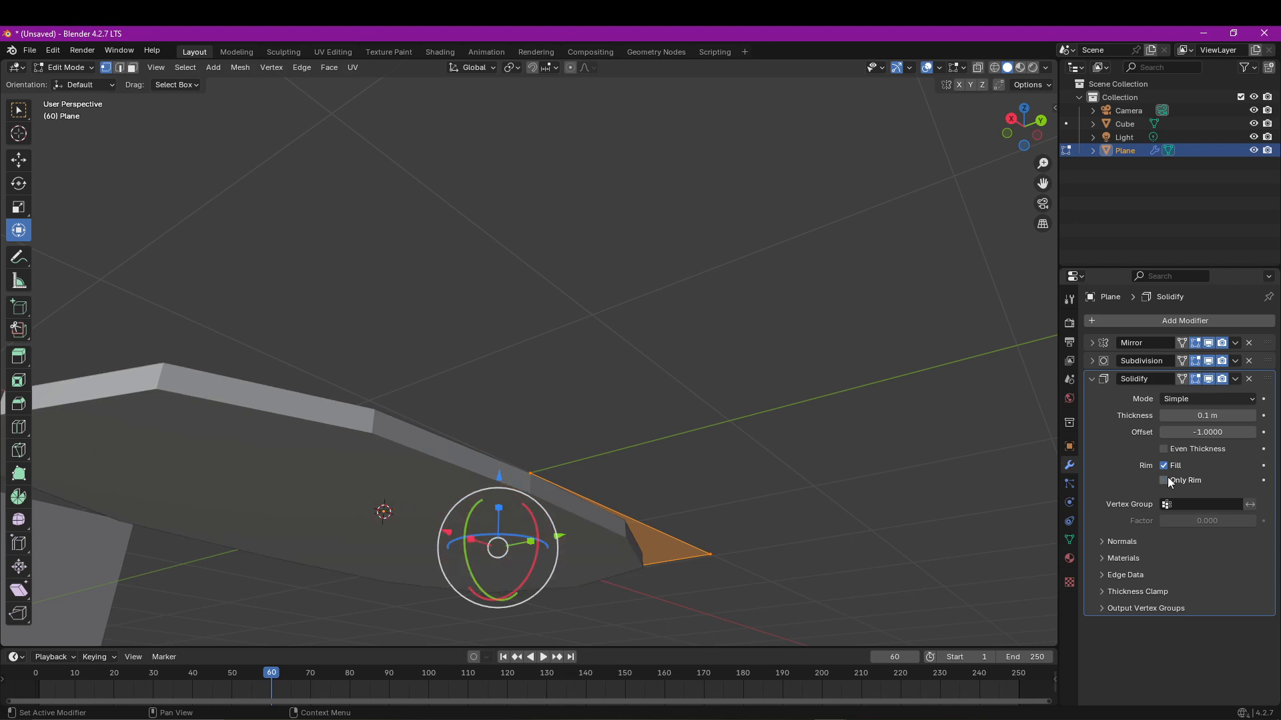
left_click(1167, 478)
left_click(1166, 466)
left_click(1165, 467)
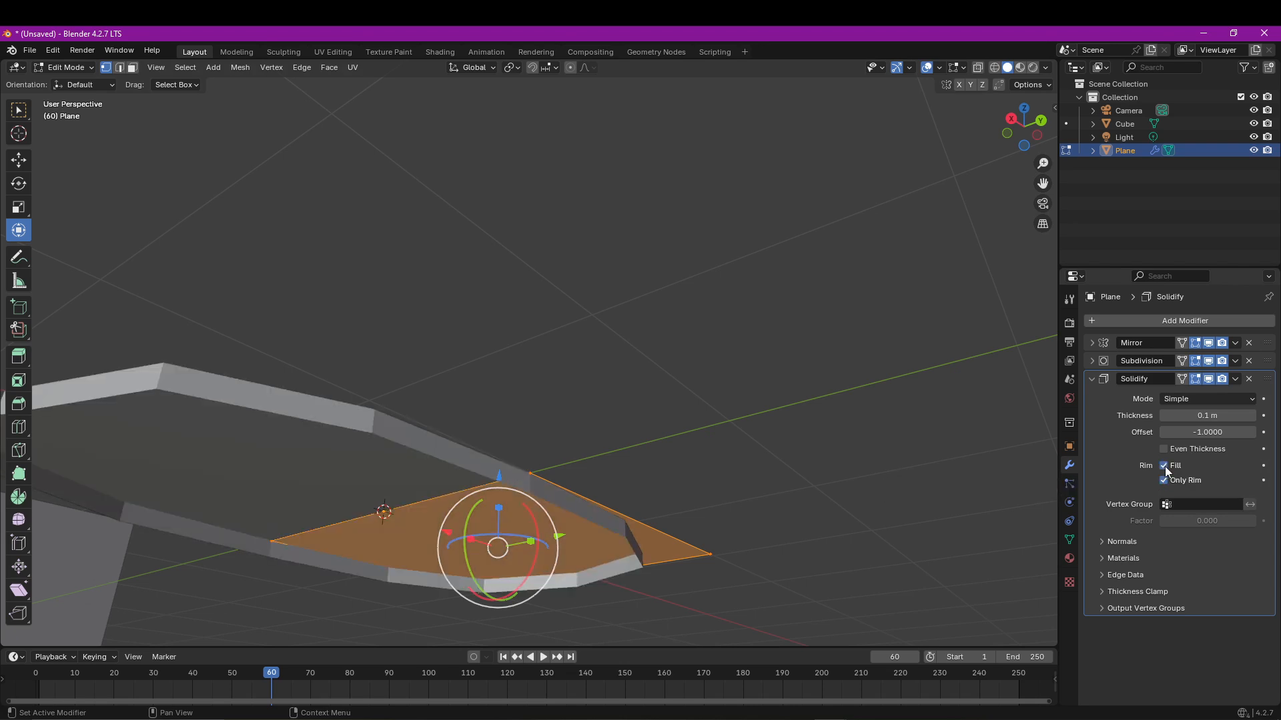
left_click(1163, 478)
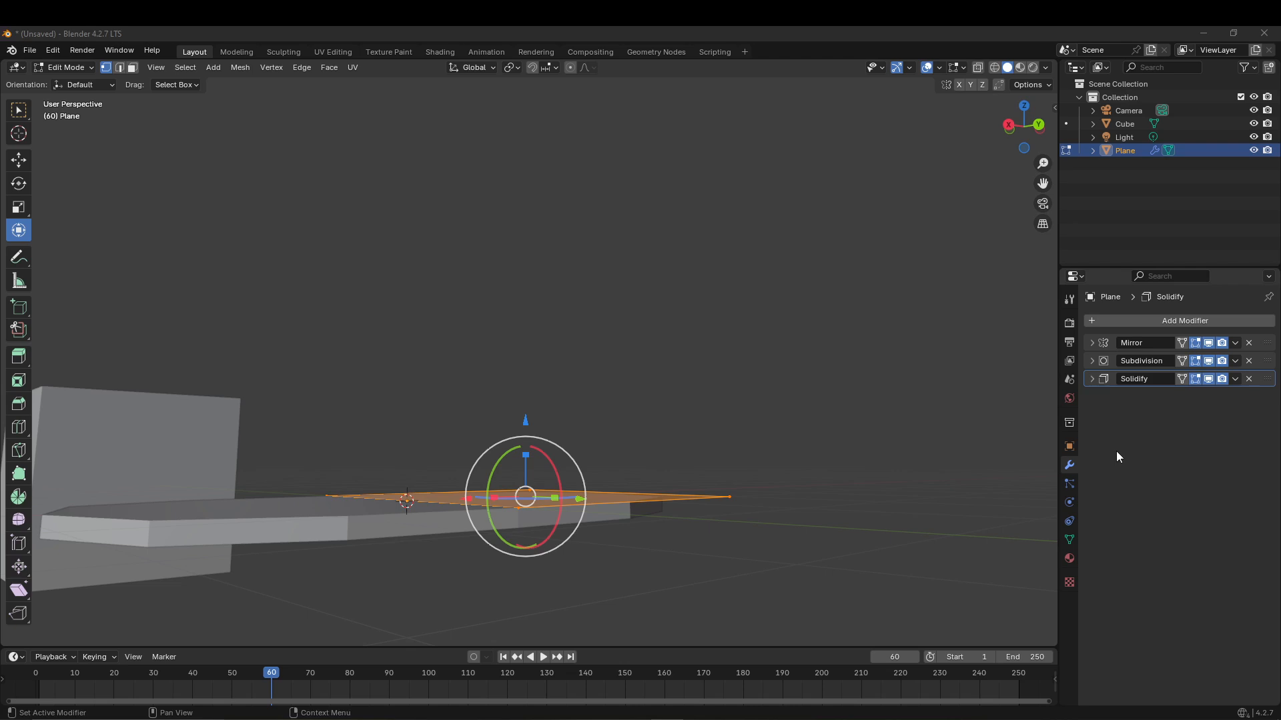
Step: Remove the Solidify, Subdivision and Mirror modifiers from the plane and return to Object Mode
middle_click_drag(674, 480, 681, 515)
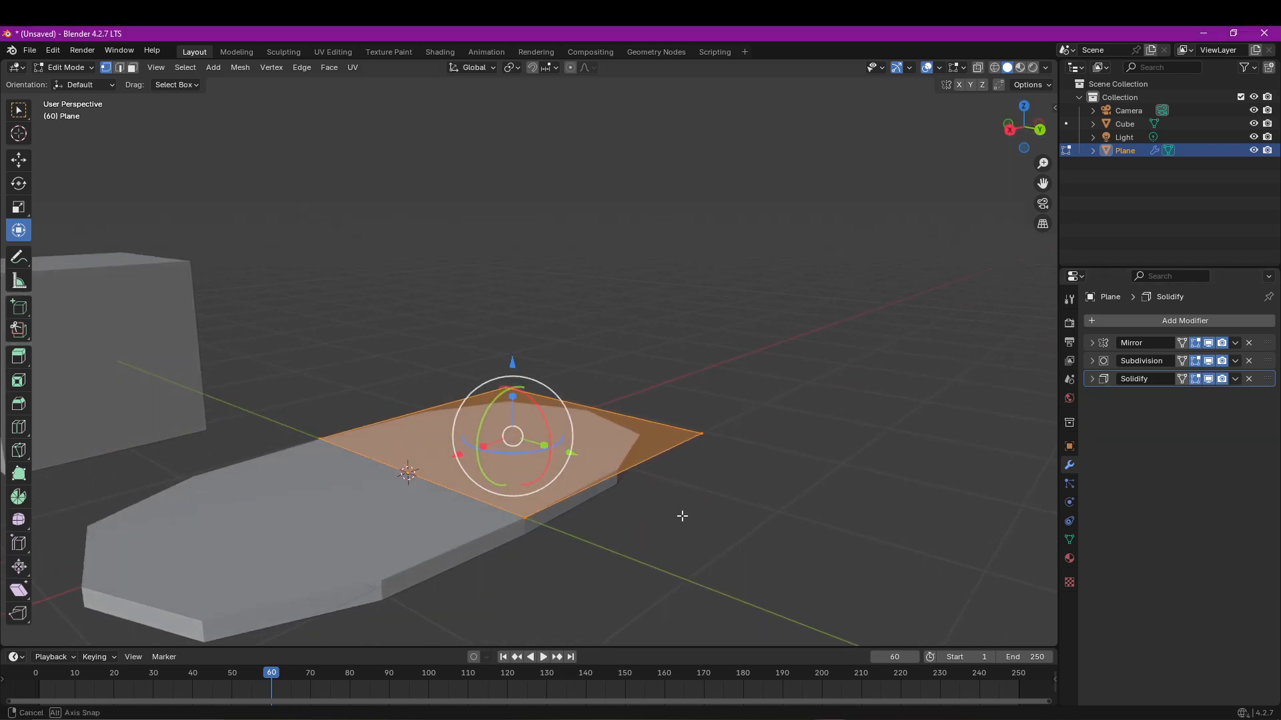
middle_click_drag(748, 436, 722, 449)
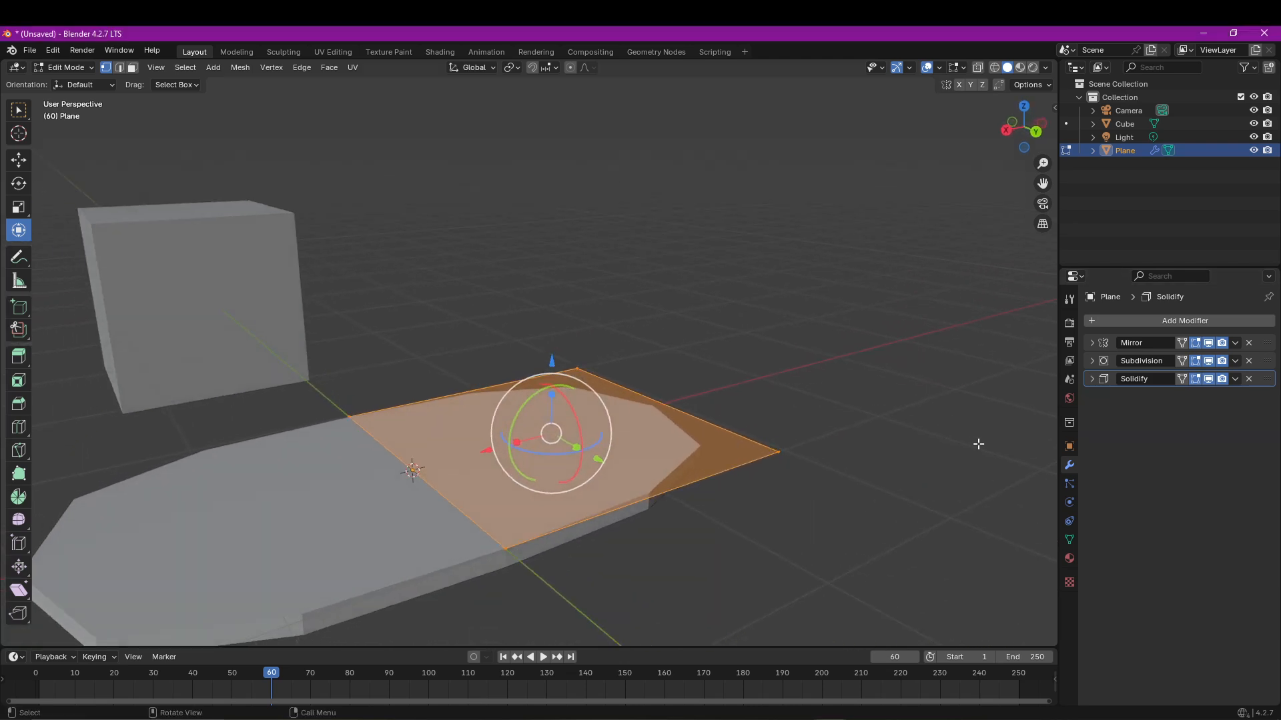
left_click(1249, 379)
left_click(1249, 361)
left_click(1249, 343)
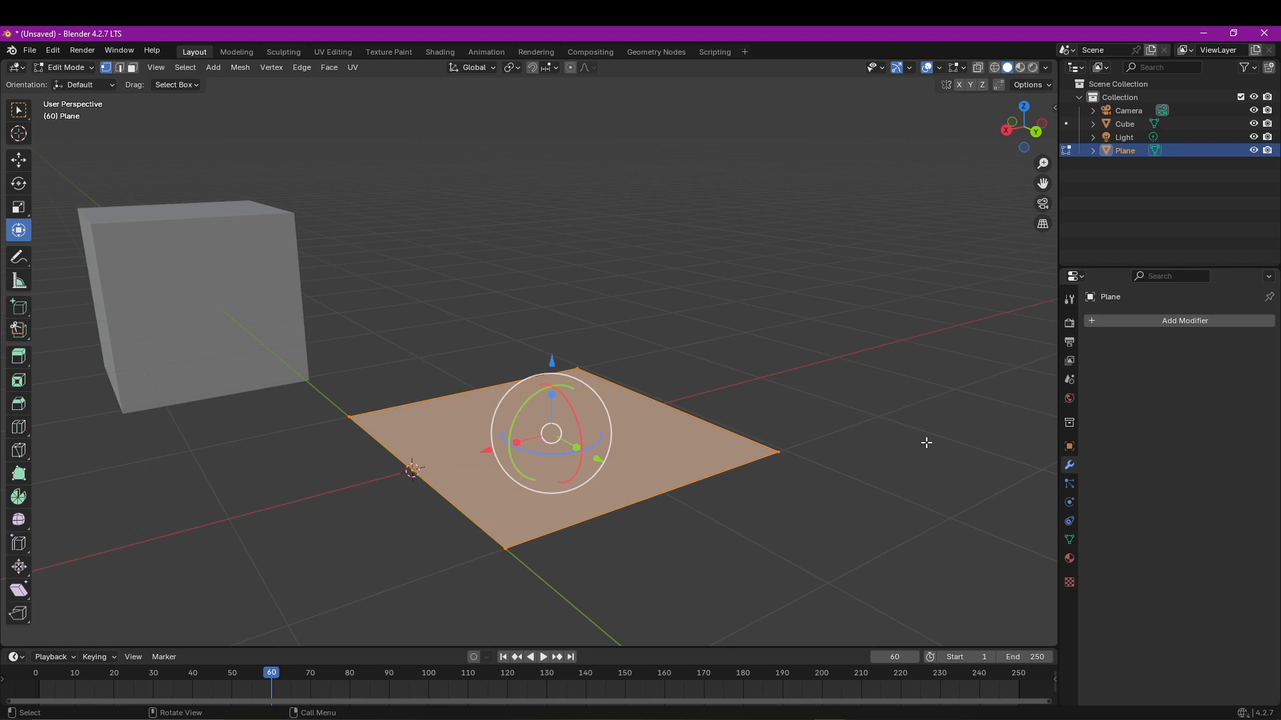
scroll(767, 446, "down", 2)
key("Tab")
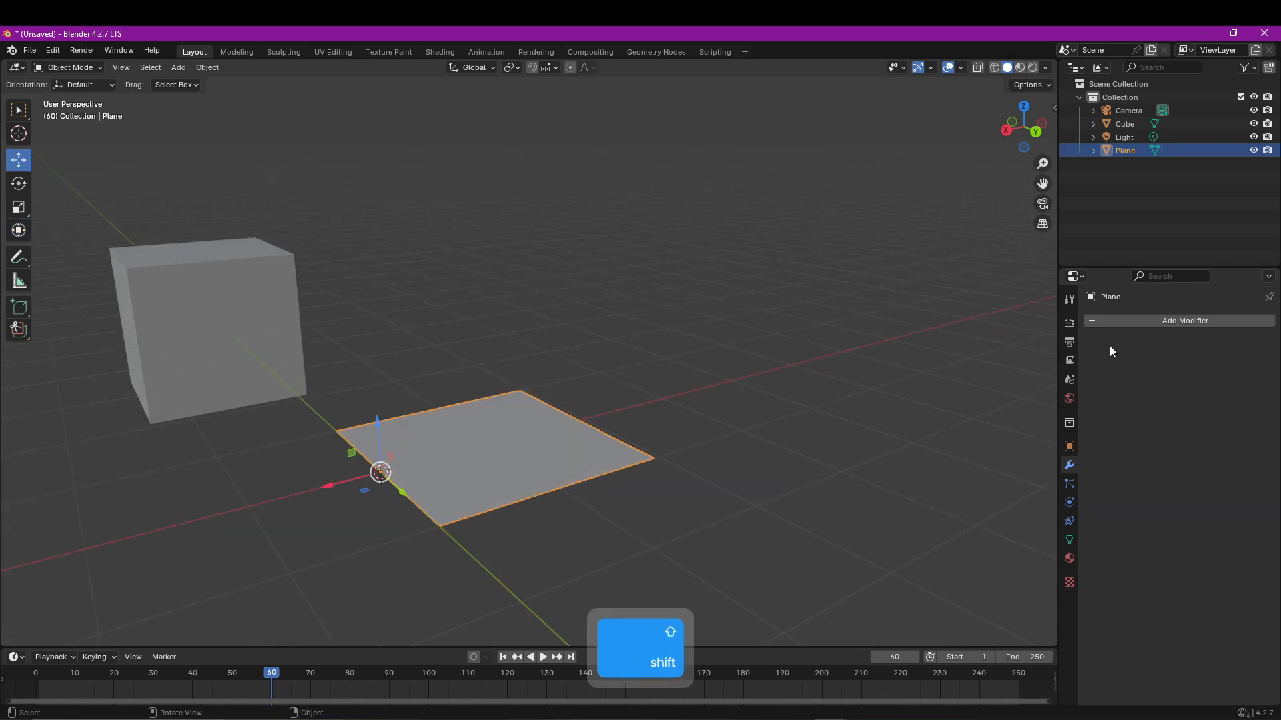
Step: Add a Displace modifier to the plane and adjust its strength to 0 and midlevel to 0.514
left_click(1159, 320)
mouse_move(1120, 336)
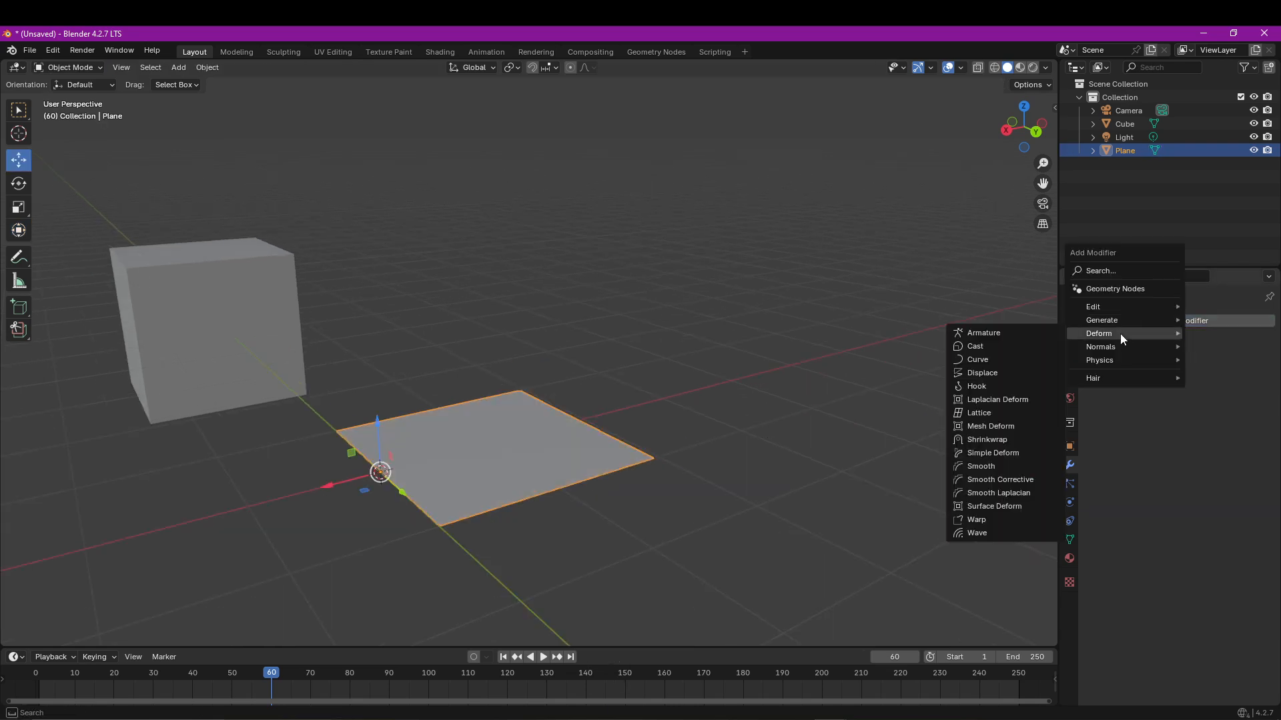
left_click(982, 373)
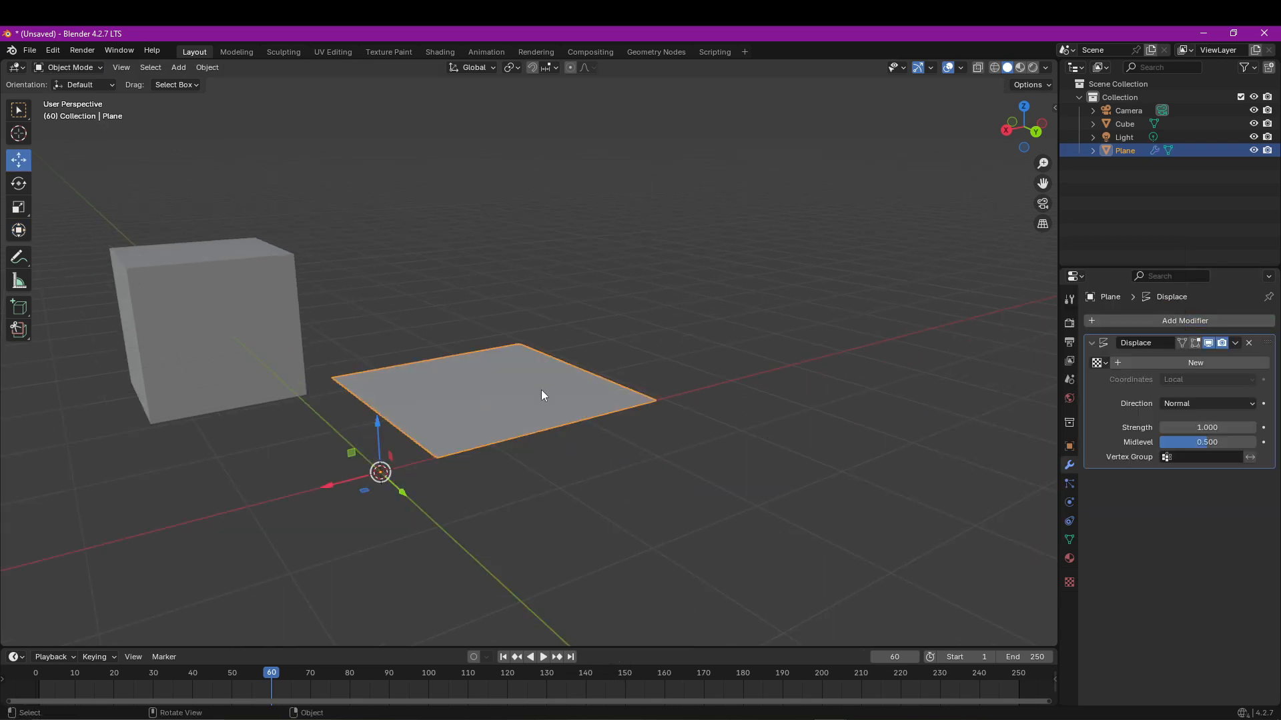
middle_click_drag(479, 387, 651, 470)
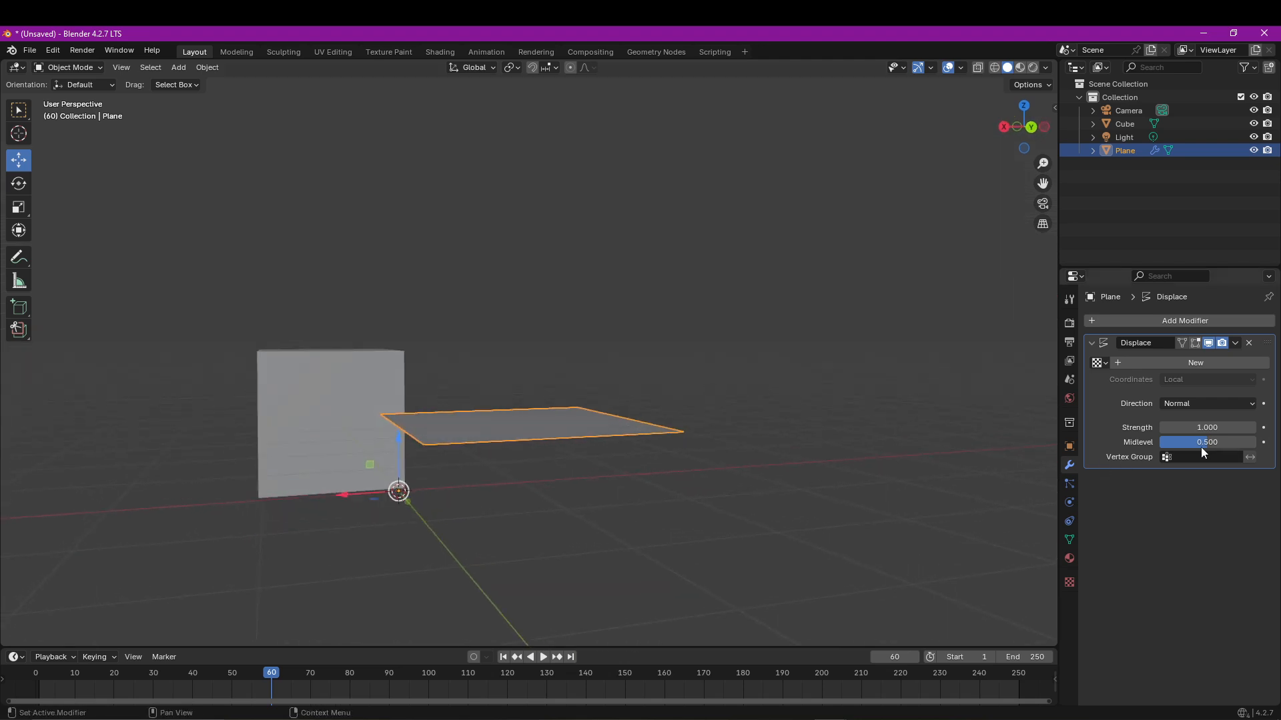
mouse_move(1204, 427)
left_mouse_down()
mouse_move(1254, 428)
mouse_move(1192, 428)
mouse_move(1205, 428)
mouse_move(1181, 443)
mouse_move(1219, 427)
mouse_move(1200, 427)
left_mouse_up()
middle_click_drag(594, 421, 559, 451, "shift")
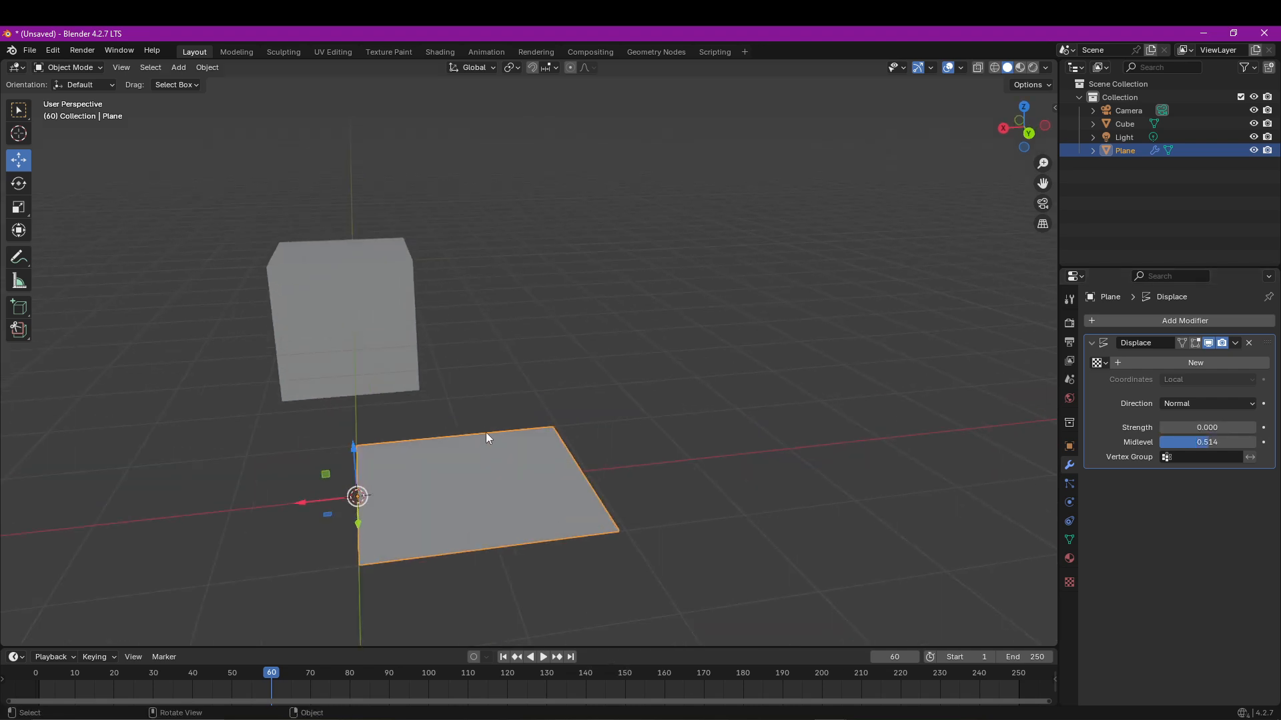
Step: Subdivide the plane's whole mesh in Edit Mode and raise the number of cuts to build a dense grid
key("Tab")
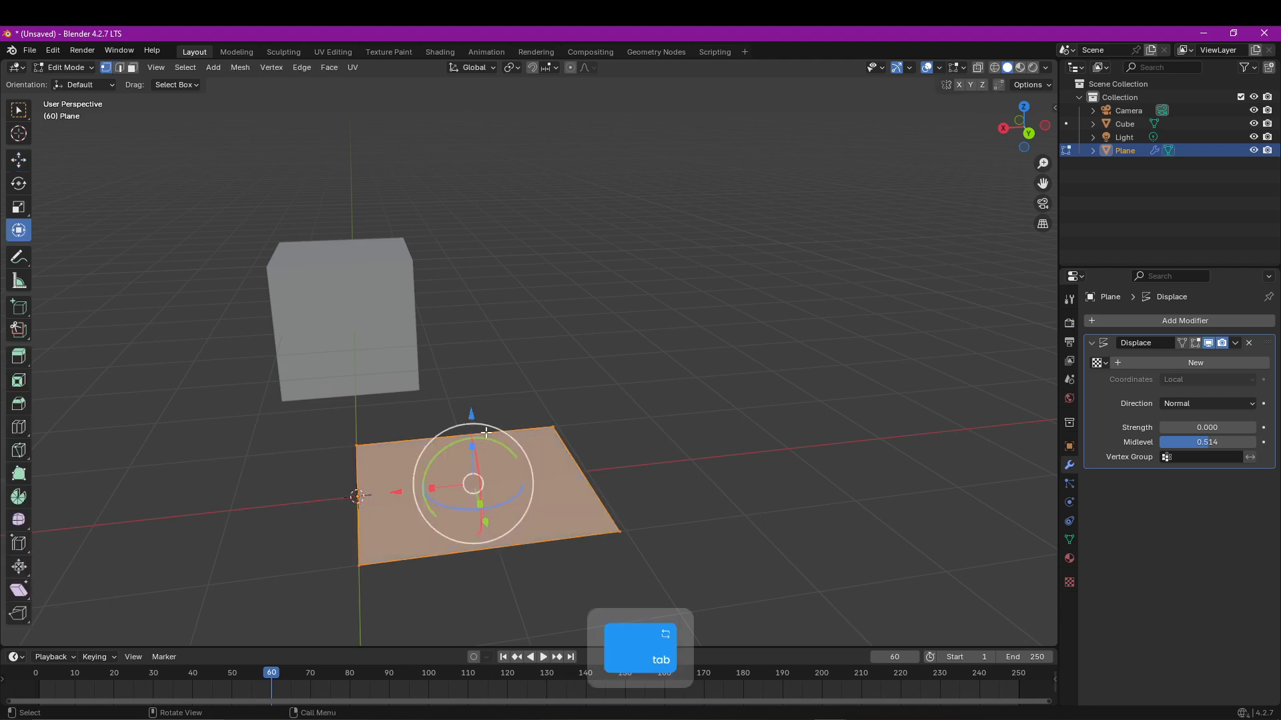
right_click(486, 433)
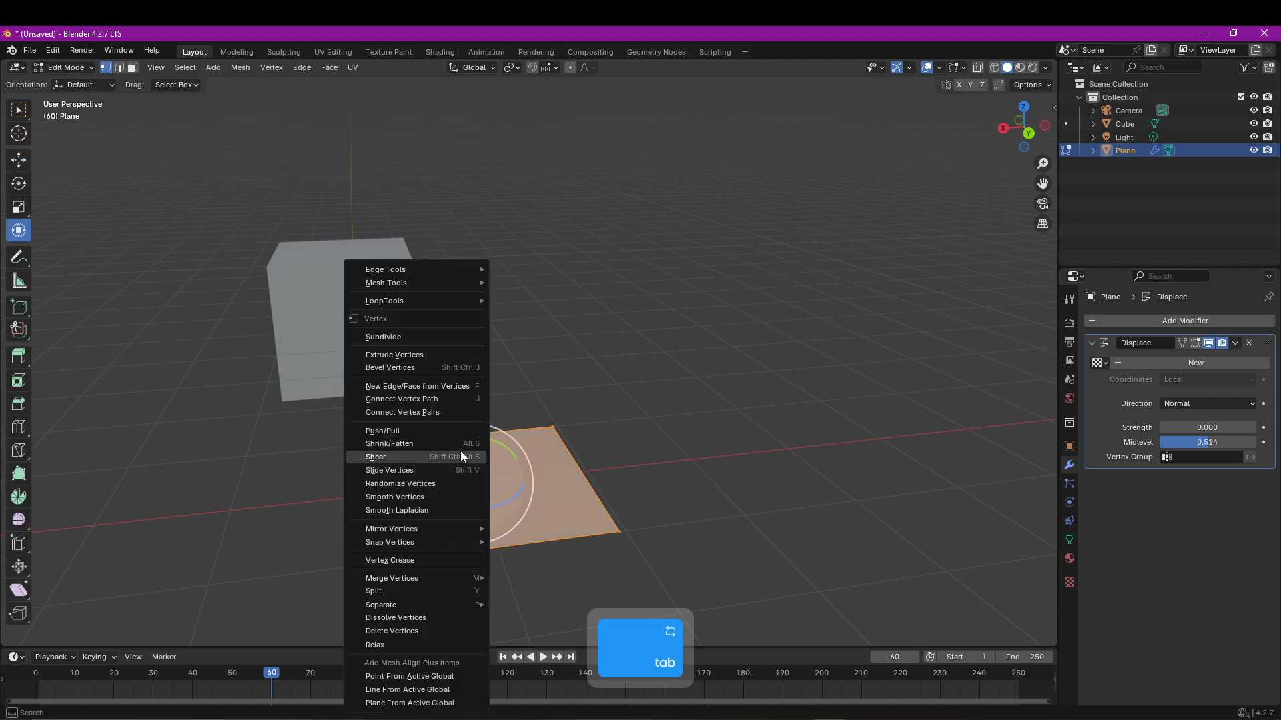
left_click(404, 337)
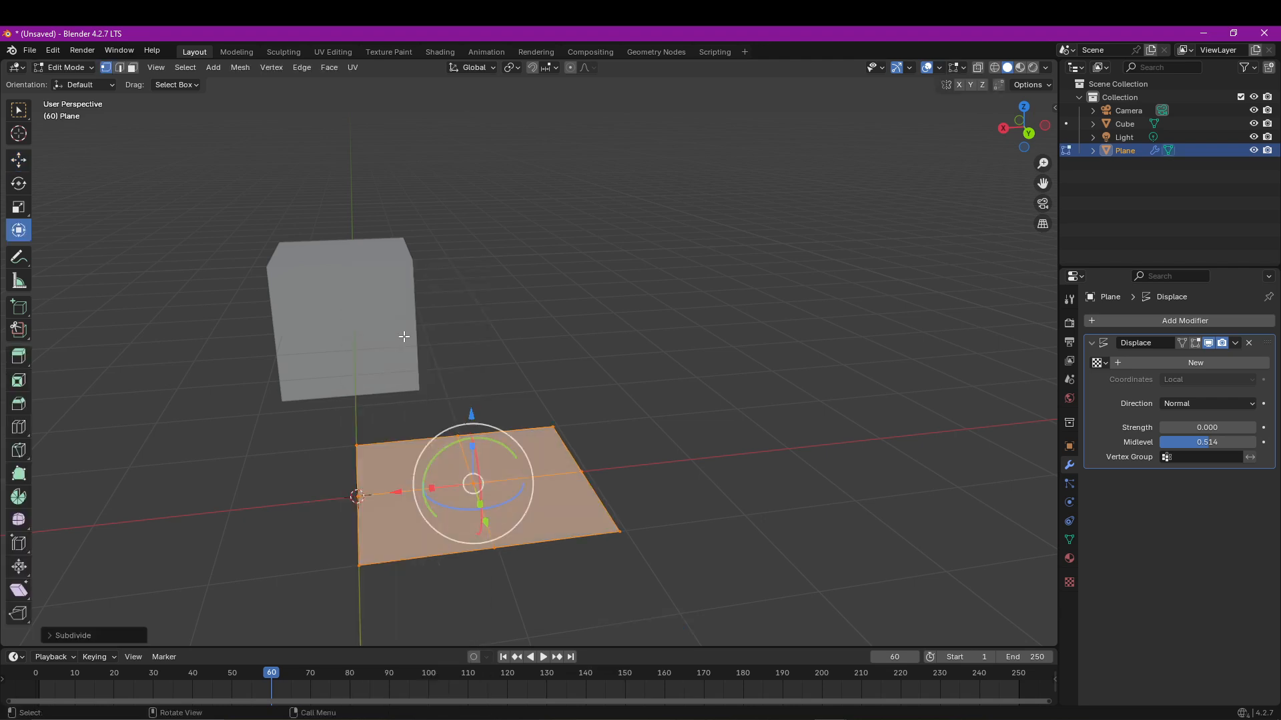
left_click(94, 634)
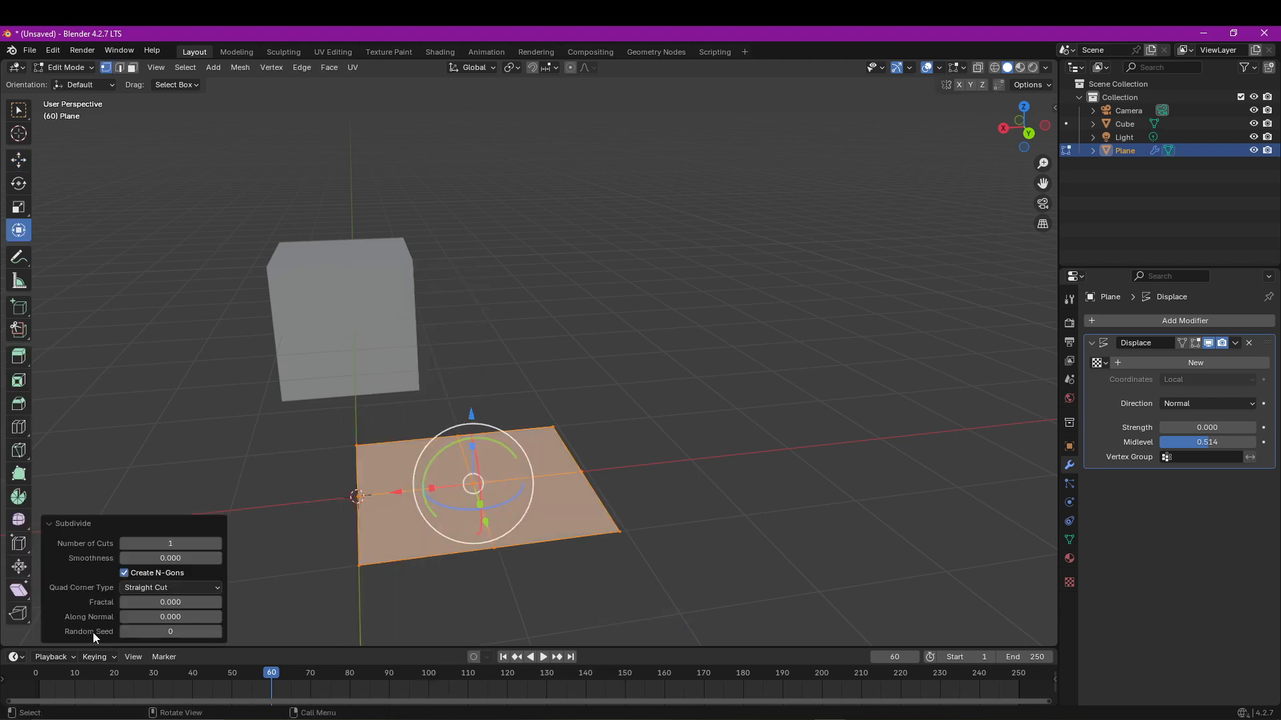
left_click(218, 545)
left_click(218, 545)
left_click(218, 545)
left_click(218, 544)
left_click(219, 544)
left_click(218, 545)
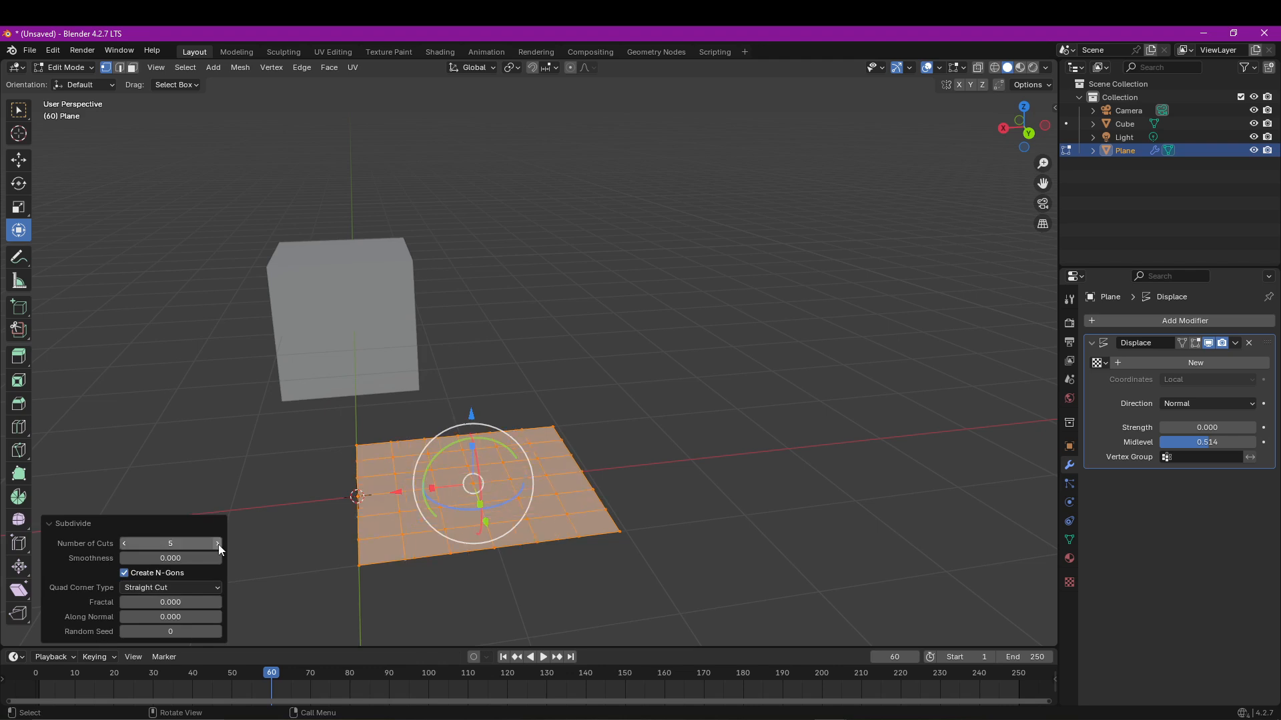
left_click(218, 544)
Step: Subdivide the plane's grid once more with 1 cut and return to Object Mode
right_click(533, 460)
left_click(503, 335)
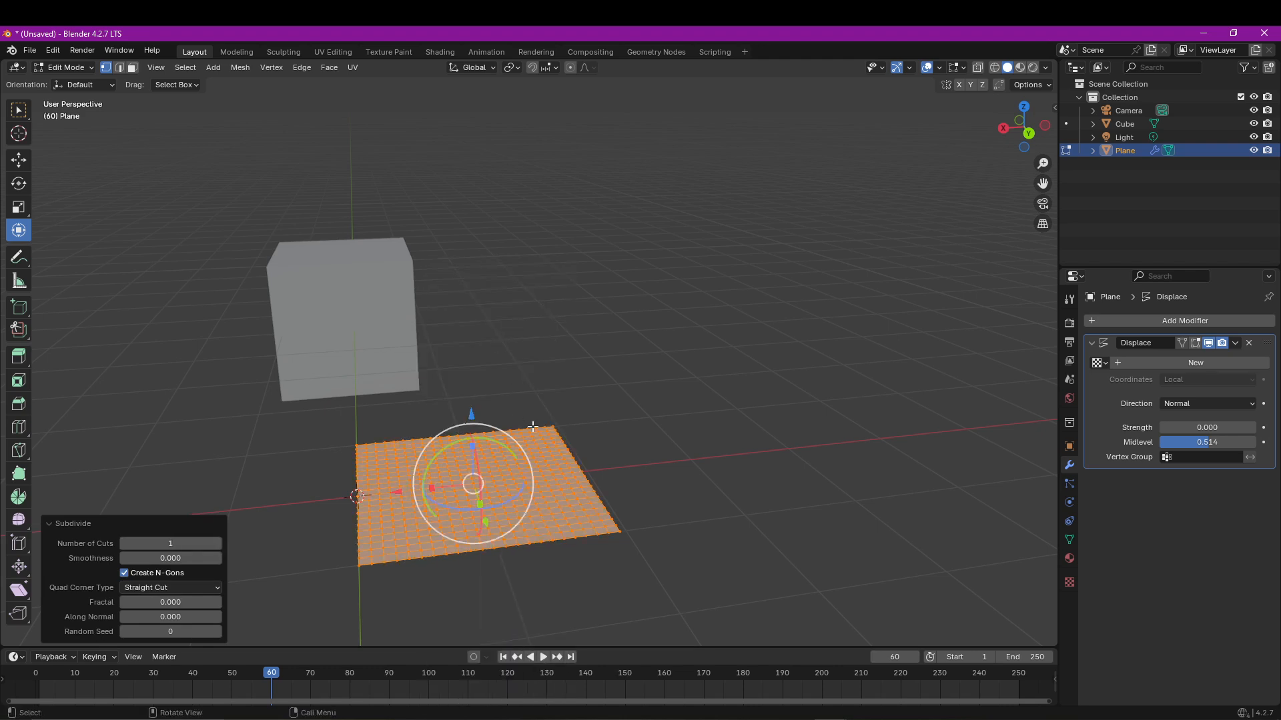
key("Tab")
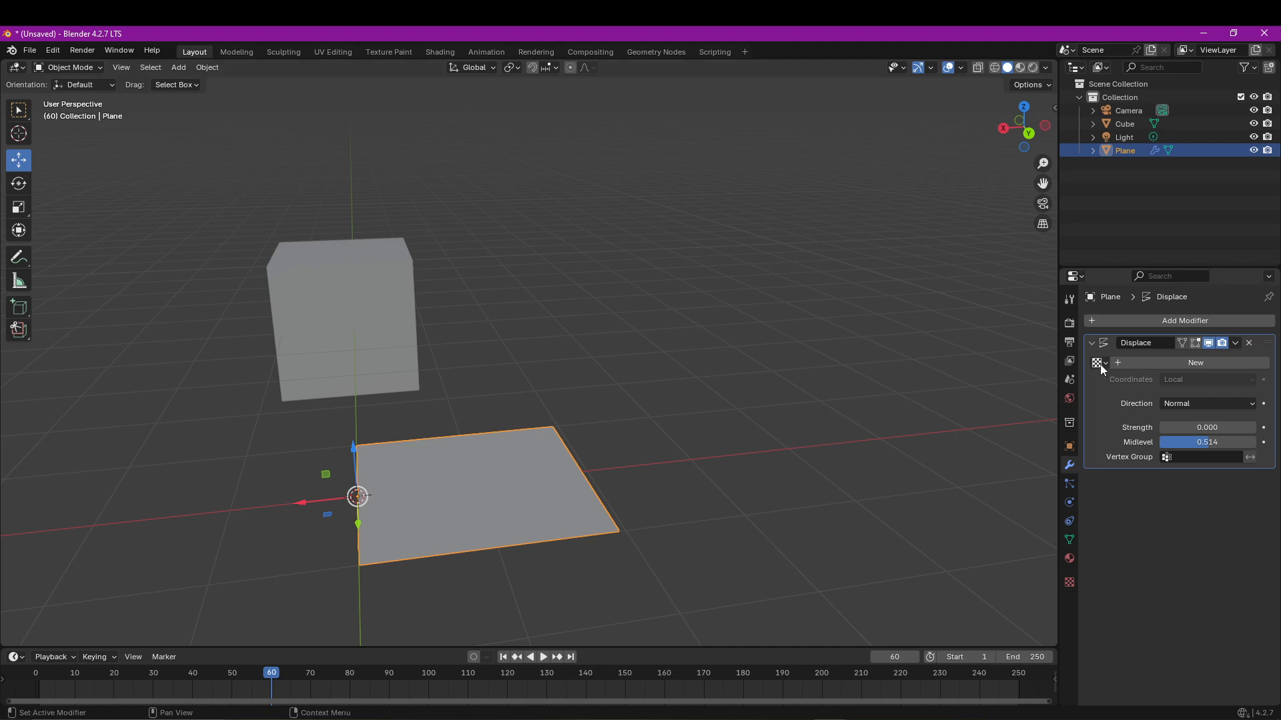
Step: Create a new texture for the Displace modifier, set its type to Clouds with size 0.54, and return to the modifier settings
left_click(1167, 363)
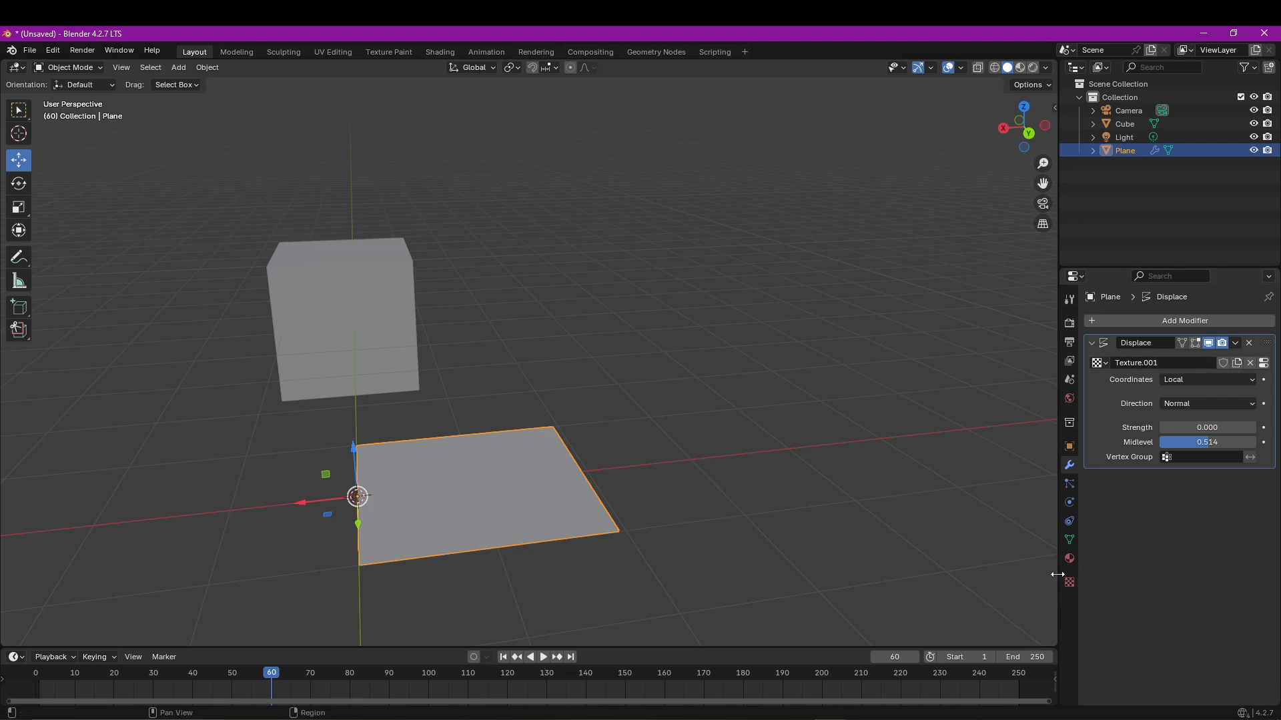
left_click(1263, 364)
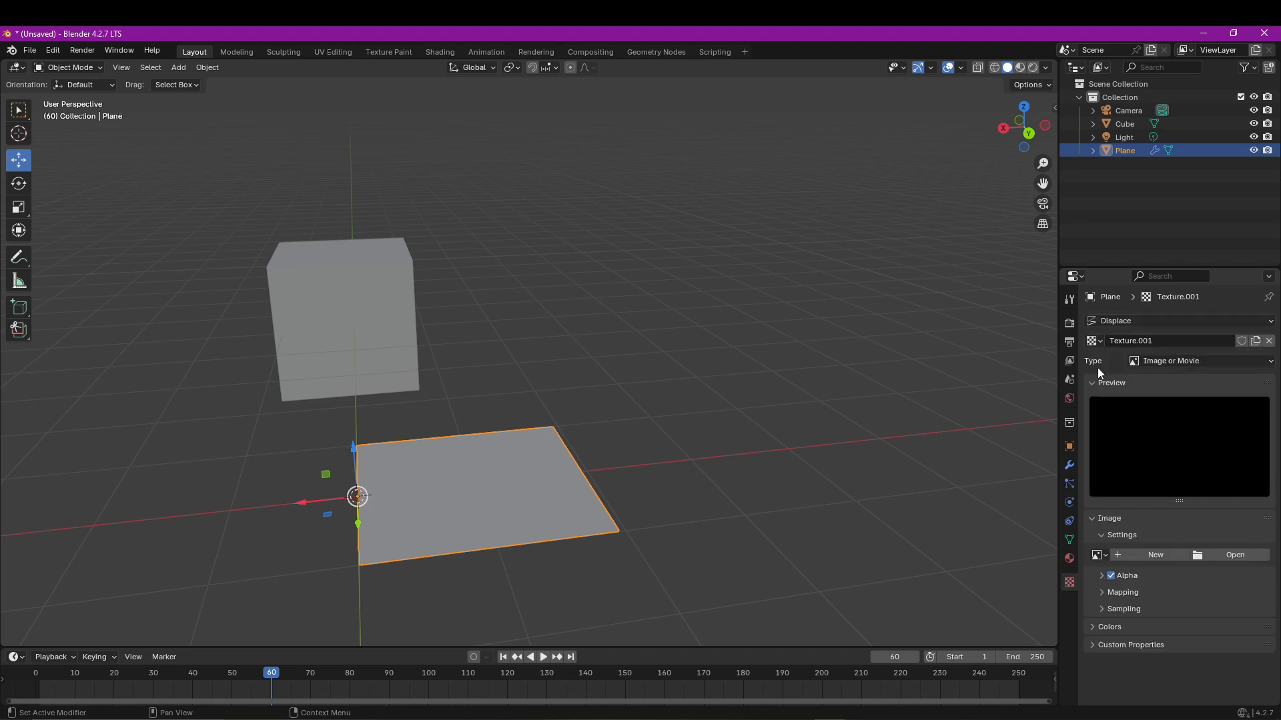
left_click(1192, 362)
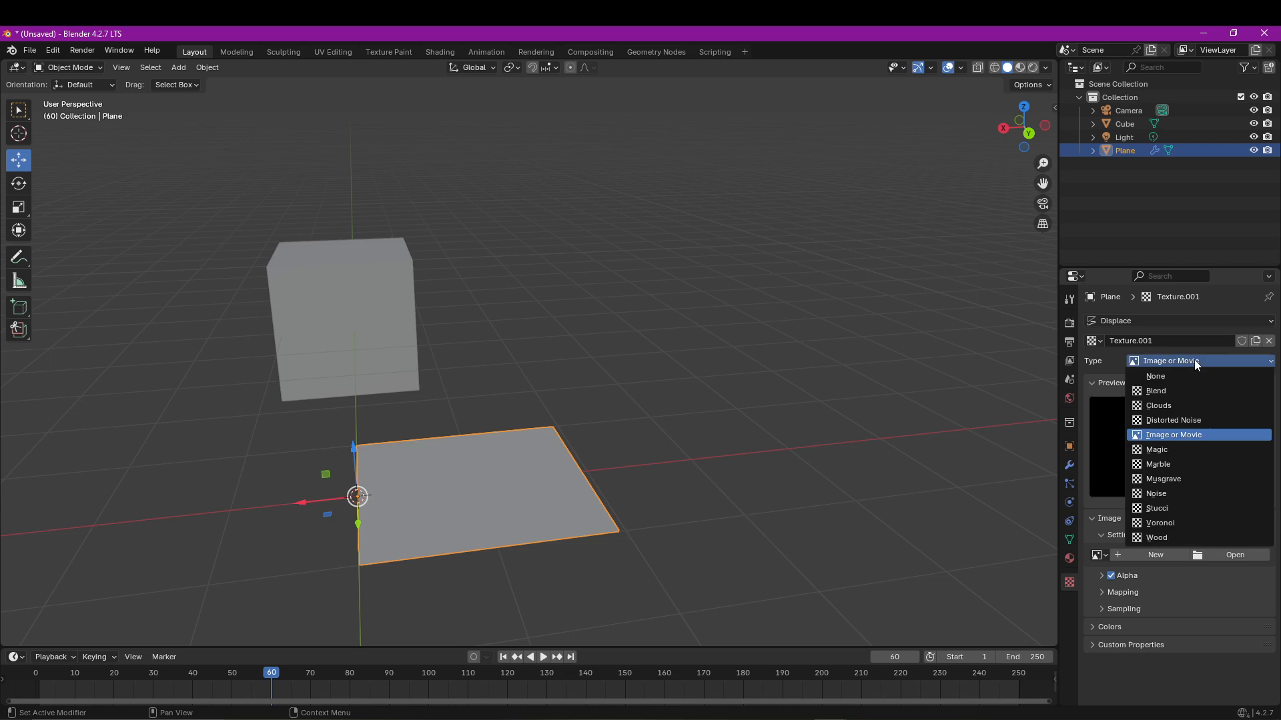
left_click(1182, 404)
left_click_drag(1207, 599, 1226, 598)
left_click(1070, 469)
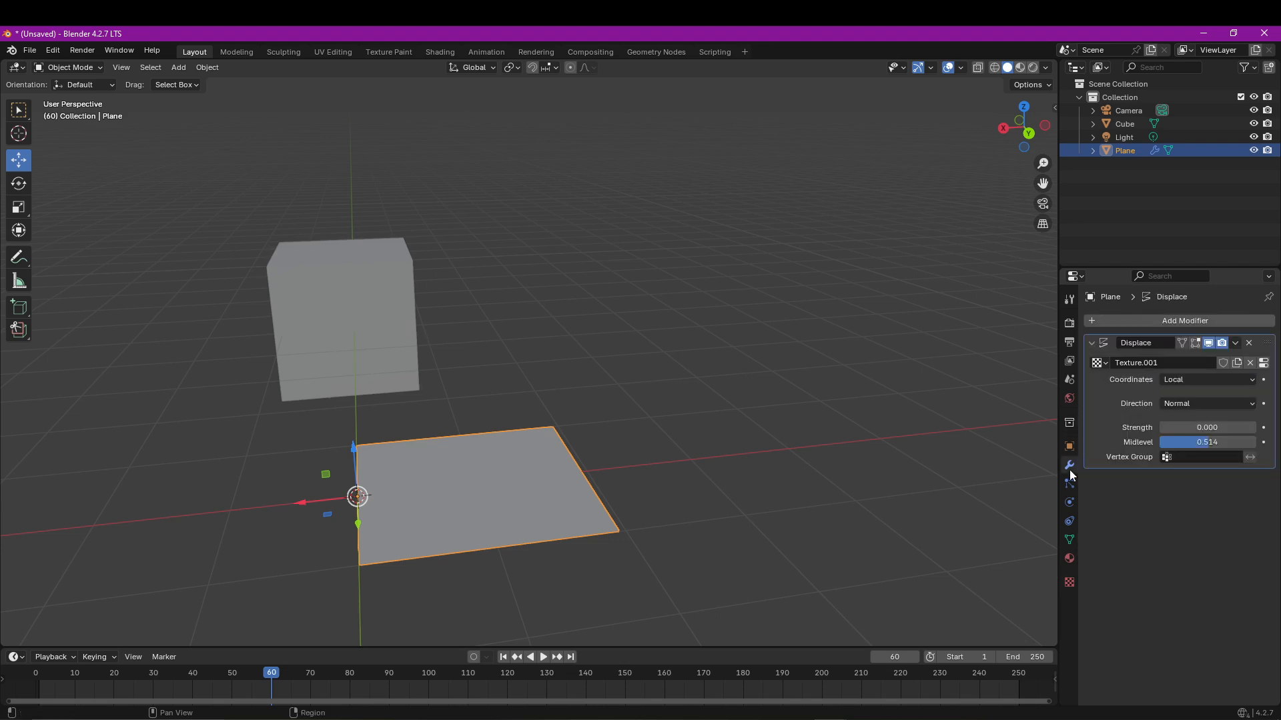
Step: Set the Displace modifier's strength to 1 and the Clouds texture's size to 0.68
left_click(1201, 427)
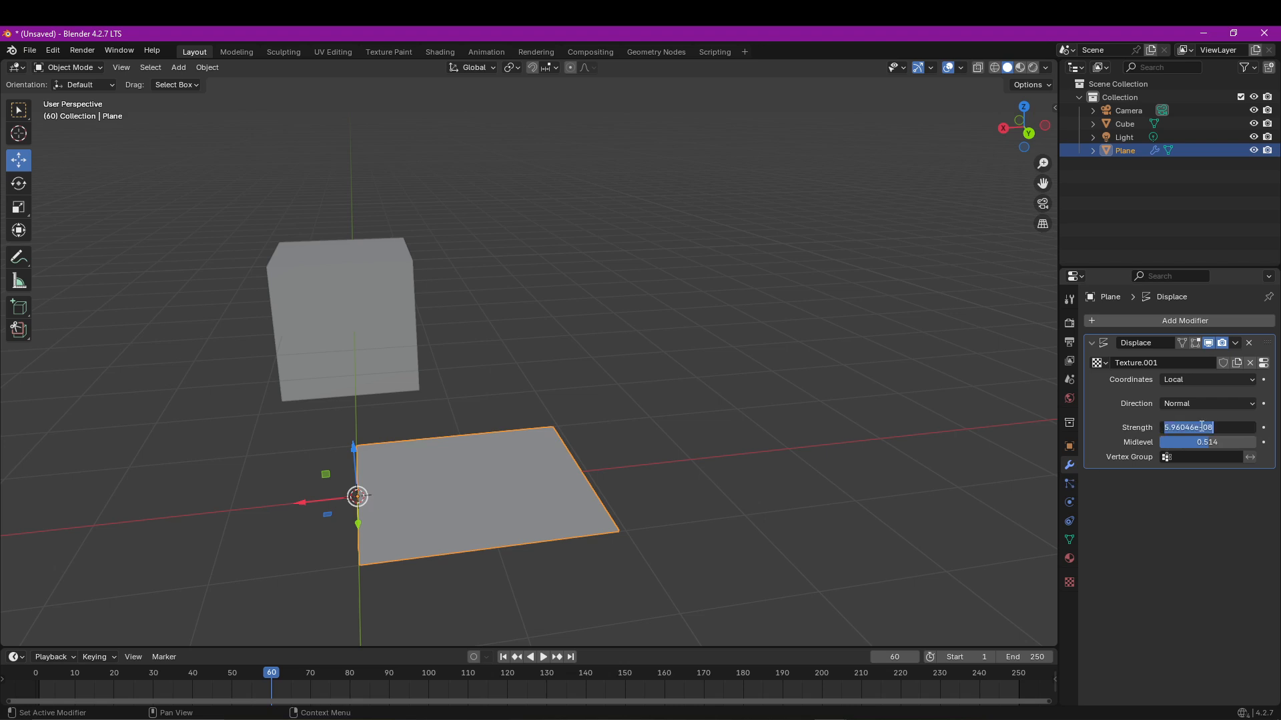
type("1")
key("Return")
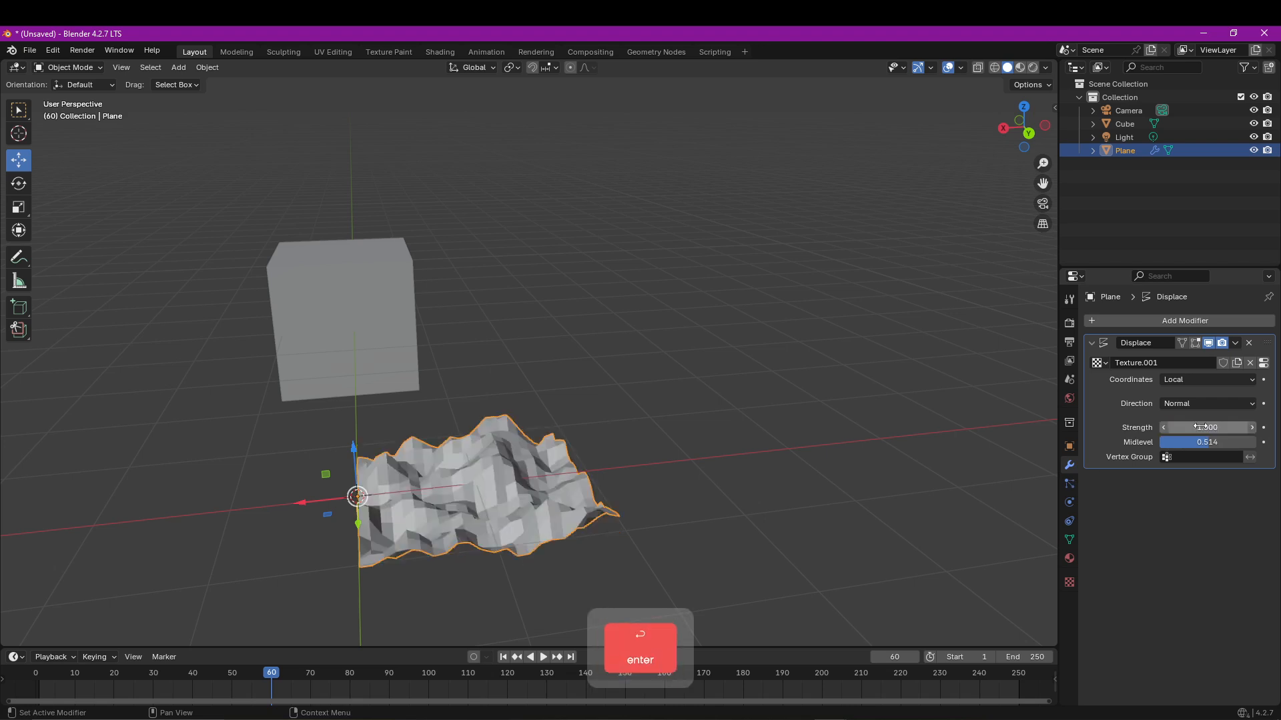
left_click(1070, 583)
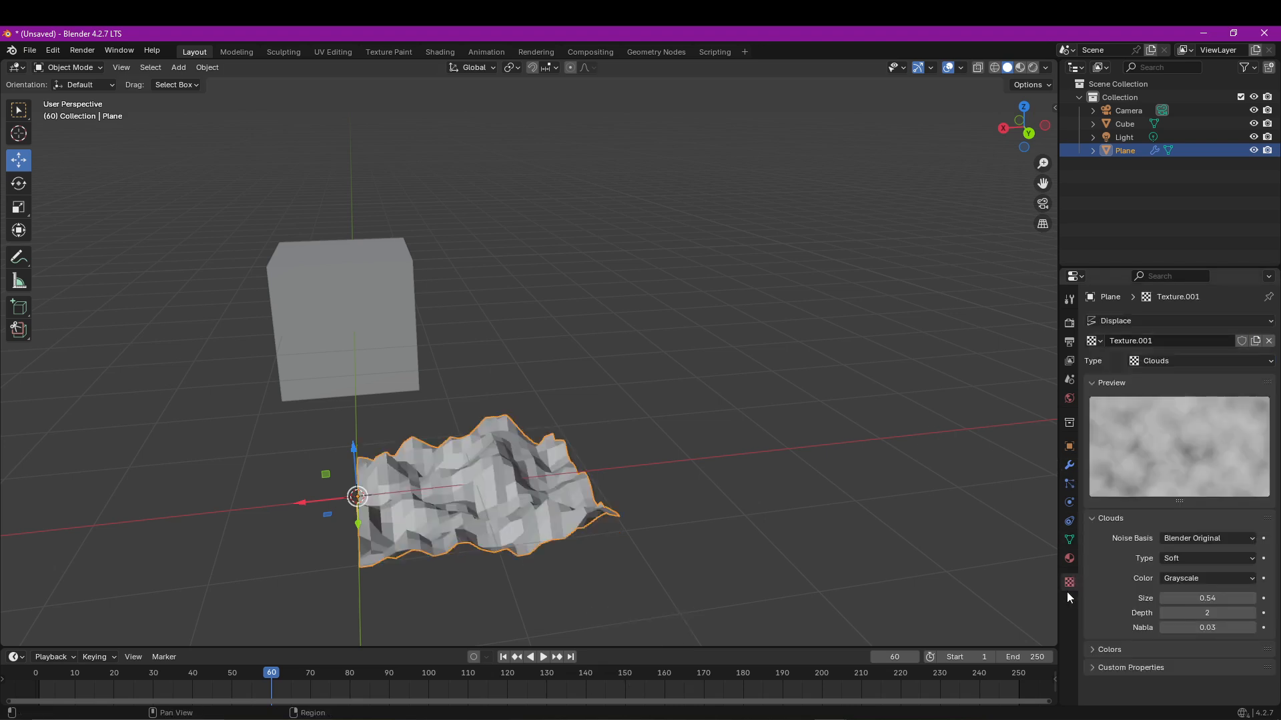
mouse_move(1207, 599)
left_mouse_down()
mouse_move(1168, 598)
mouse_move(1230, 598)
left_mouse_up()
Step: Compare the Blend, Magic and Musgrave texture types on the plane, ending on Clouds with depth 9
left_click(1186, 360)
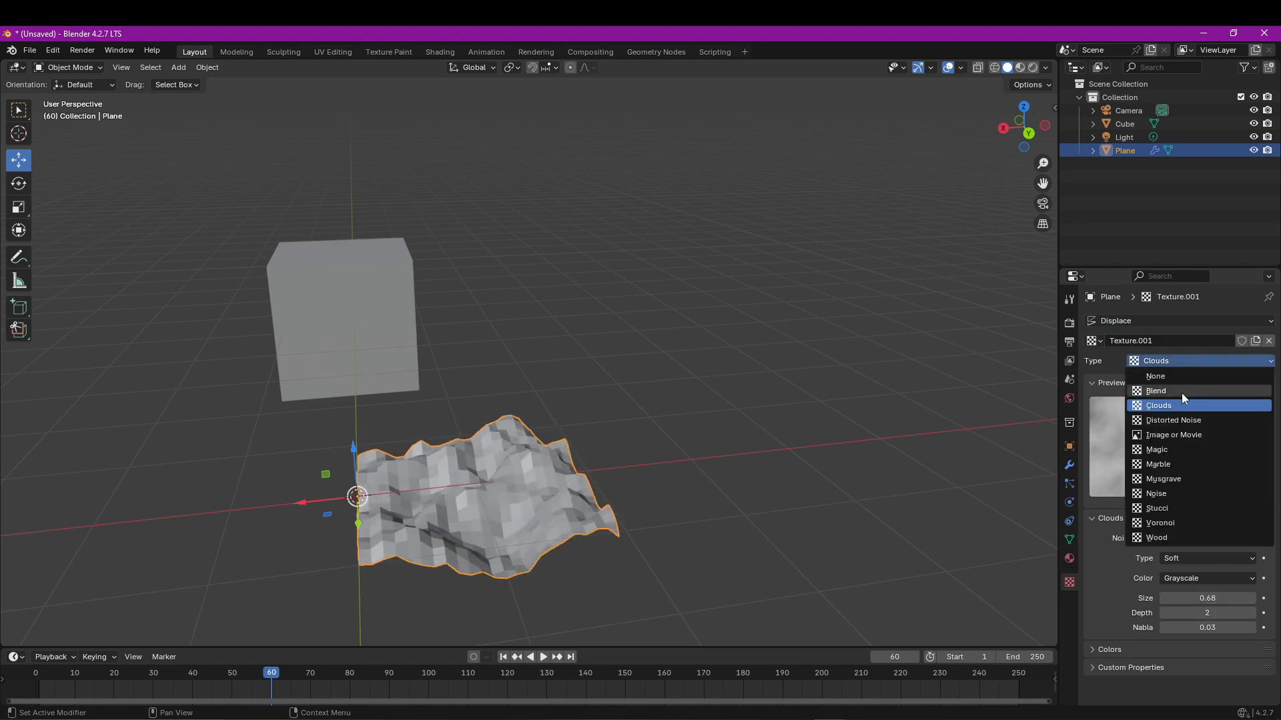
left_click(1182, 393)
left_click(1182, 361)
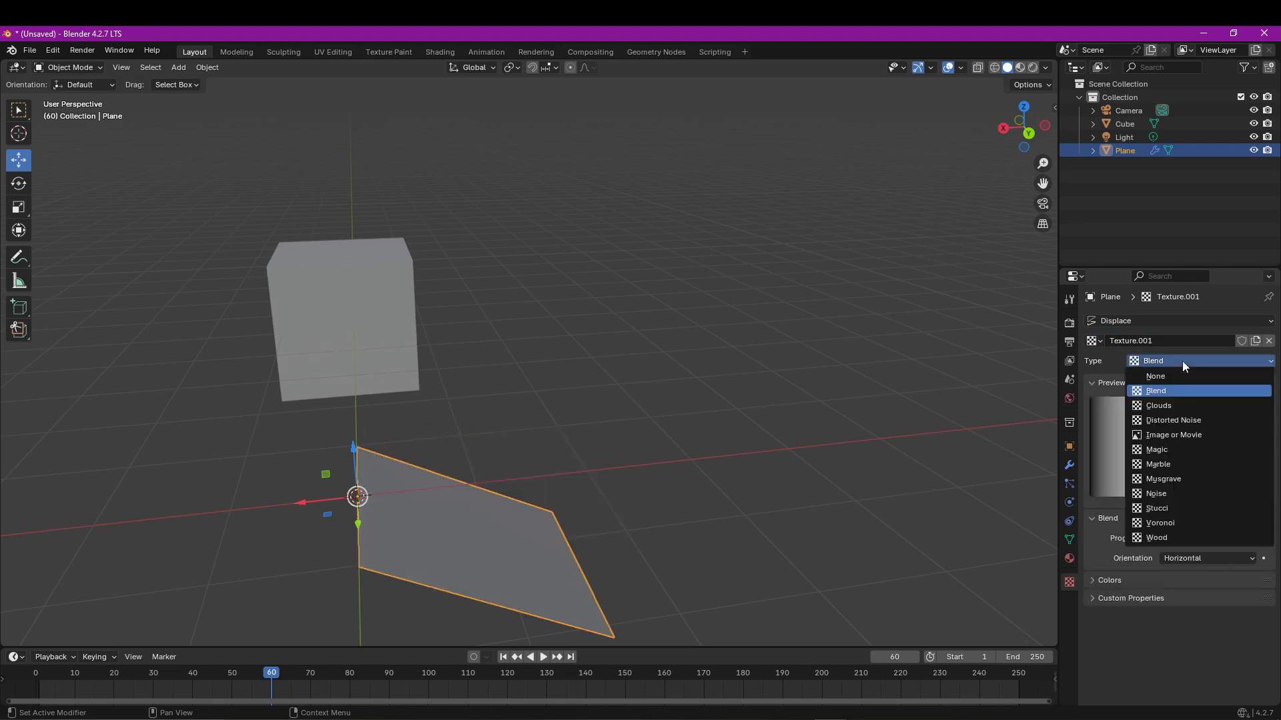
left_click(1173, 449)
left_click(1162, 361)
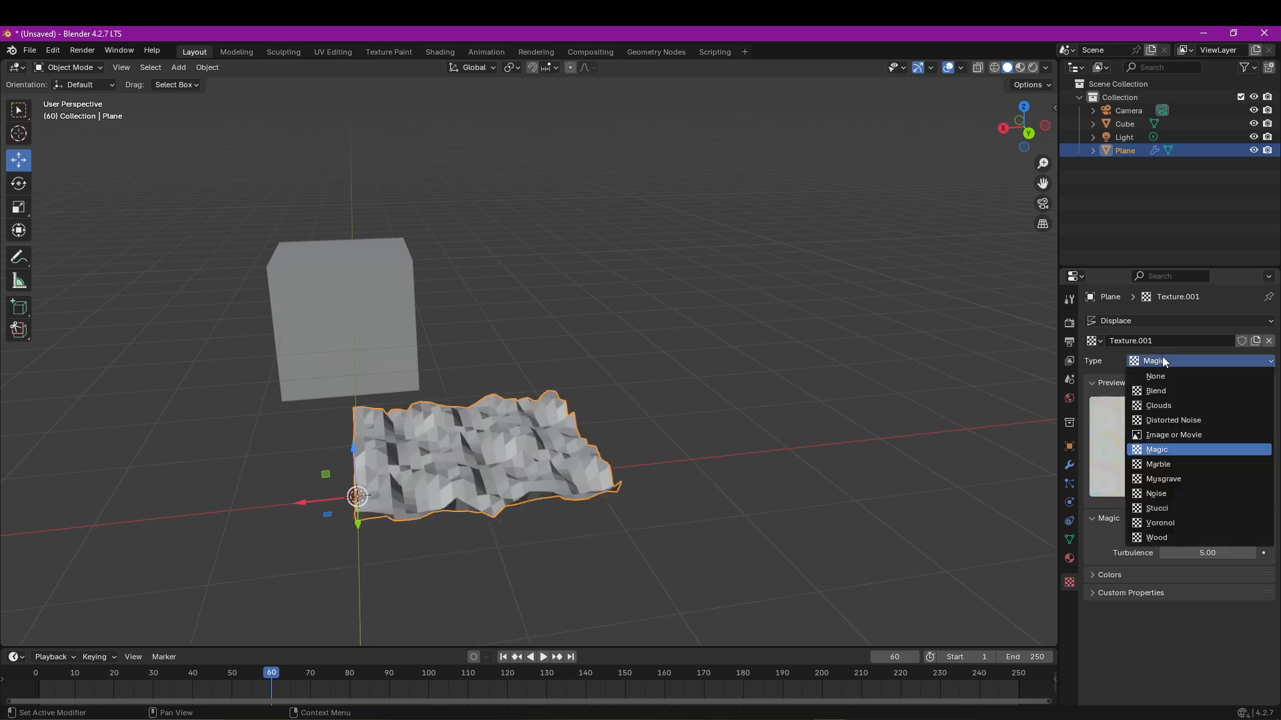
left_click(1168, 479)
left_click(1187, 361)
left_click(1182, 409)
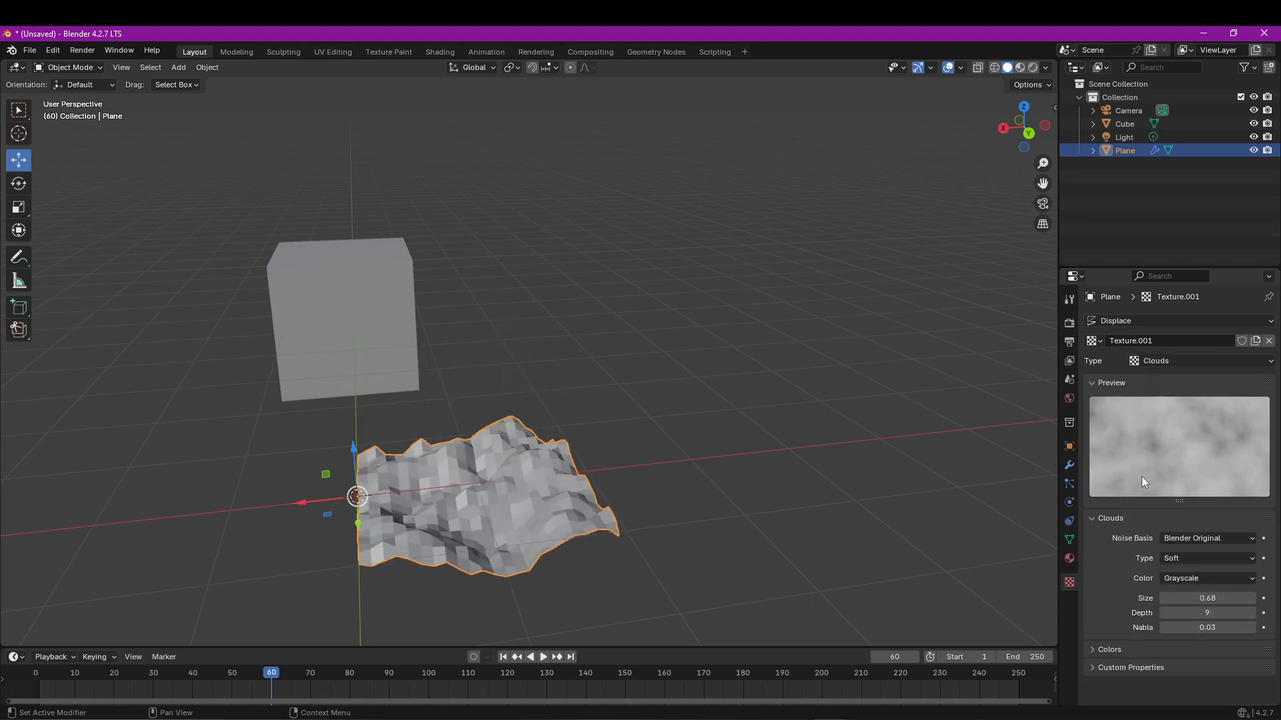
Step: Shade the displaced plane smooth and look at its surface
scroll(483, 491, "up", 3)
right_click(486, 490)
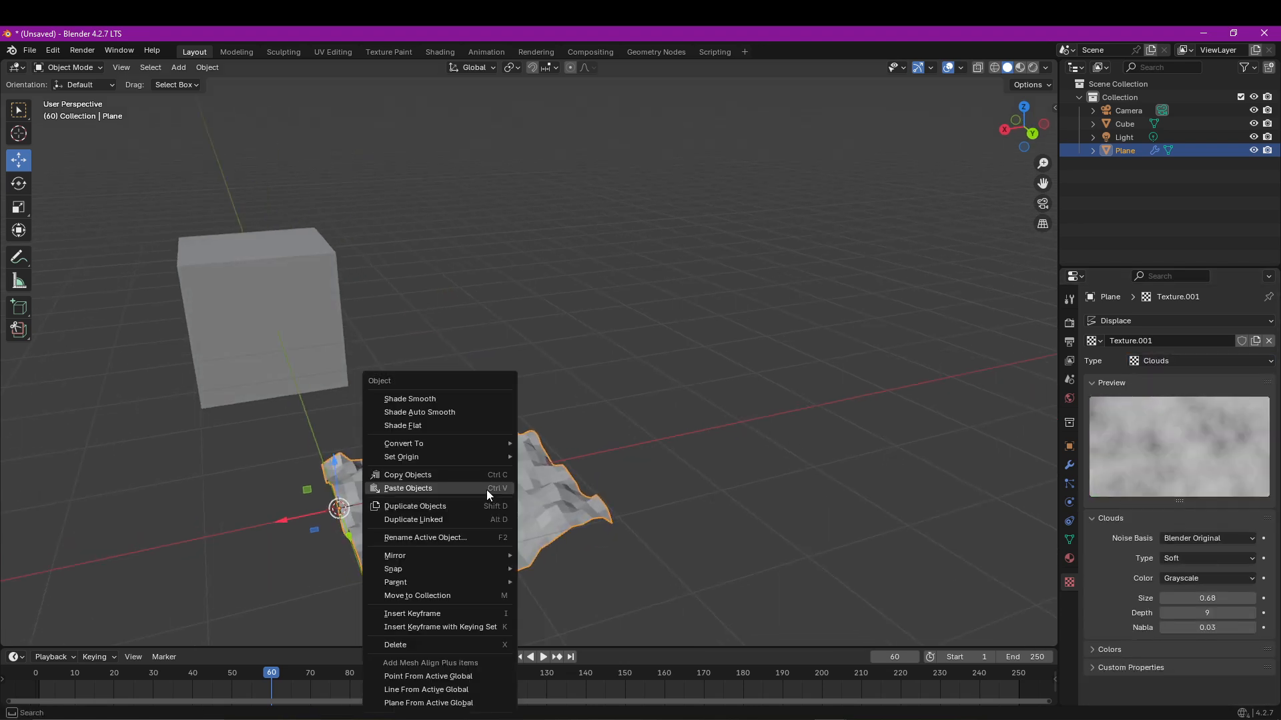
left_click(443, 400)
middle_click_drag(550, 495, 793, 457)
Step: Adjust the Displace modifier's strength to 1.1 and its midlevel to 0.493
left_click(1067, 465)
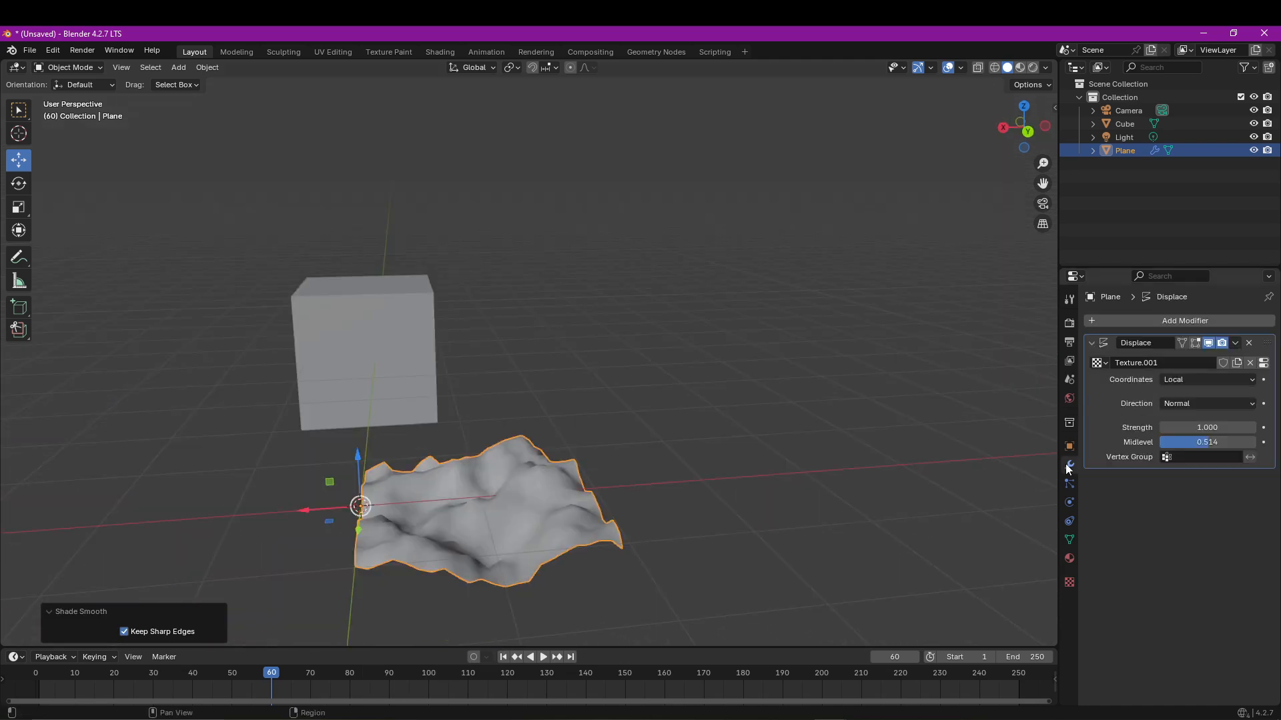
mouse_move(1185, 428)
left_mouse_down()
mouse_move(1199, 428)
mouse_move(1162, 428)
mouse_move(1192, 429)
left_mouse_up()
mouse_move(1207, 442)
left_mouse_down()
mouse_move(1194, 442)
mouse_move(1204, 443)
left_mouse_up()
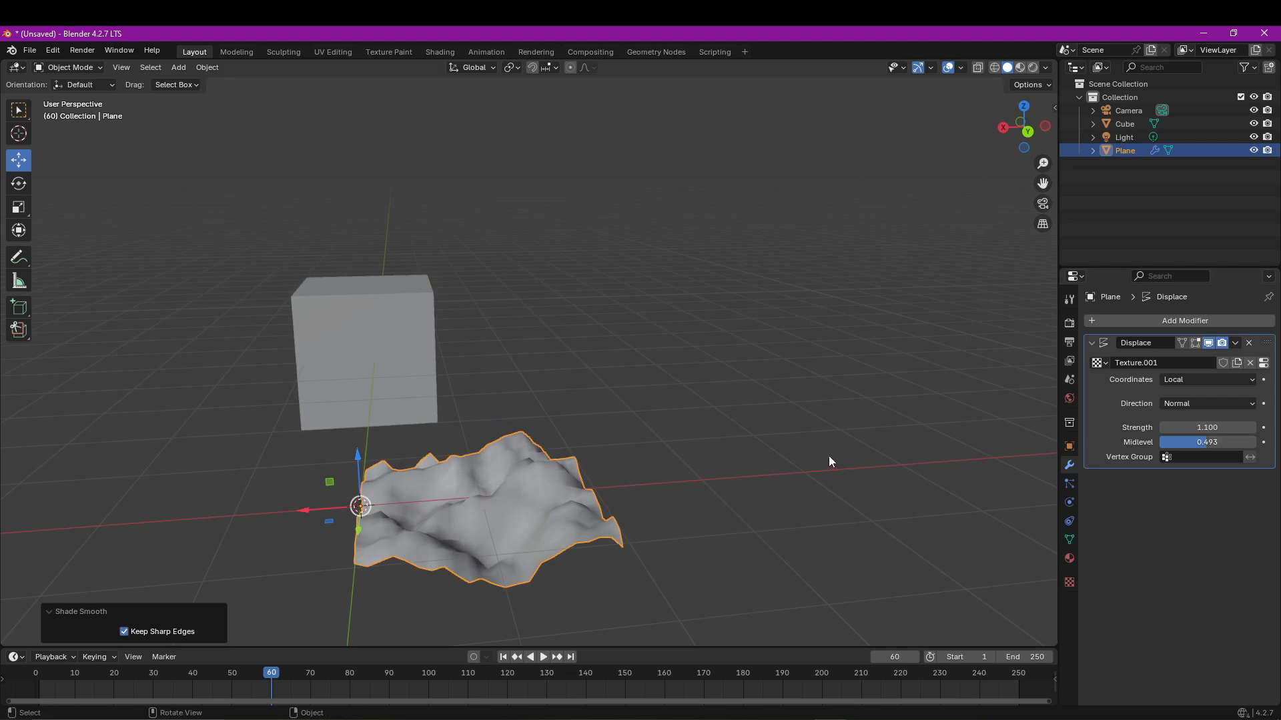
Step: Set the Displace modifier's texture coordinates to Object and choose the Cube as the reference object
middle_click_drag(706, 467, 767, 468)
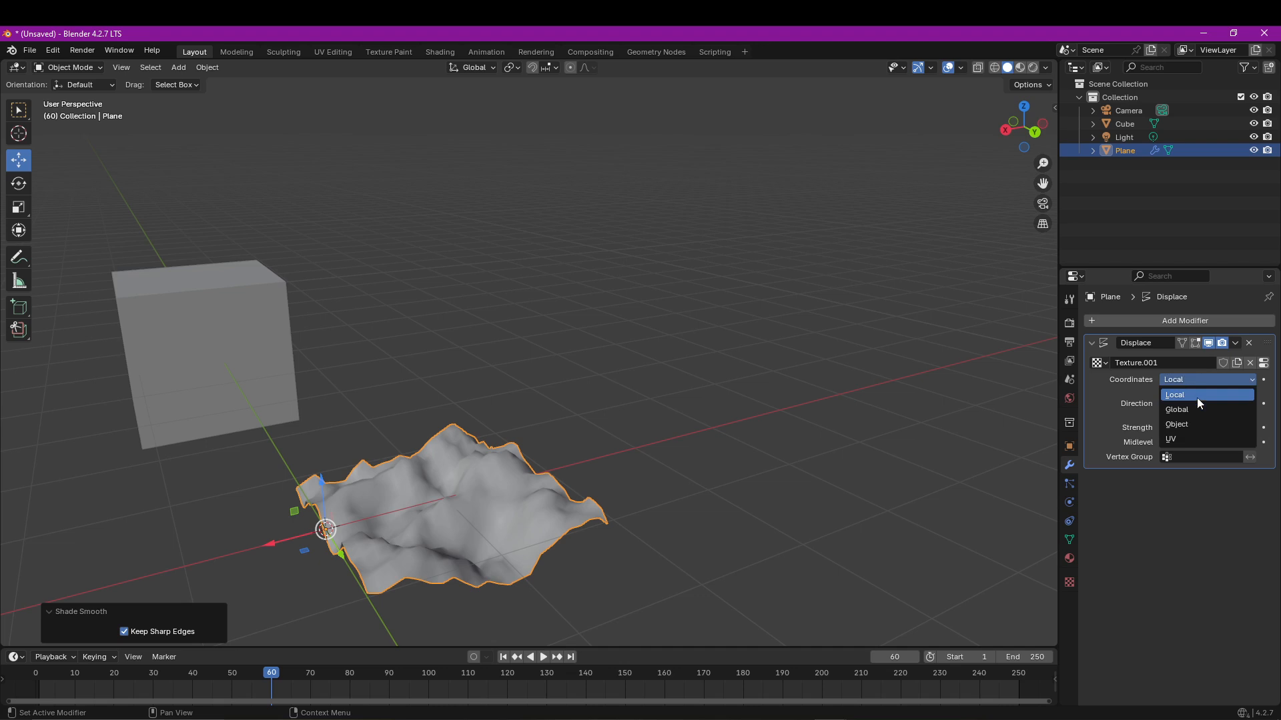
left_click(1207, 425)
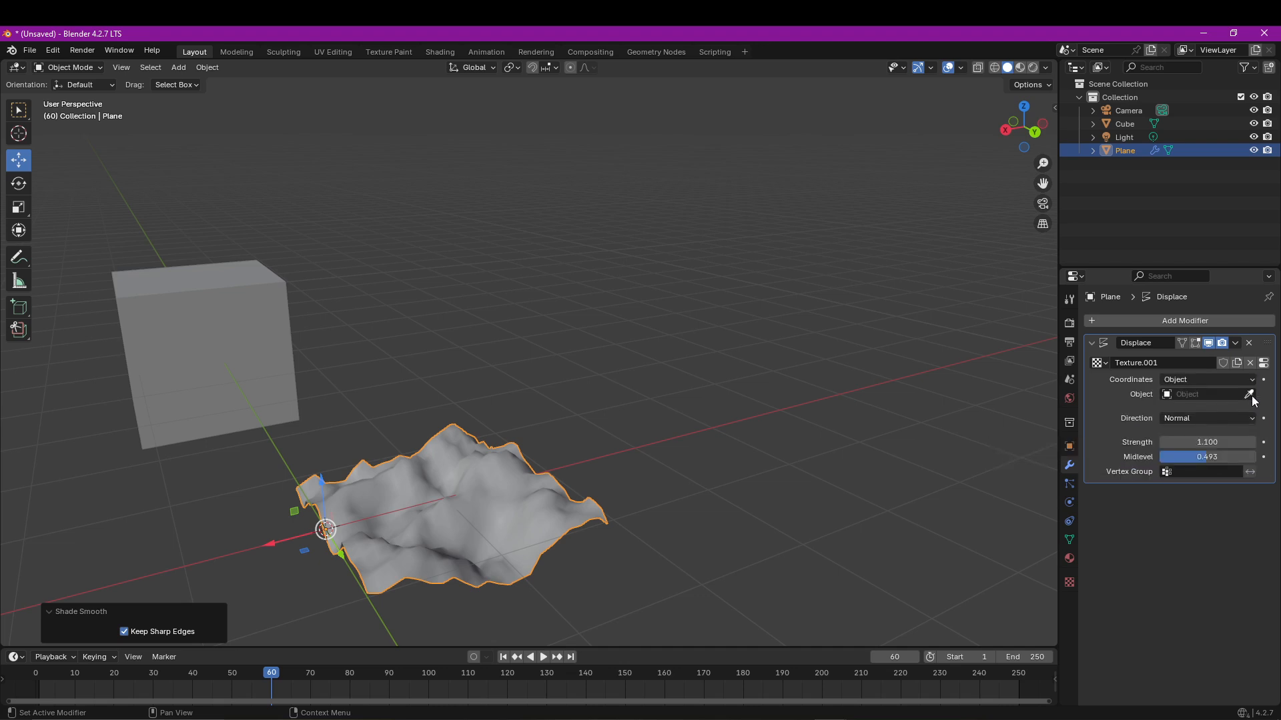
middle_click_drag(344, 300, 320, 357)
Step: Scale and move the cube to see how it alters the plane's displacement
left_click(344, 353)
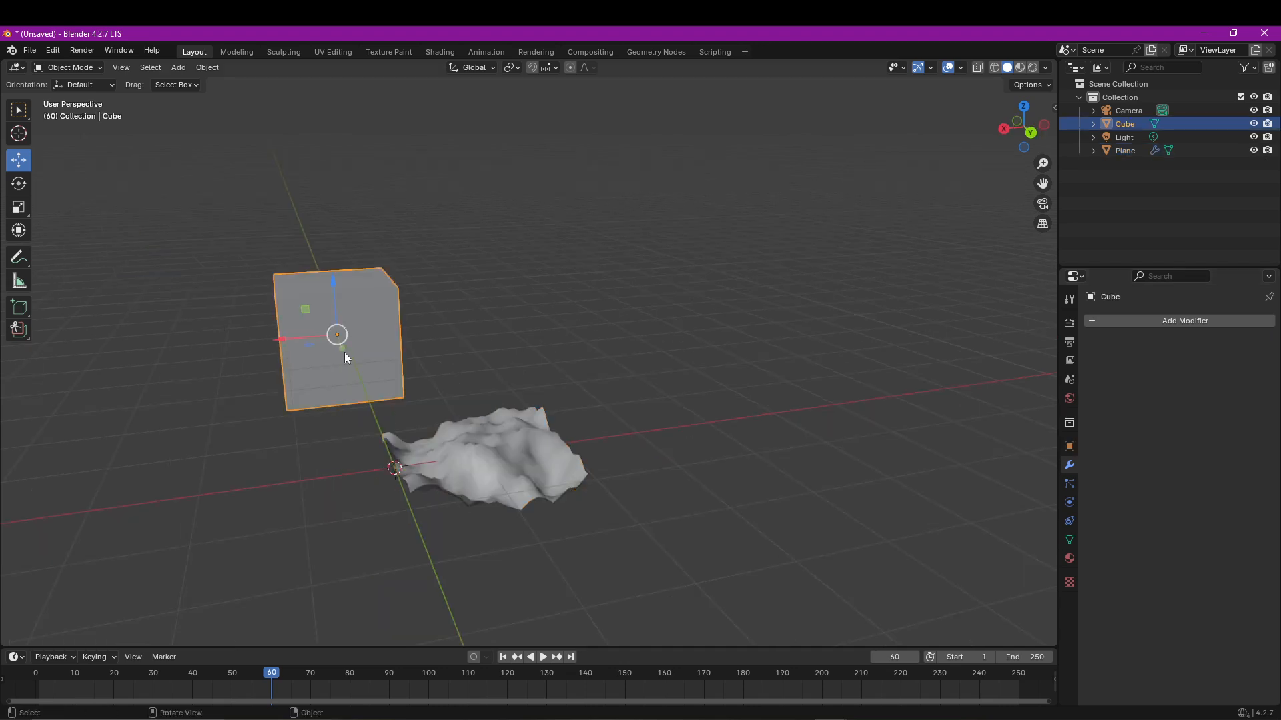
key("s")
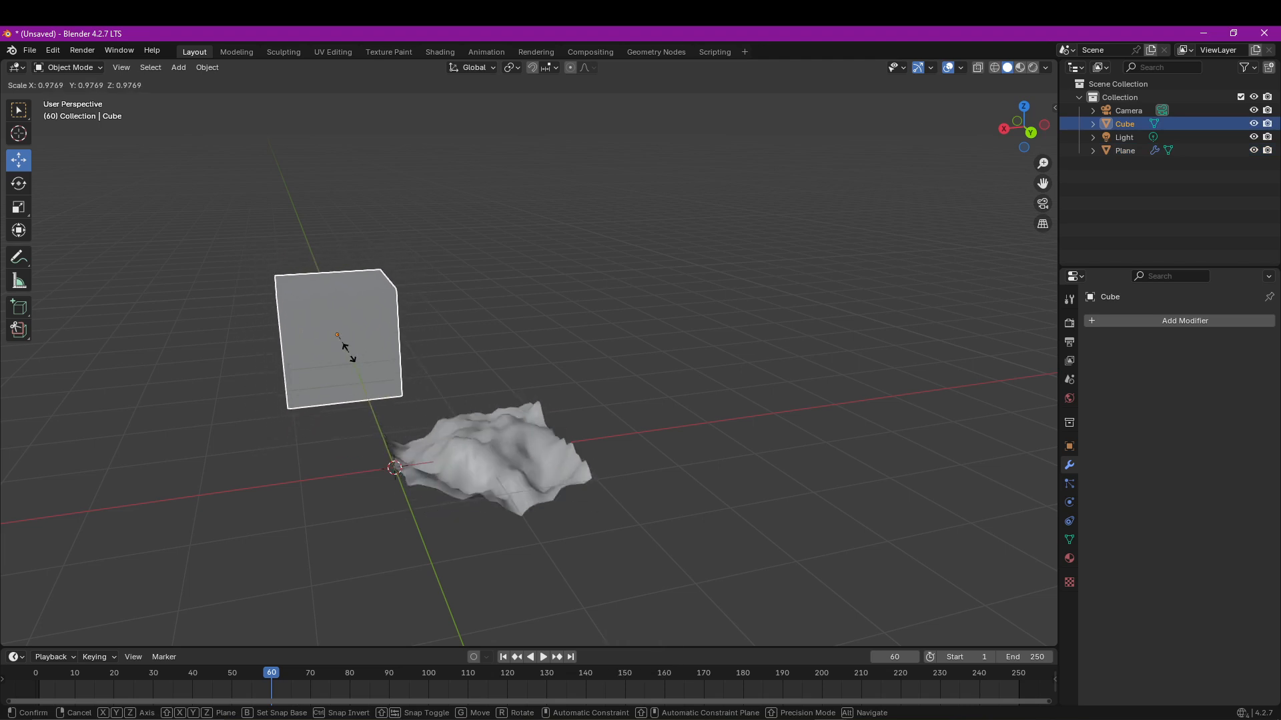
left_click(349, 349)
key("g")
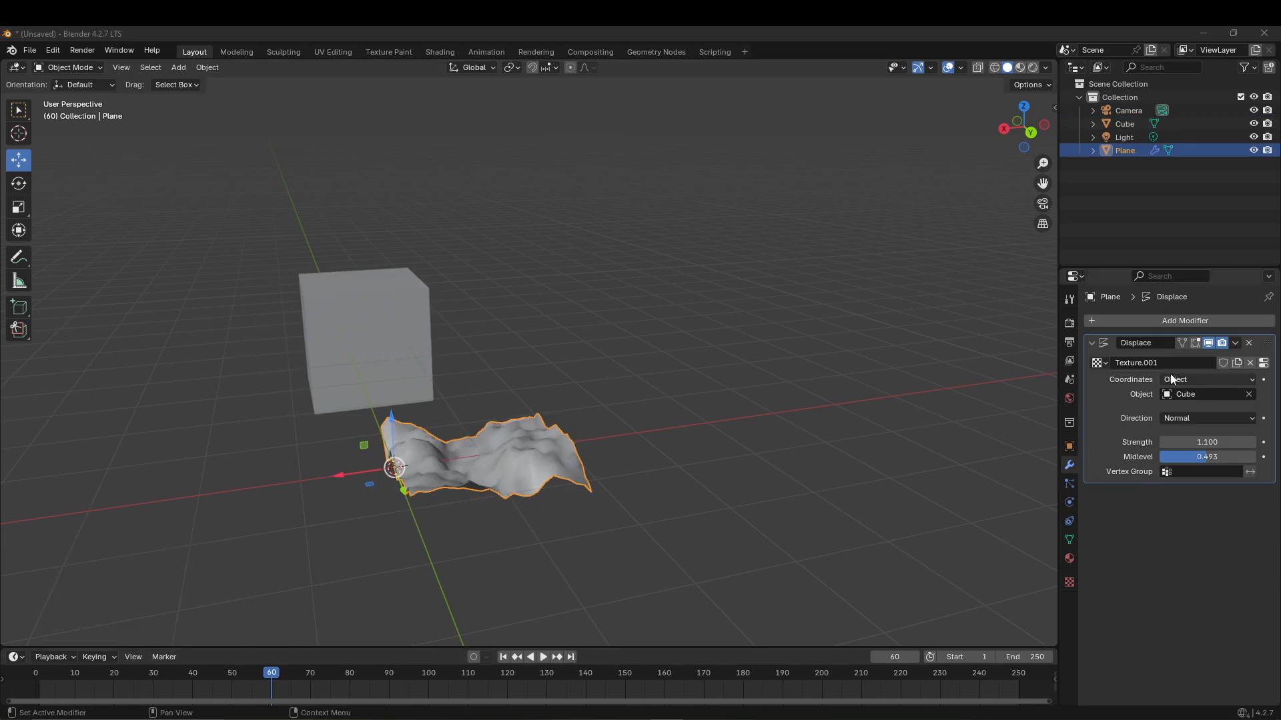
Step: Apply the Displace modifier to the plane
left_click(1235, 344)
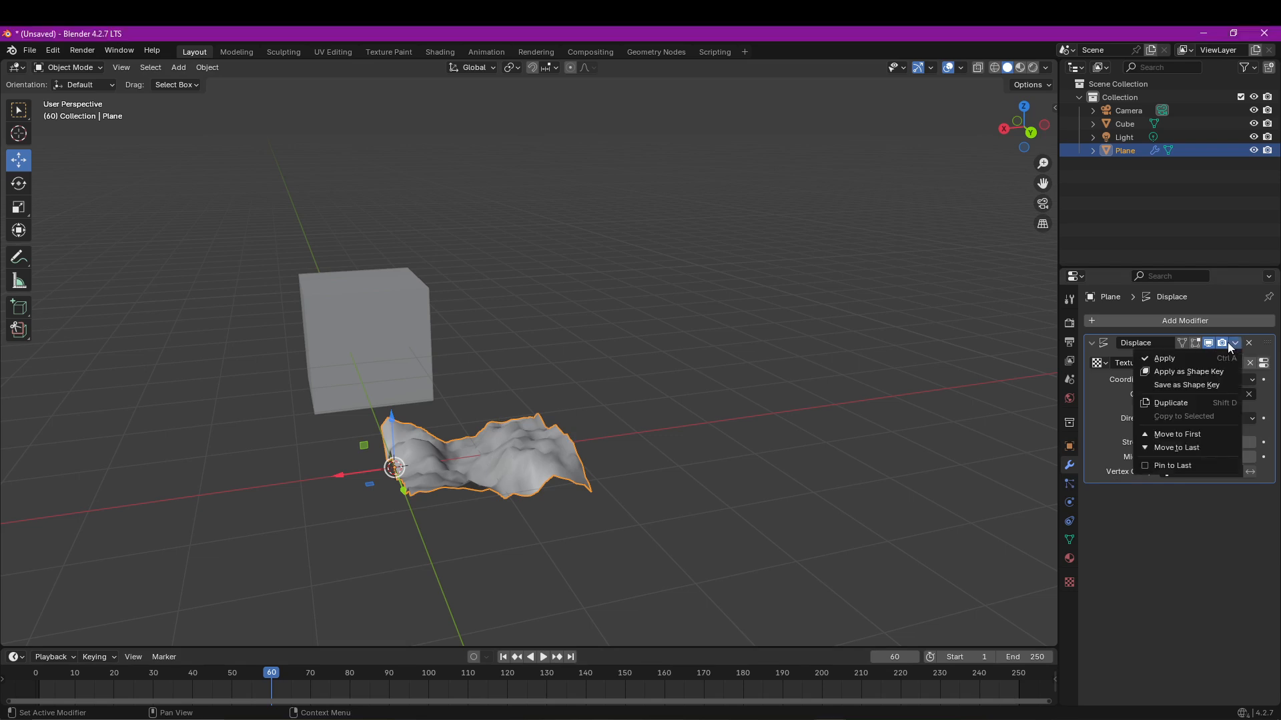
left_click(1227, 342)
left_click(1229, 343)
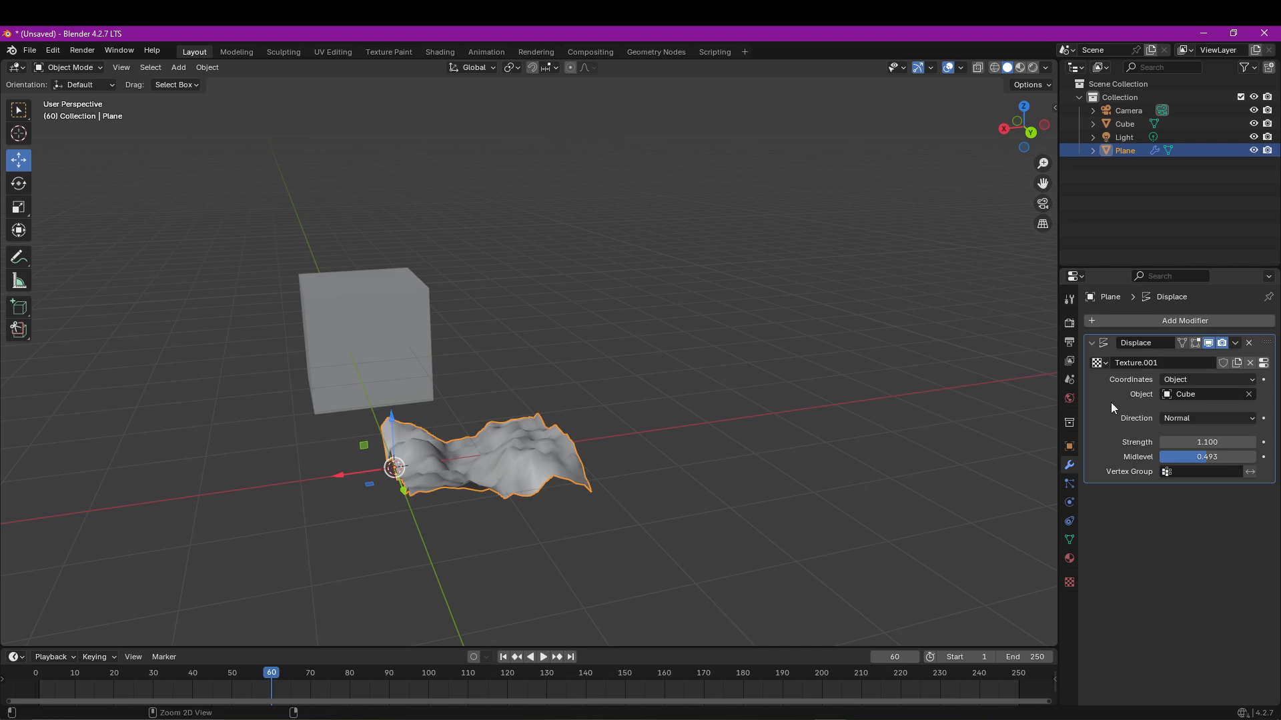
key("ctrl+a")
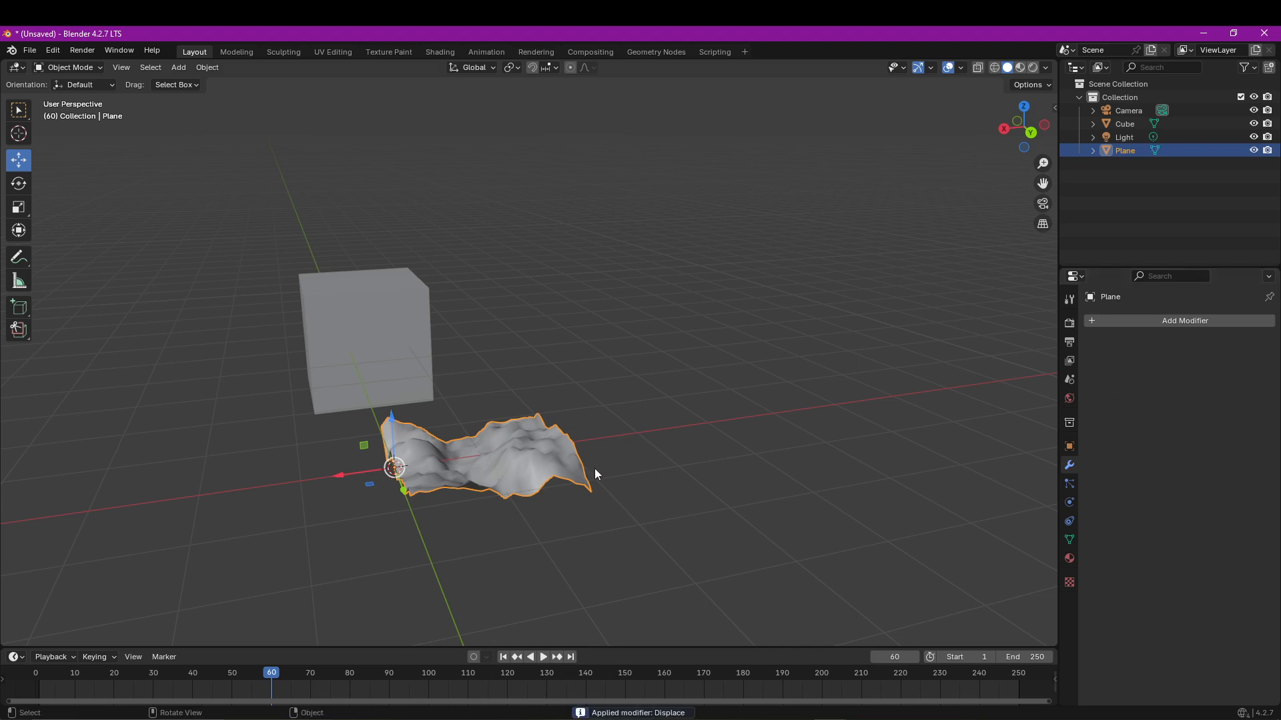
Step: Enter Edit Mode on the plane and inspect the displaced mesh's real geometry up close
scroll(517, 492, "up", 1)
key("Tab")
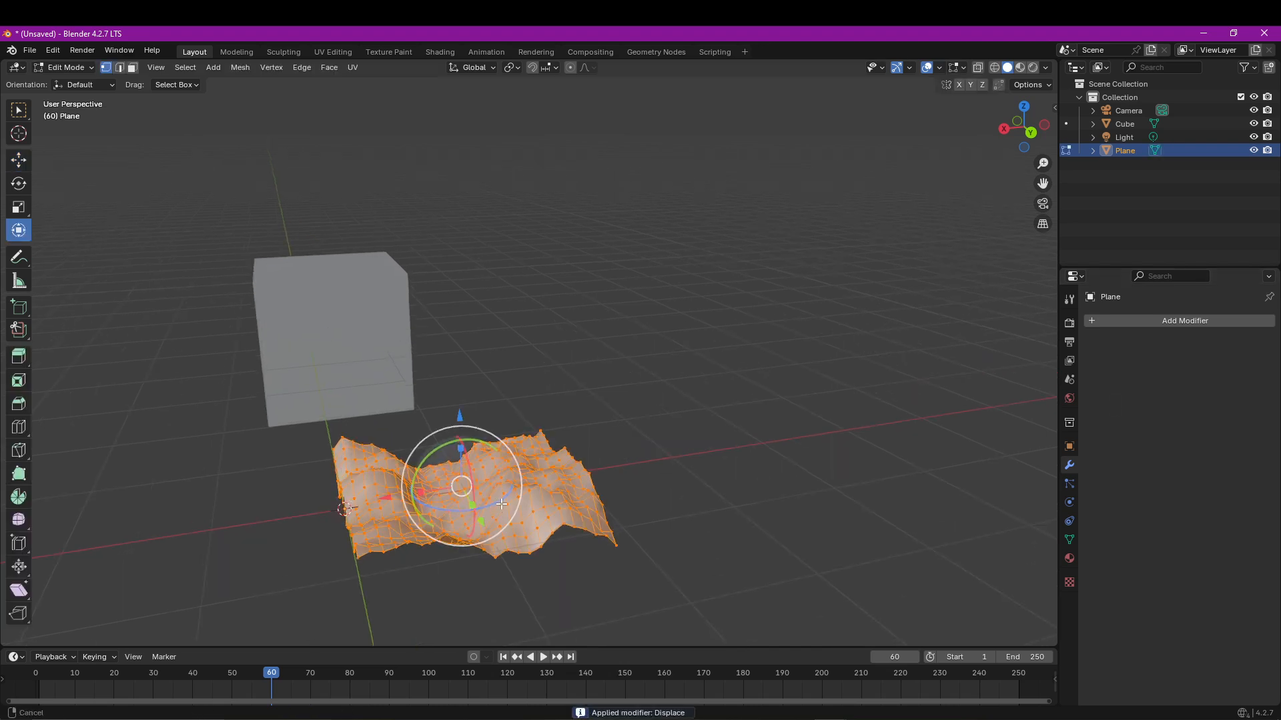
scroll(510, 358, "up", 3)
middle_click_drag(602, 358, 567, 364)
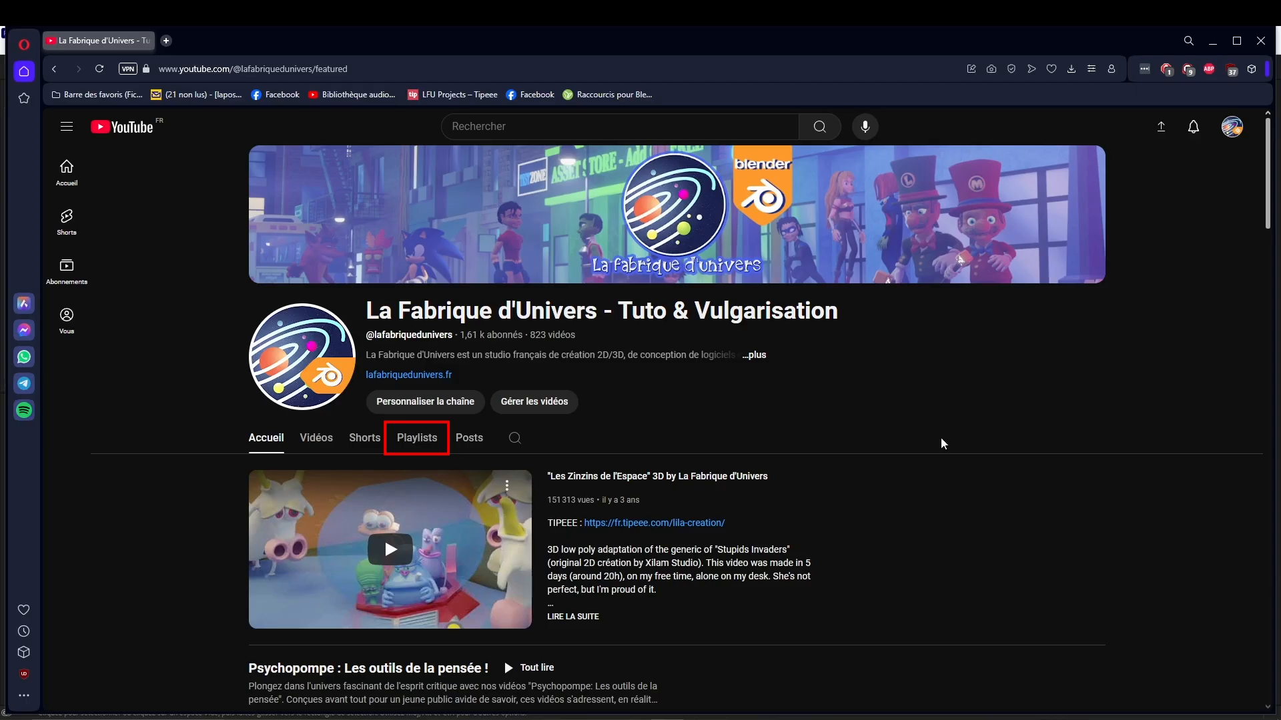
Step: In the web browser, show the YouTube channel's playlists, open the Tuto Blender FR playlist and browse its videos
left_click(414, 446)
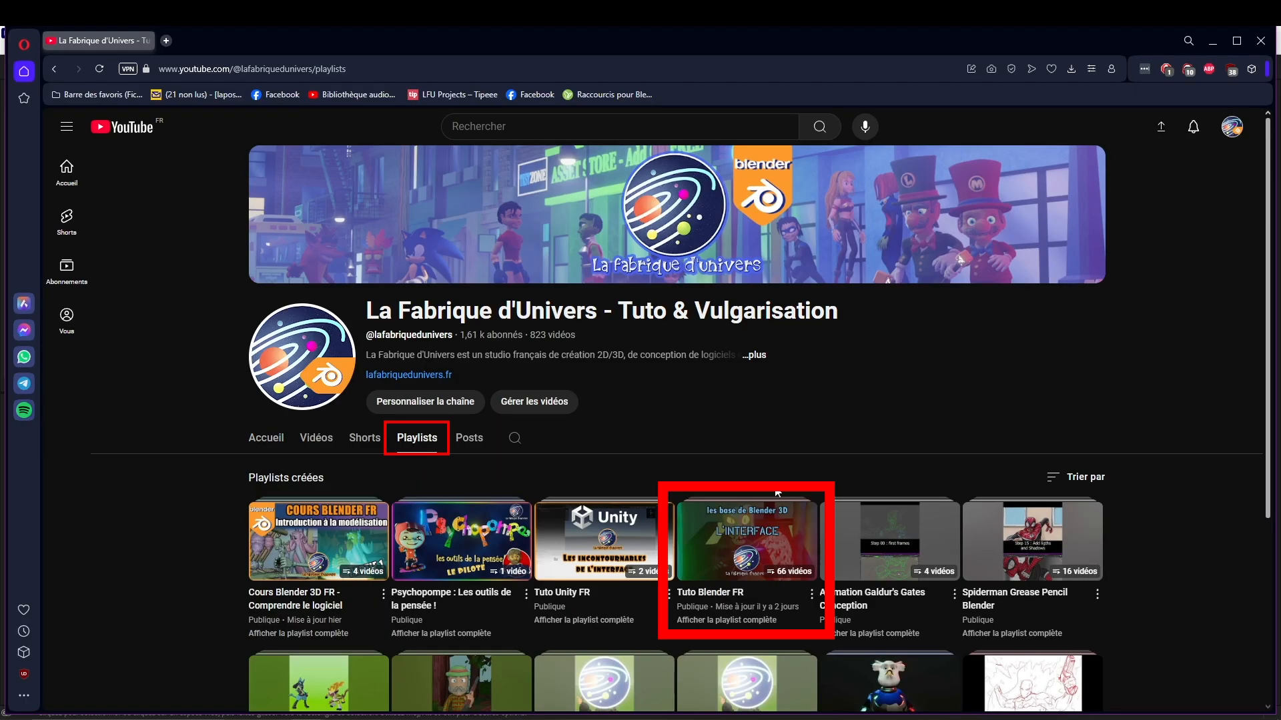
left_click(733, 537)
mouse_move(1200, 255)
left_mouse_down()
mouse_move(1235, 463)
mouse_move(1237, 591)
mouse_move(1200, 584)
mouse_move(1199, 561)
left_mouse_up()
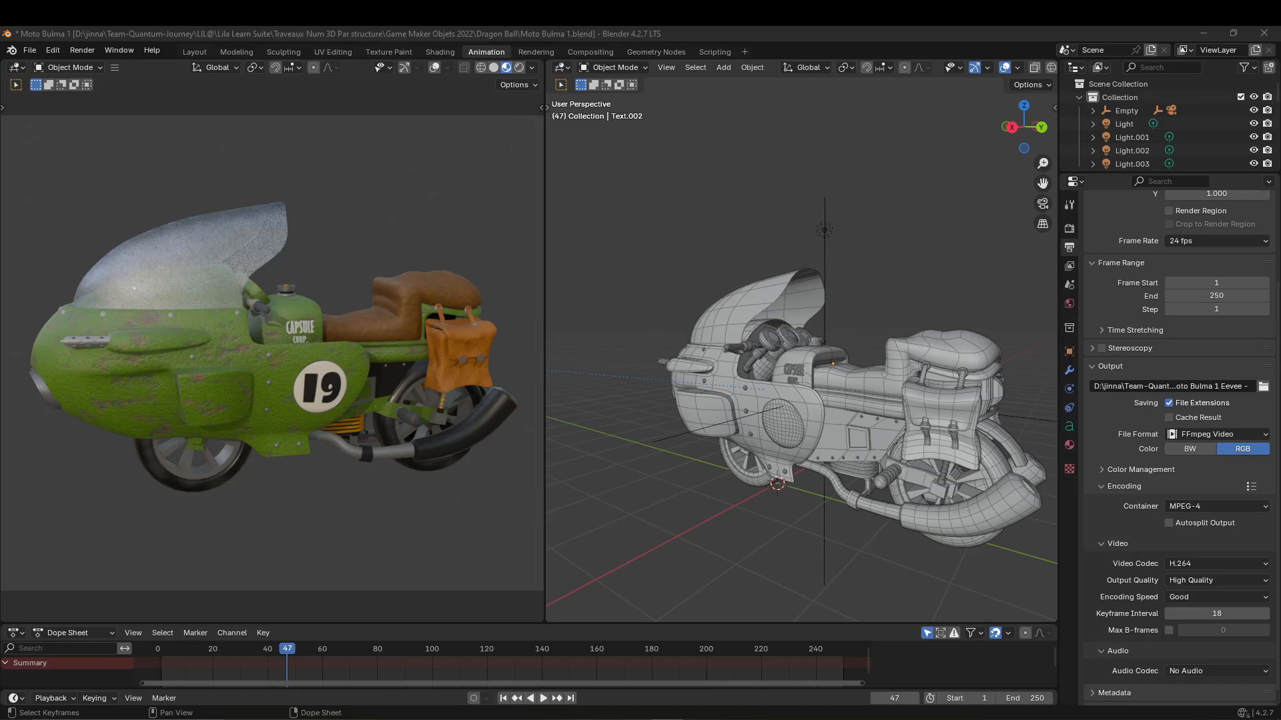